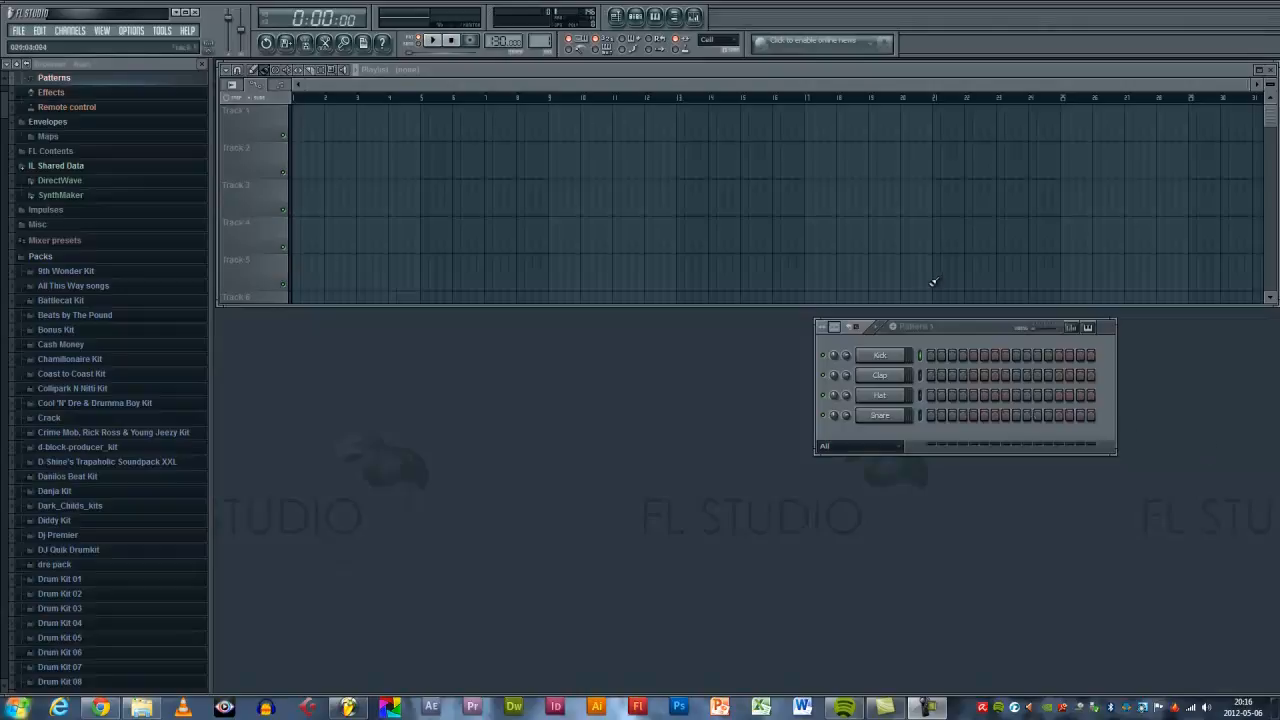
Close FL Studio and launch it again from the desktop
left_click_drag(970, 324, 970, 327)
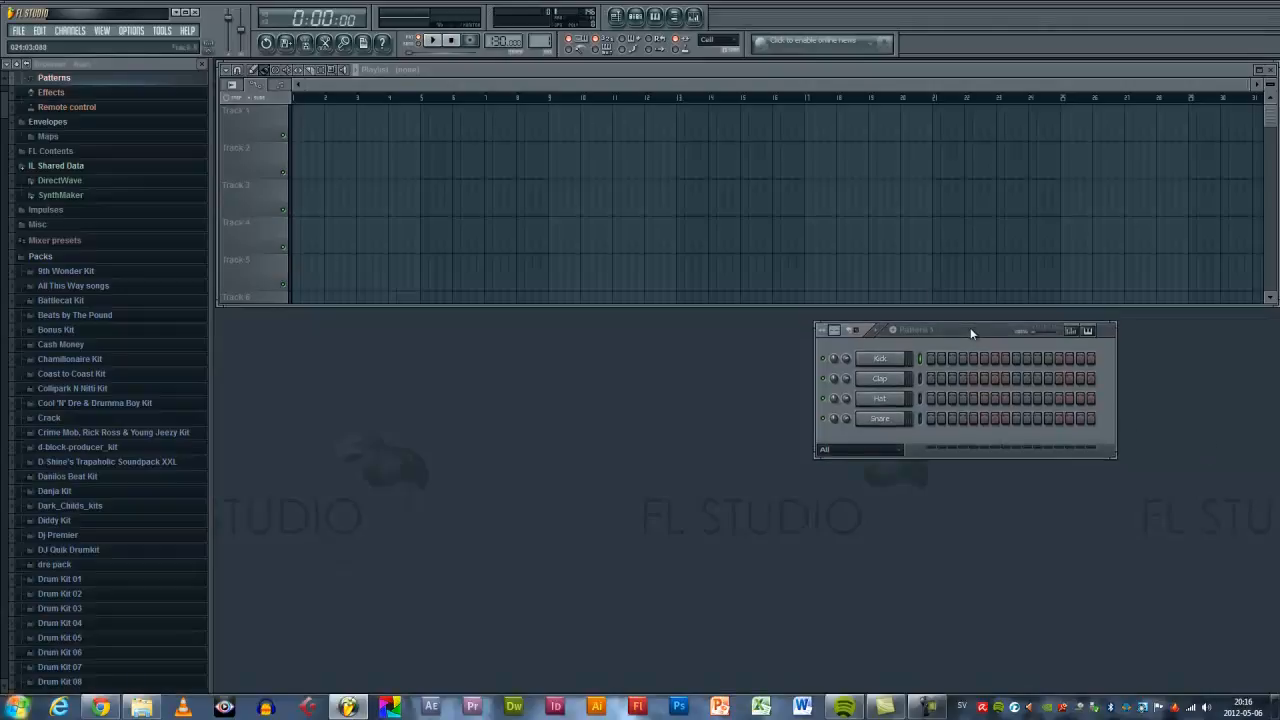
left_click(198, 13)
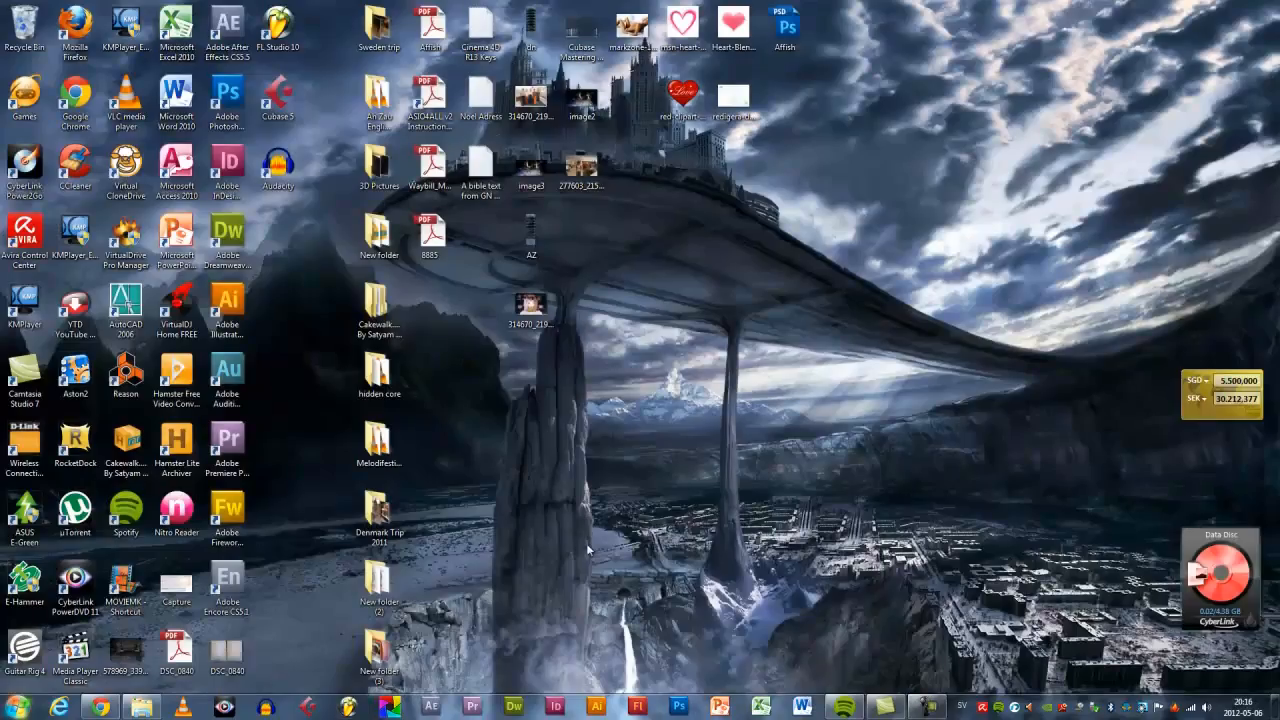
left_click(347, 708)
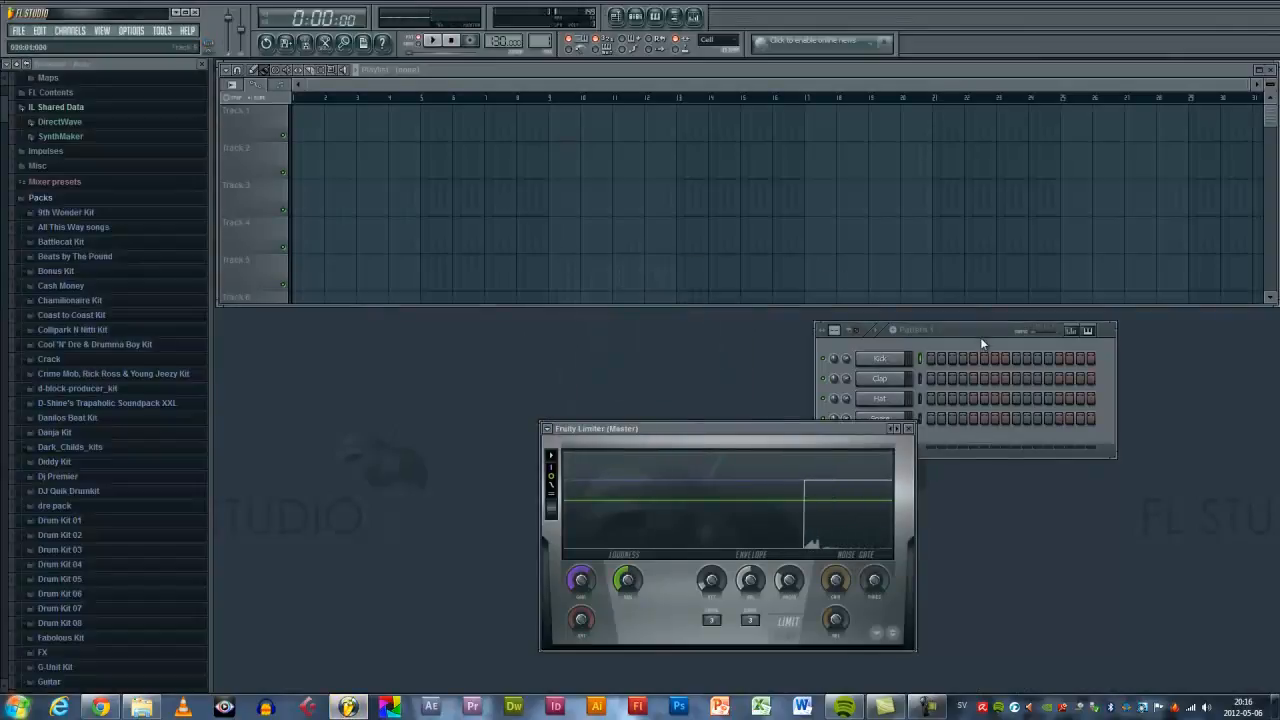
Move the Fruity Limiter and step sequencer windows apart and close the Fruity Limiter window
left_click_drag(851, 425, 665, 363)
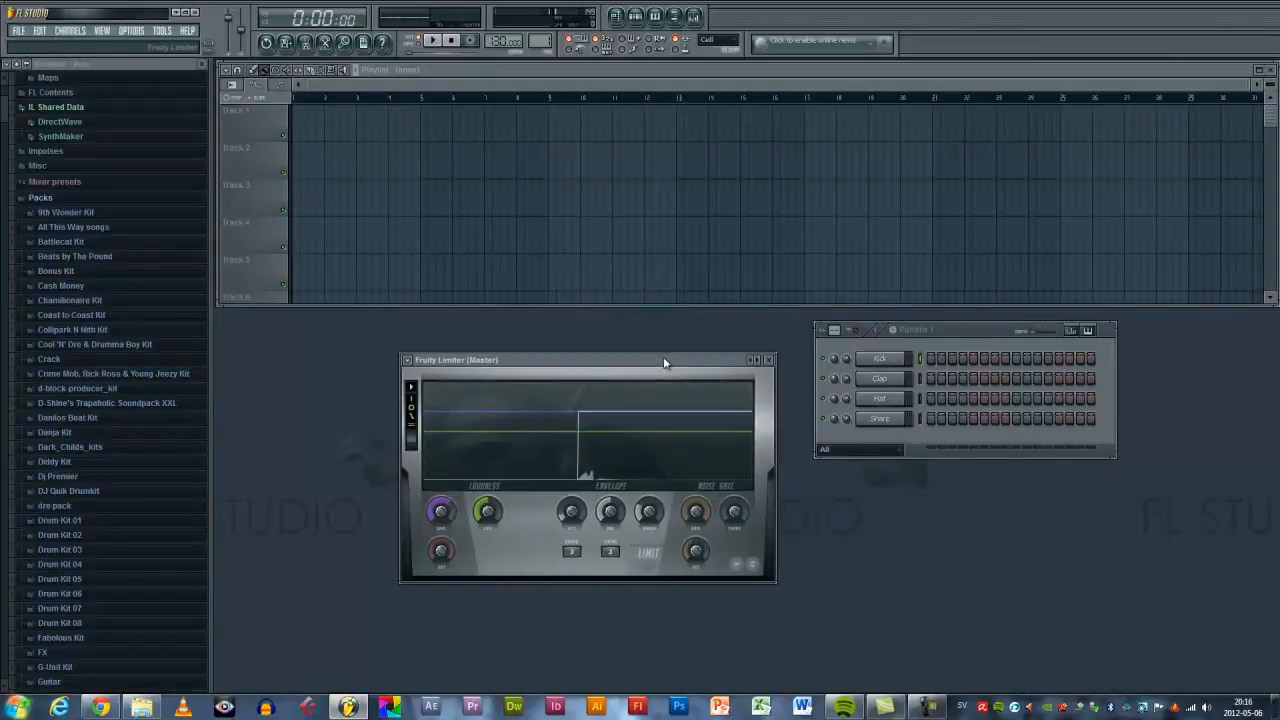
left_click_drag(981, 333, 1029, 246)
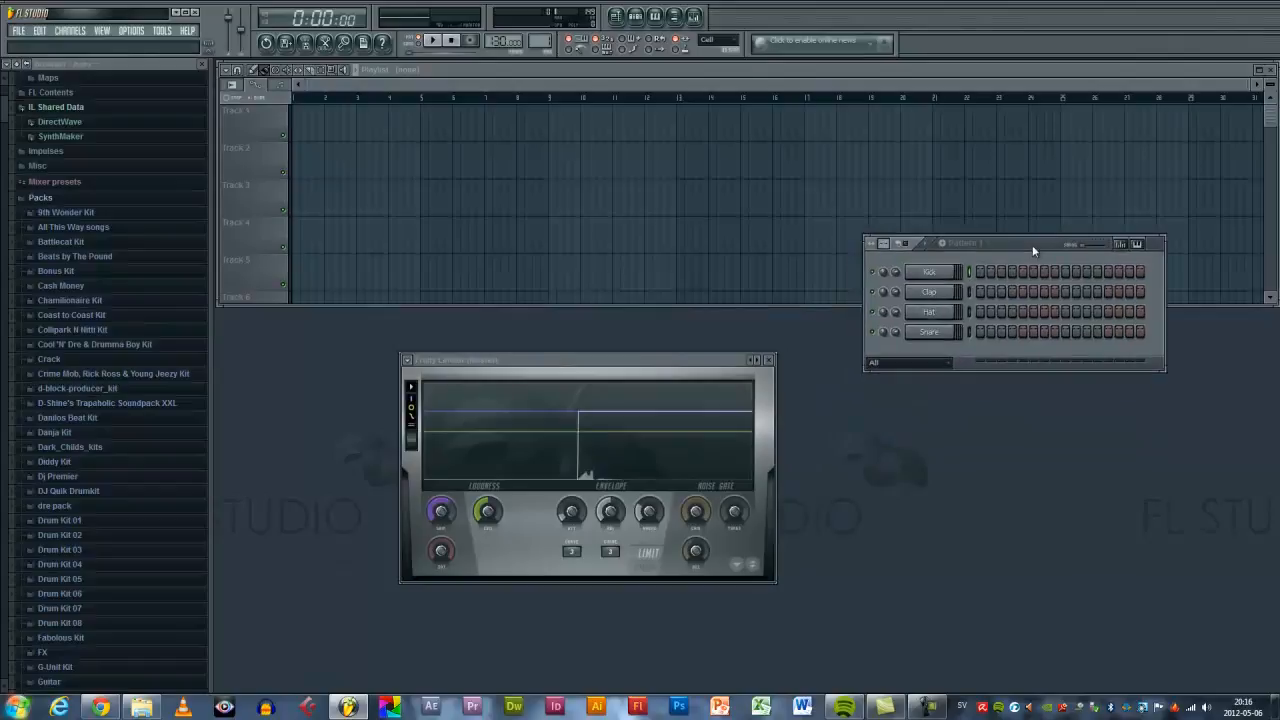
left_click_drag(619, 359, 619, 404)
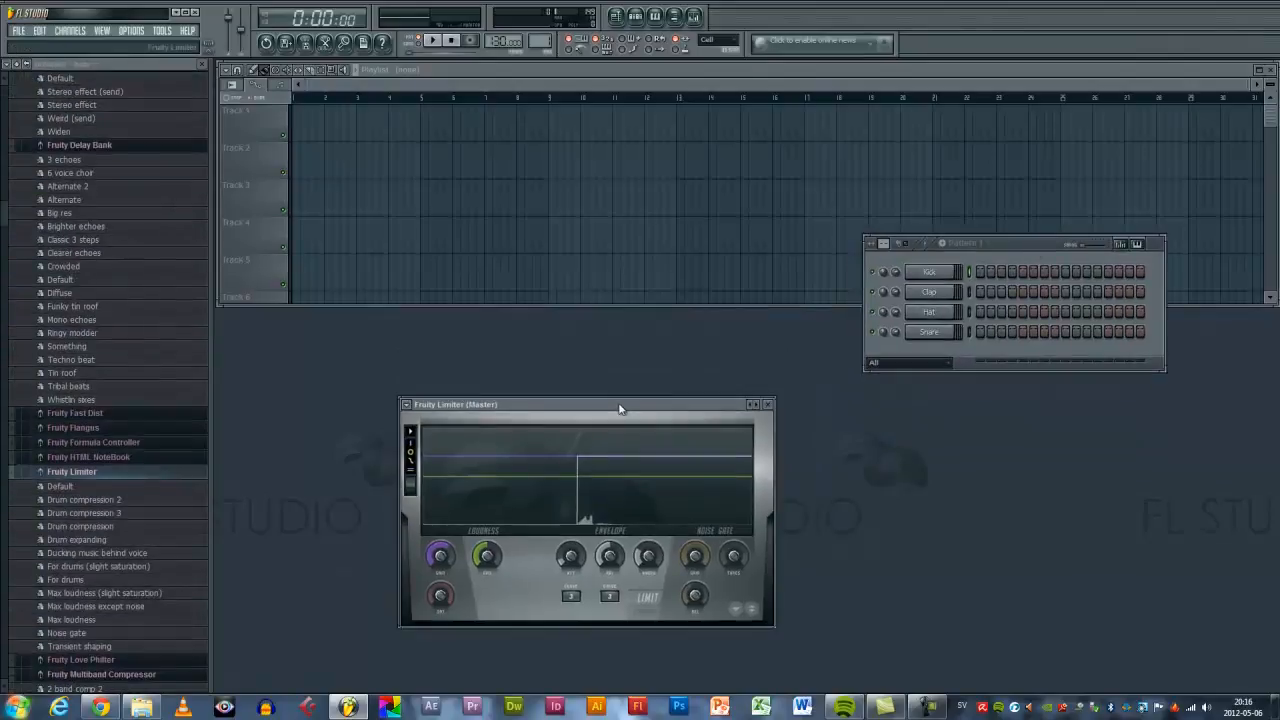
left_click(767, 404)
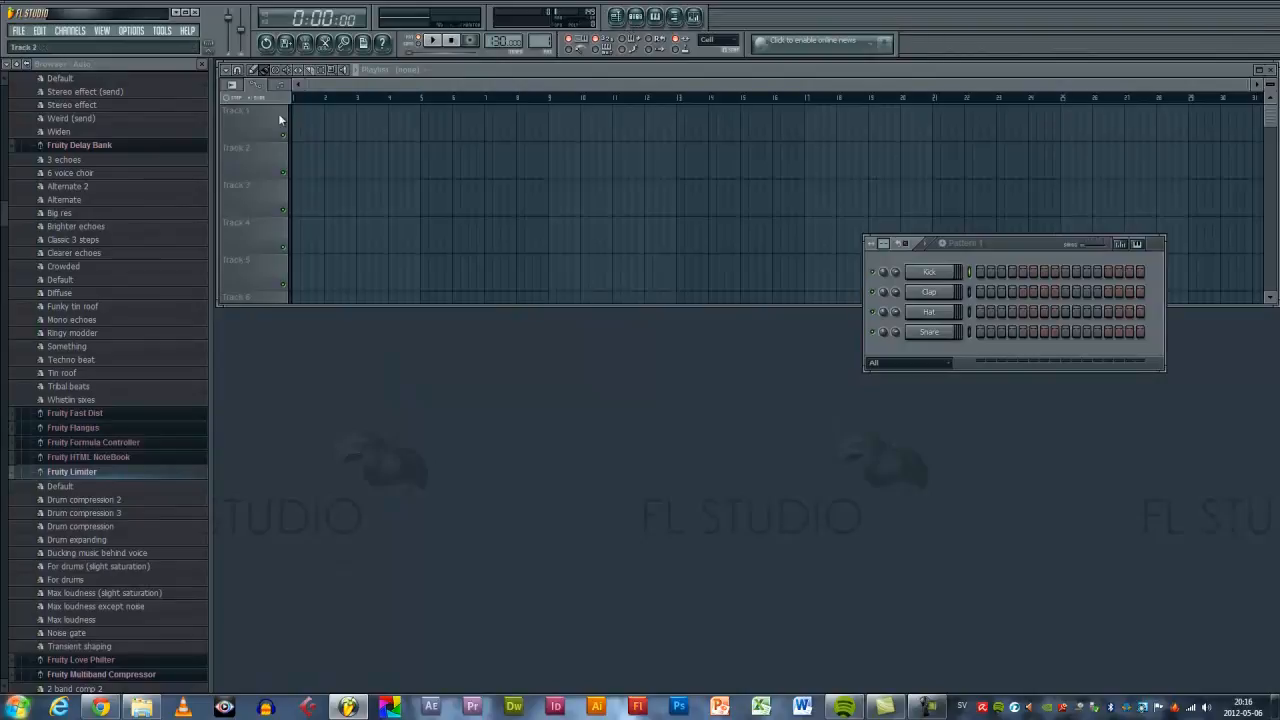
Toggle the playlist and step sequencer windows off and back on to see what each one shows
left_click(620, 18)
left_click(620, 17)
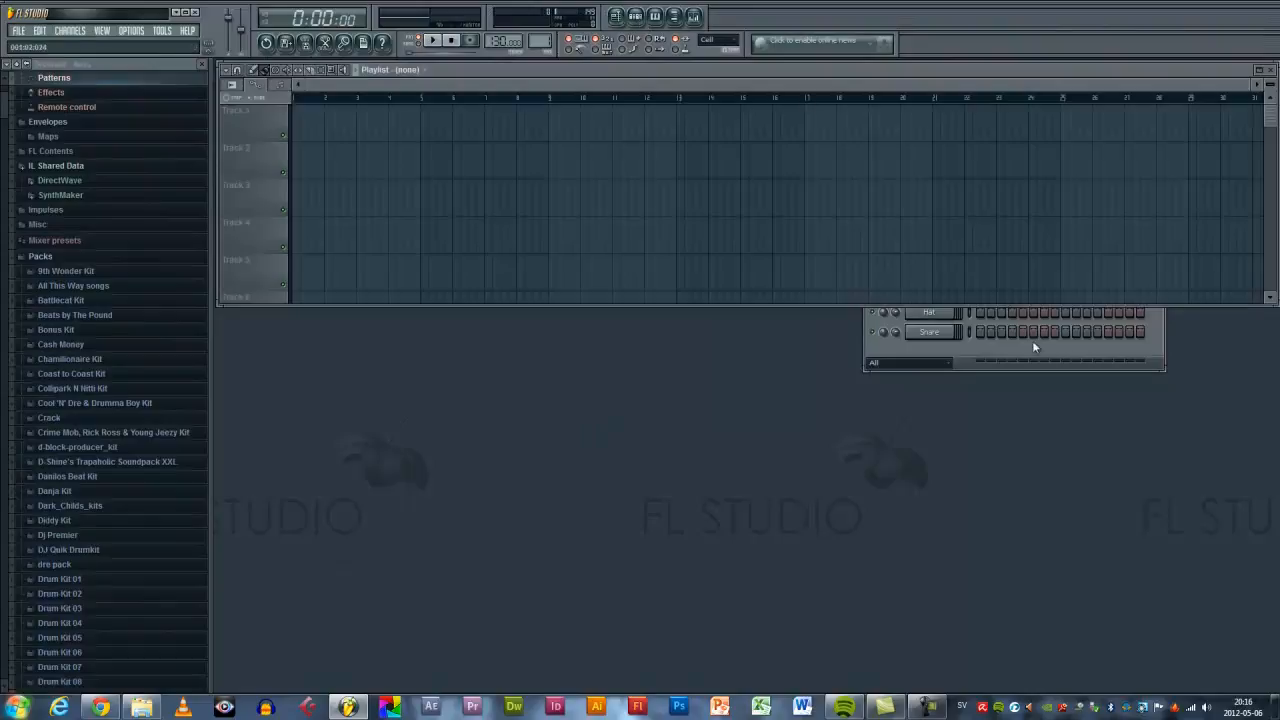
left_click(1071, 356)
left_click(636, 17)
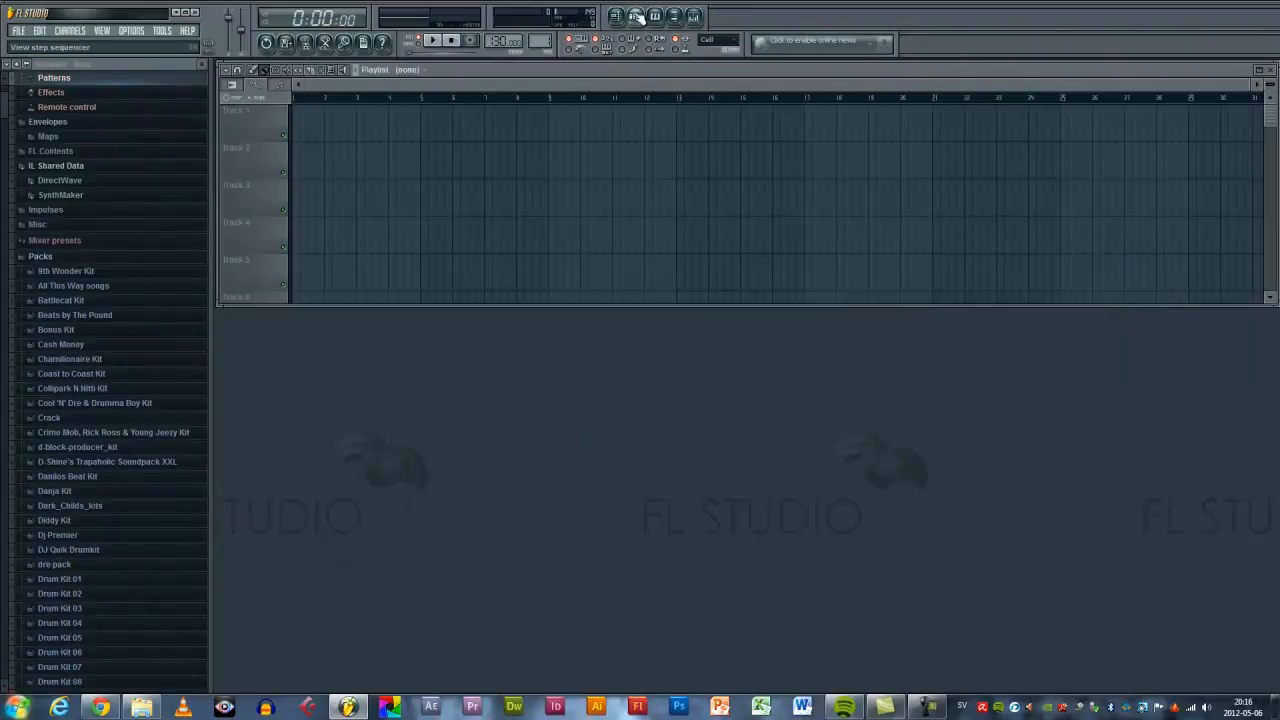
left_click(636, 17)
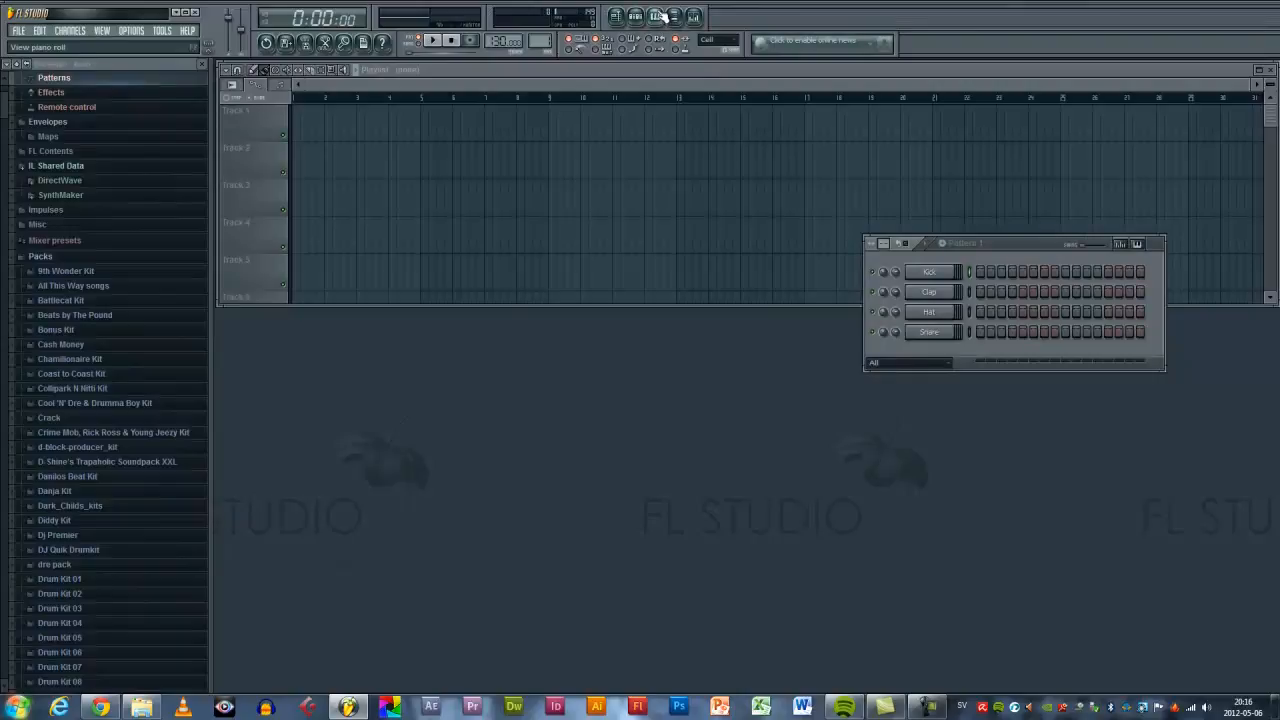
Show and hide the piano roll, and hide and restore the browser
left_click(656, 17)
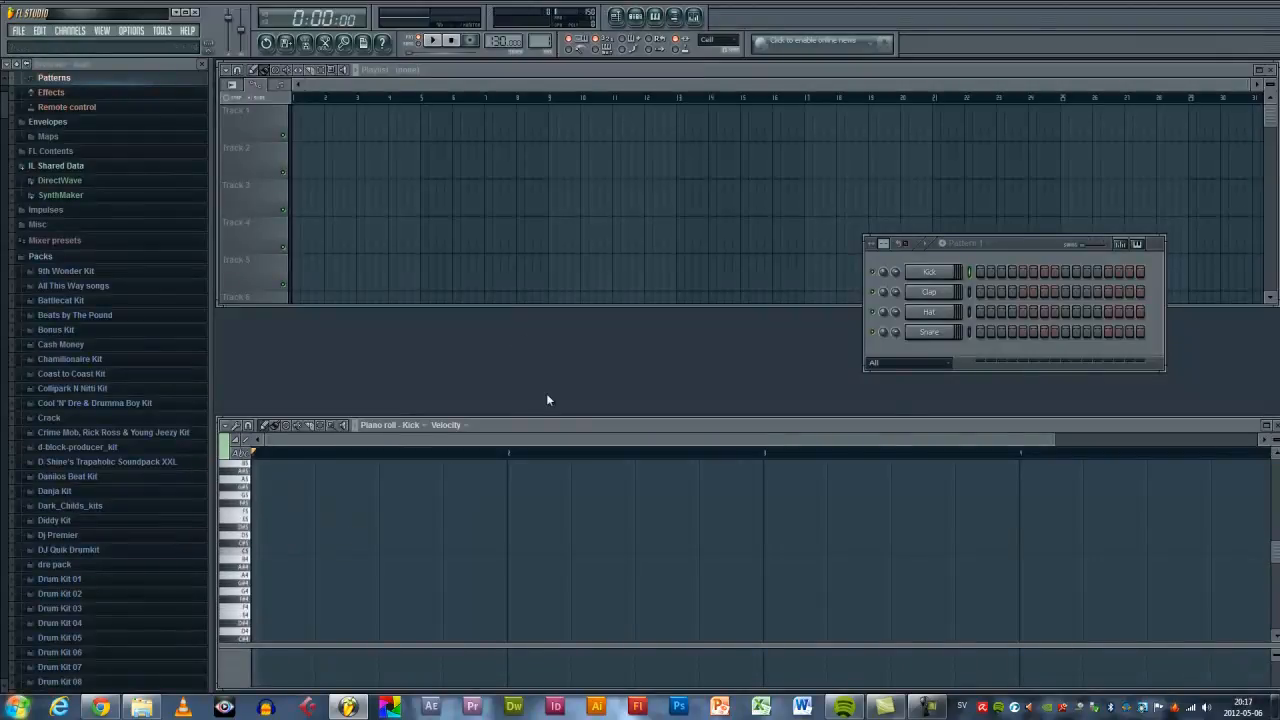
left_click(657, 18)
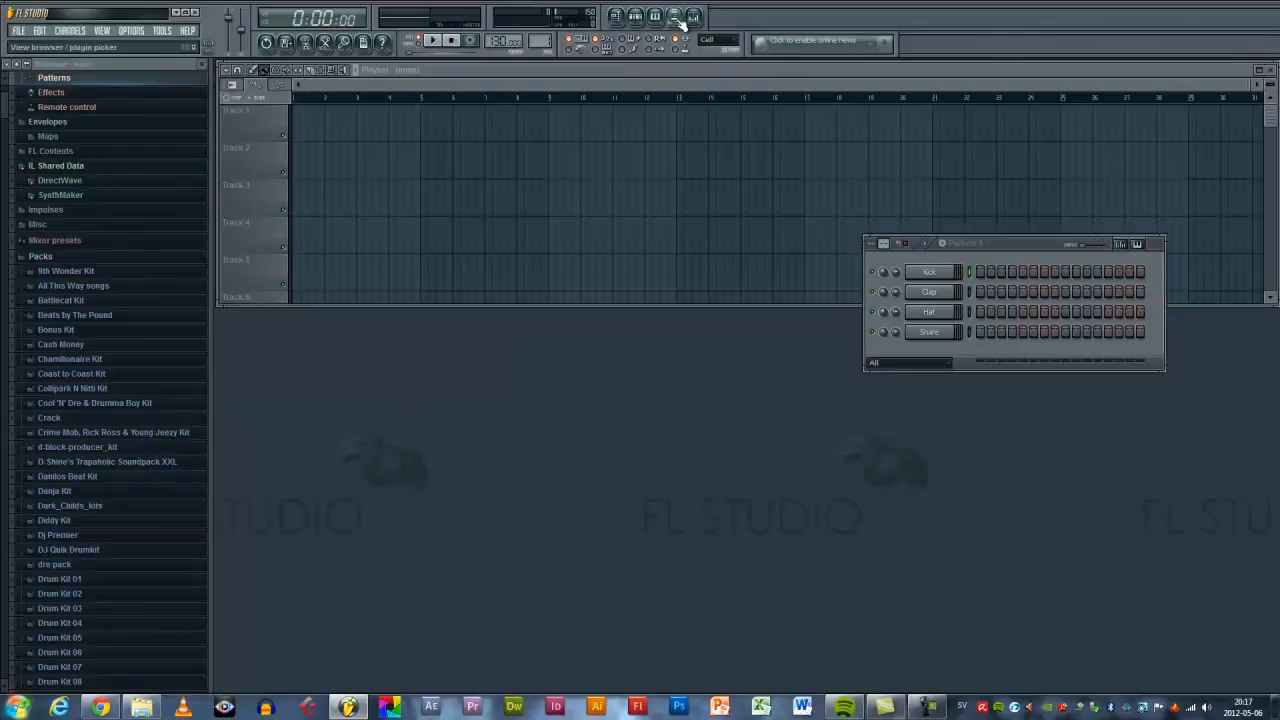
left_click(678, 18)
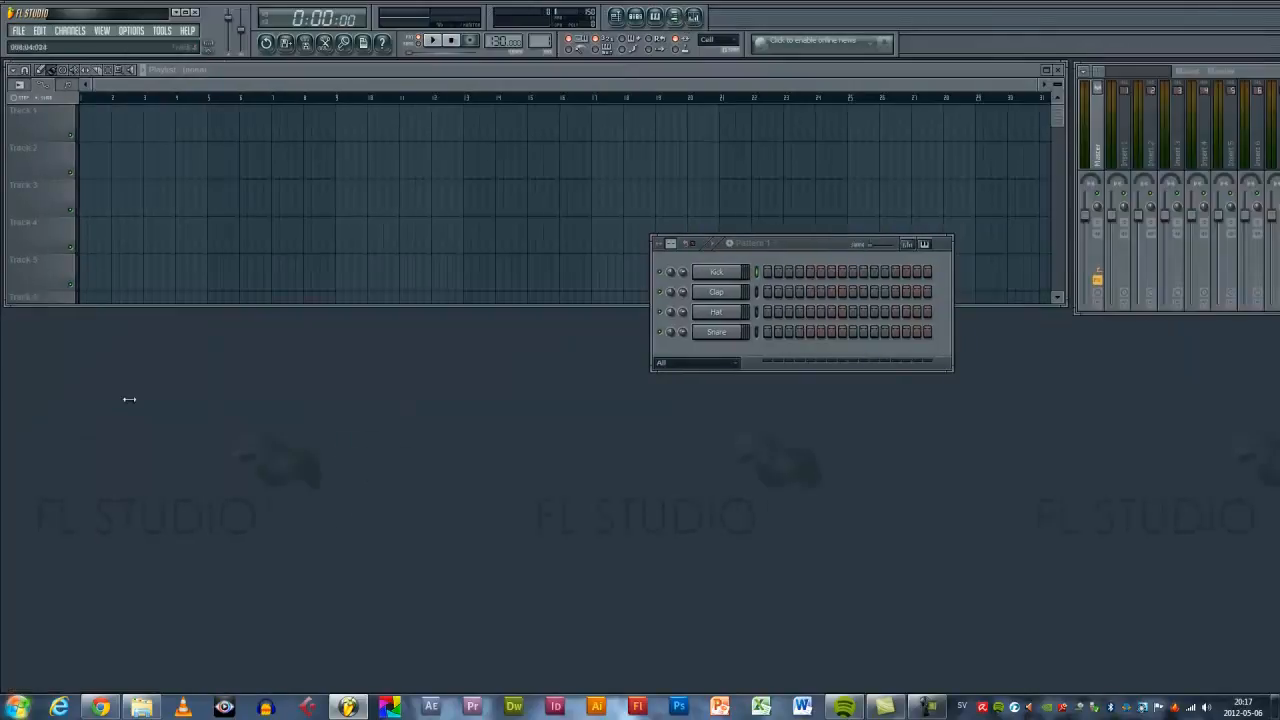
left_click(678, 18)
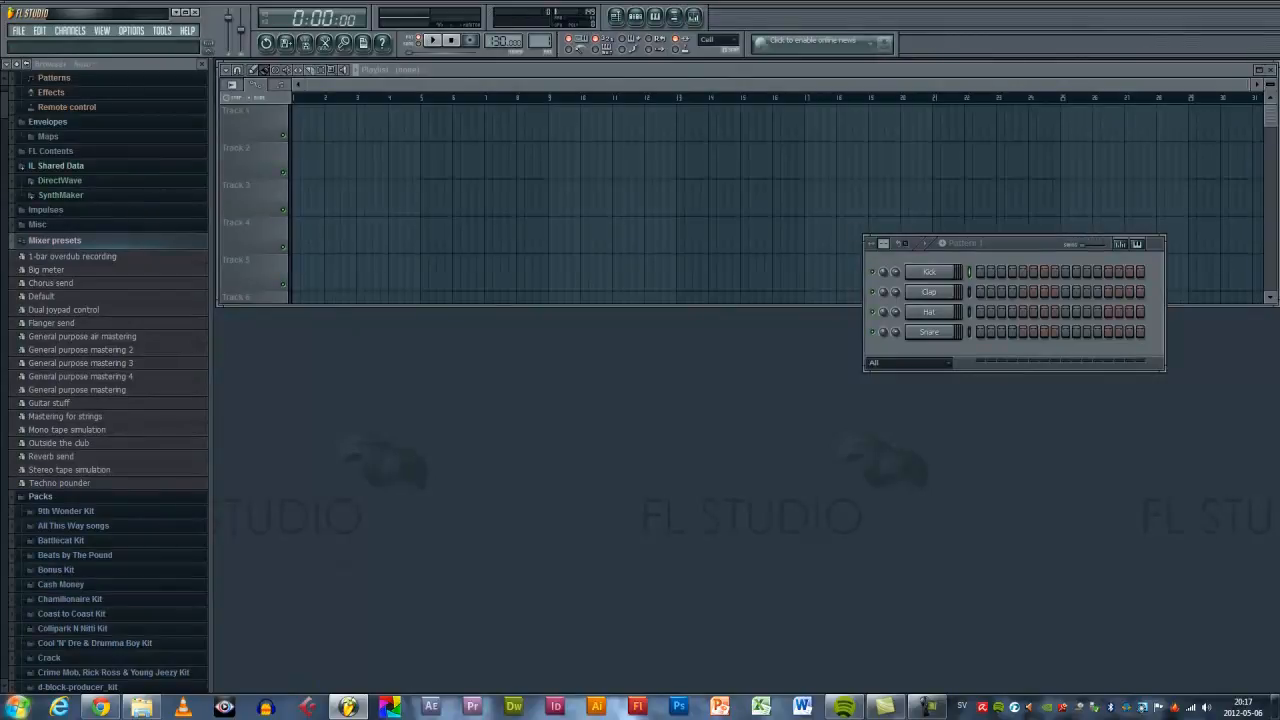
Open the mixer, move it into view to look over its tracks, and hide it again
key("F9")
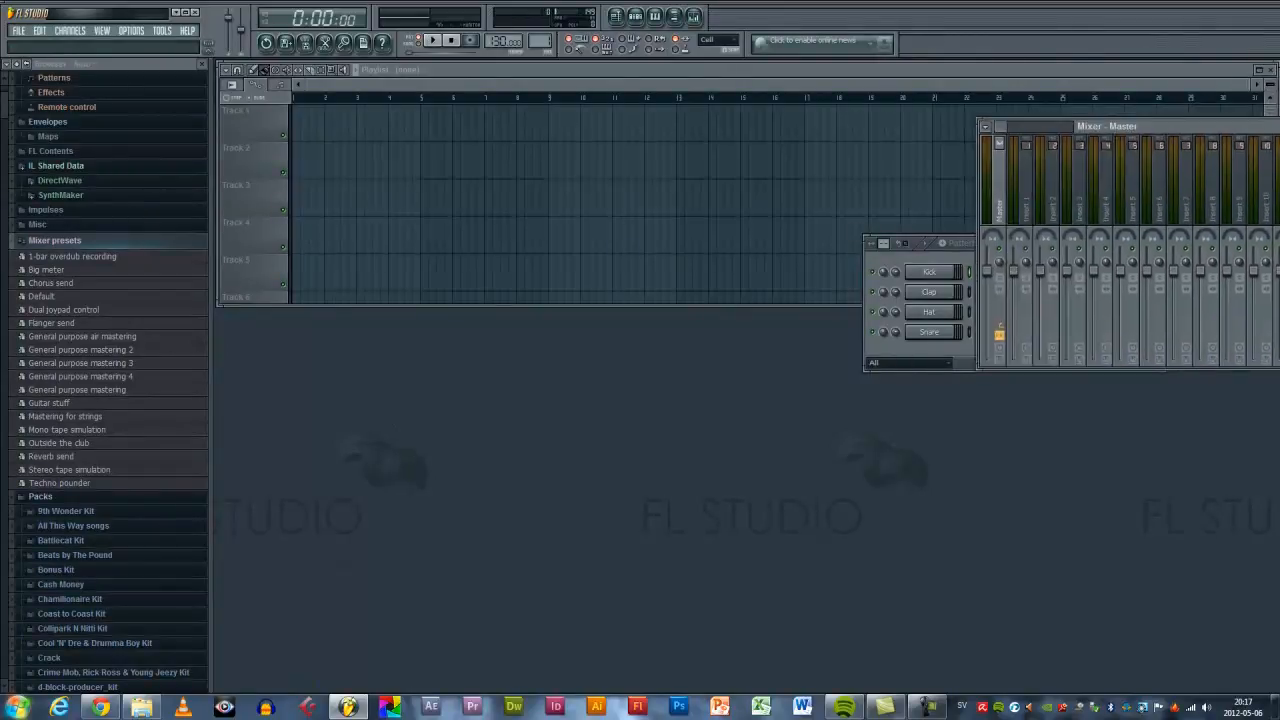
left_click_drag(1167, 147, 730, 362)
left_click(398, 400)
left_click_drag(572, 362, 1279, 130)
key("F9")
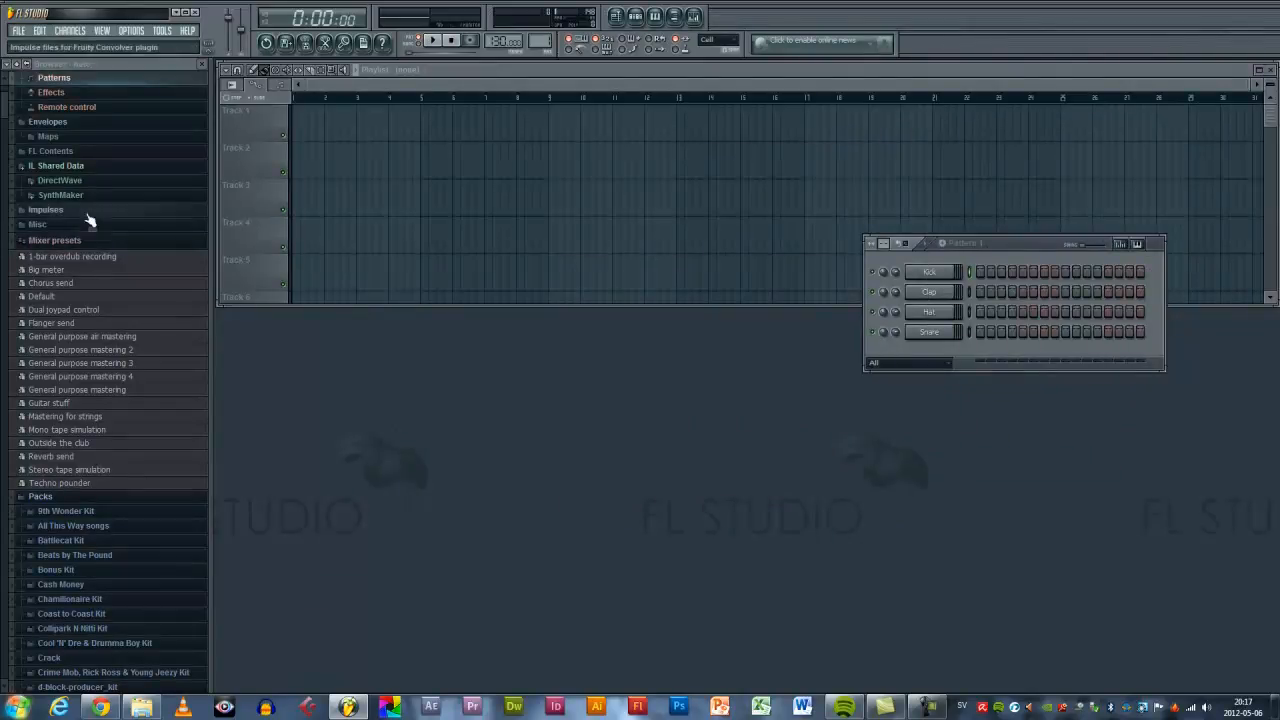
Move the step sequencer below the playlist and preview a clap sample from the 9th Wonder Kit pack
left_click_drag(1003, 243, 1023, 330)
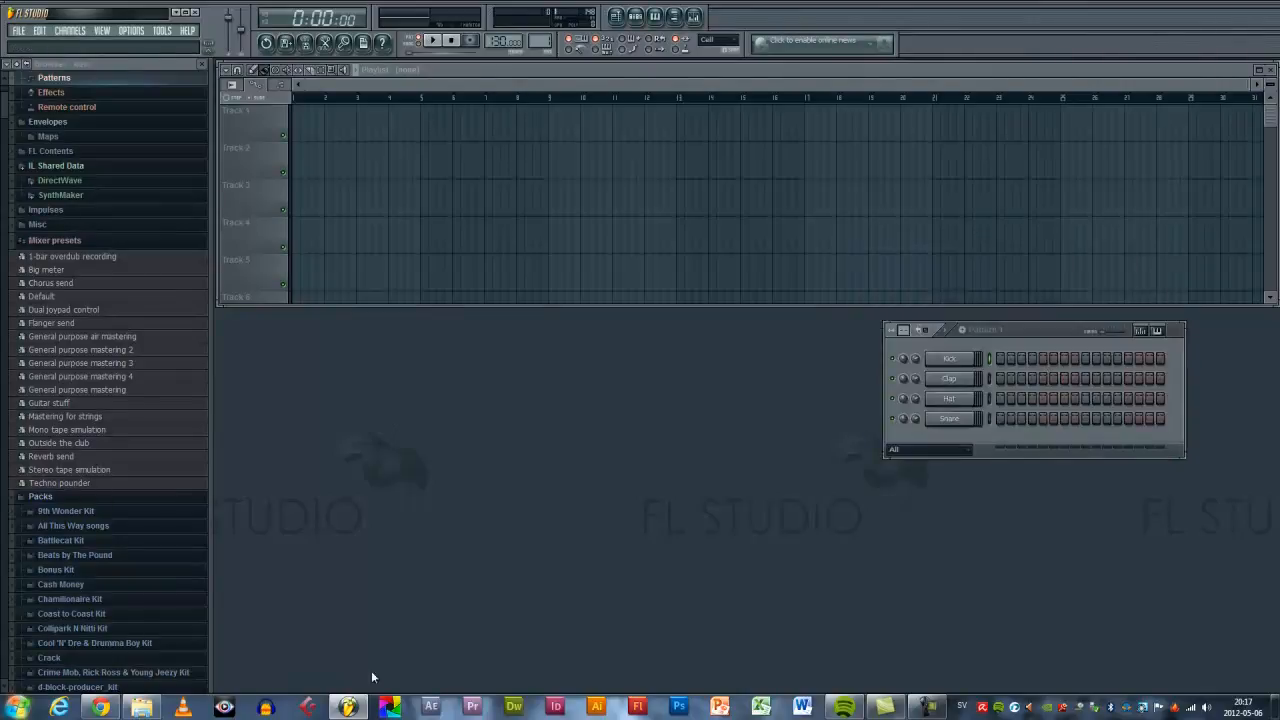
scroll(80, 366, "down", 5)
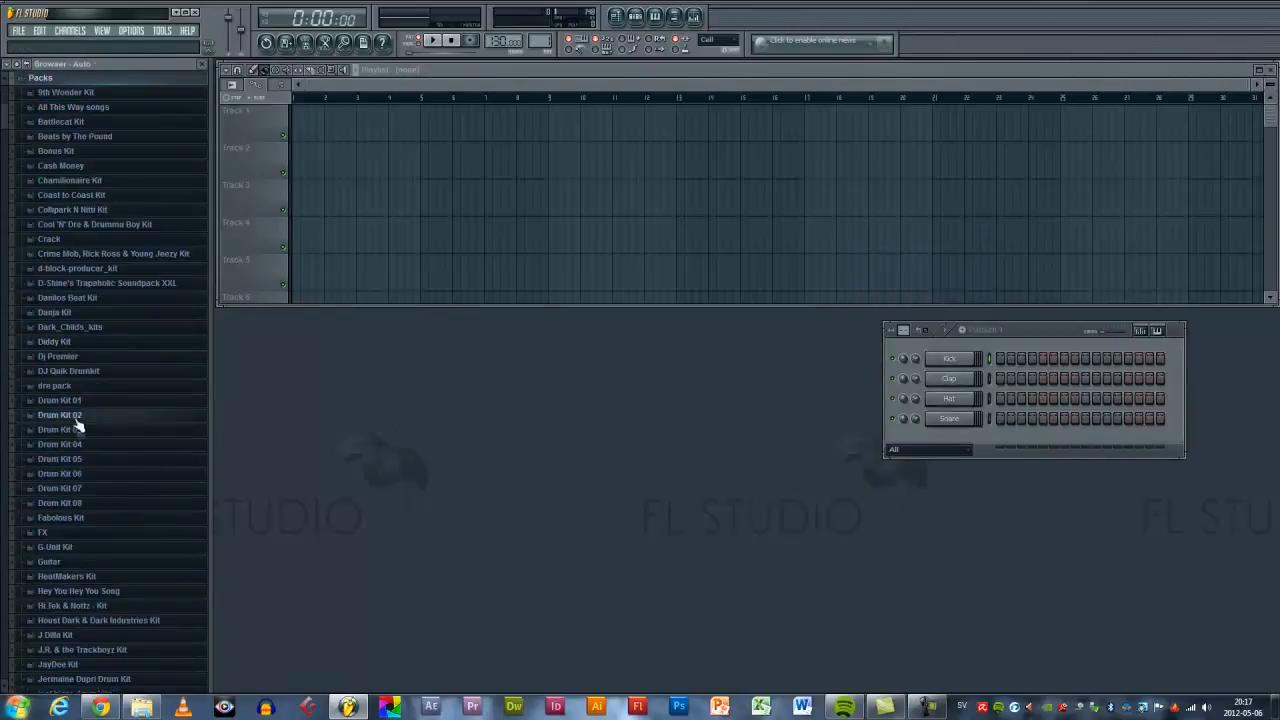
scroll(52, 580, "down", 1)
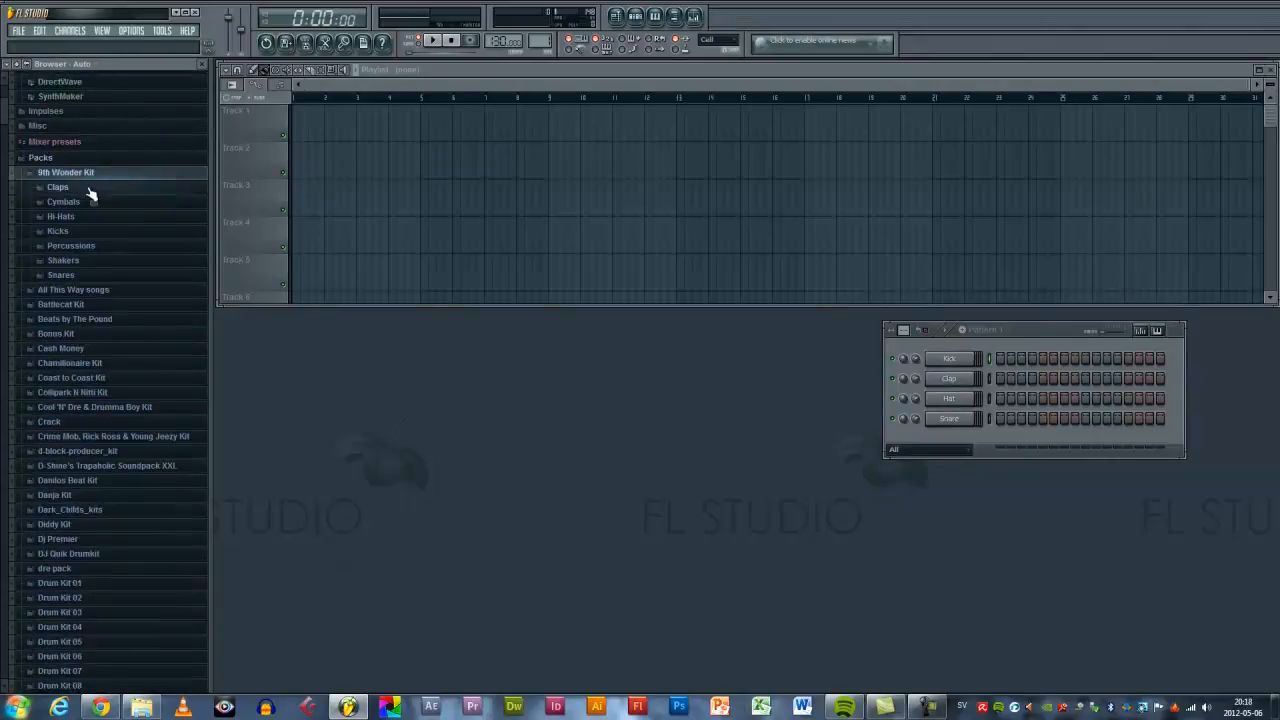
left_click(91, 190)
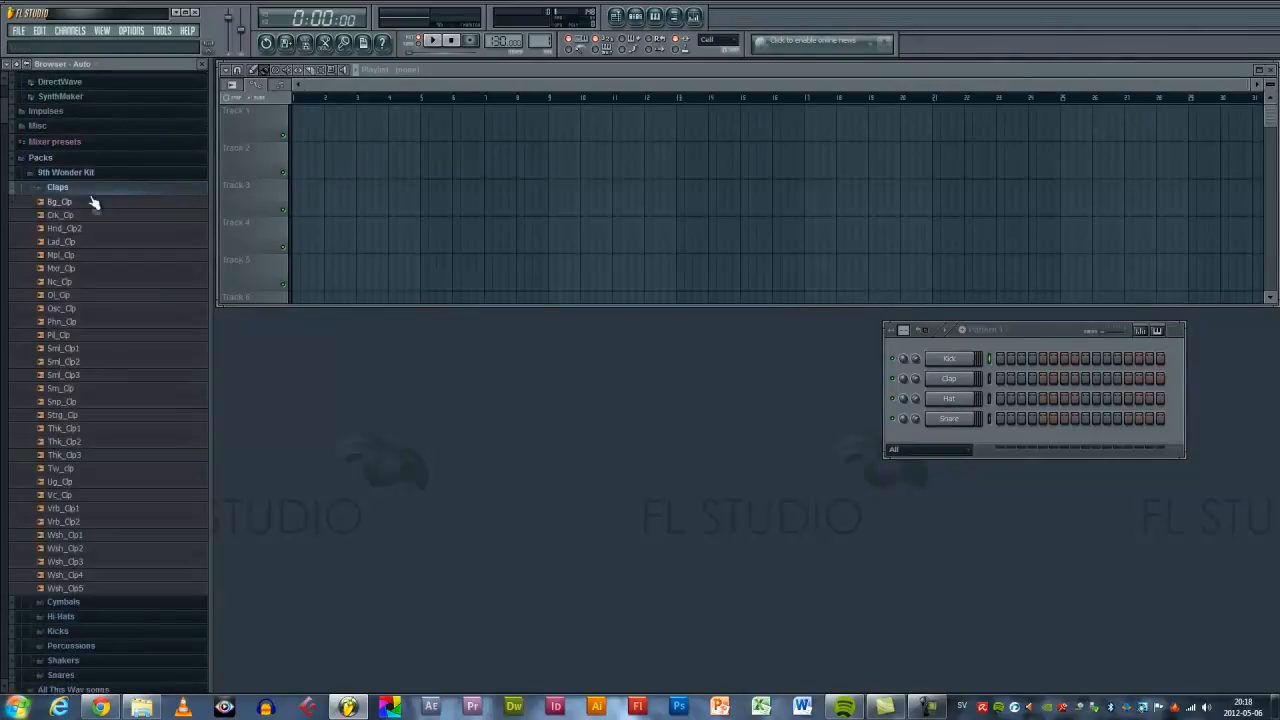
left_click(89, 230)
left_click(89, 189)
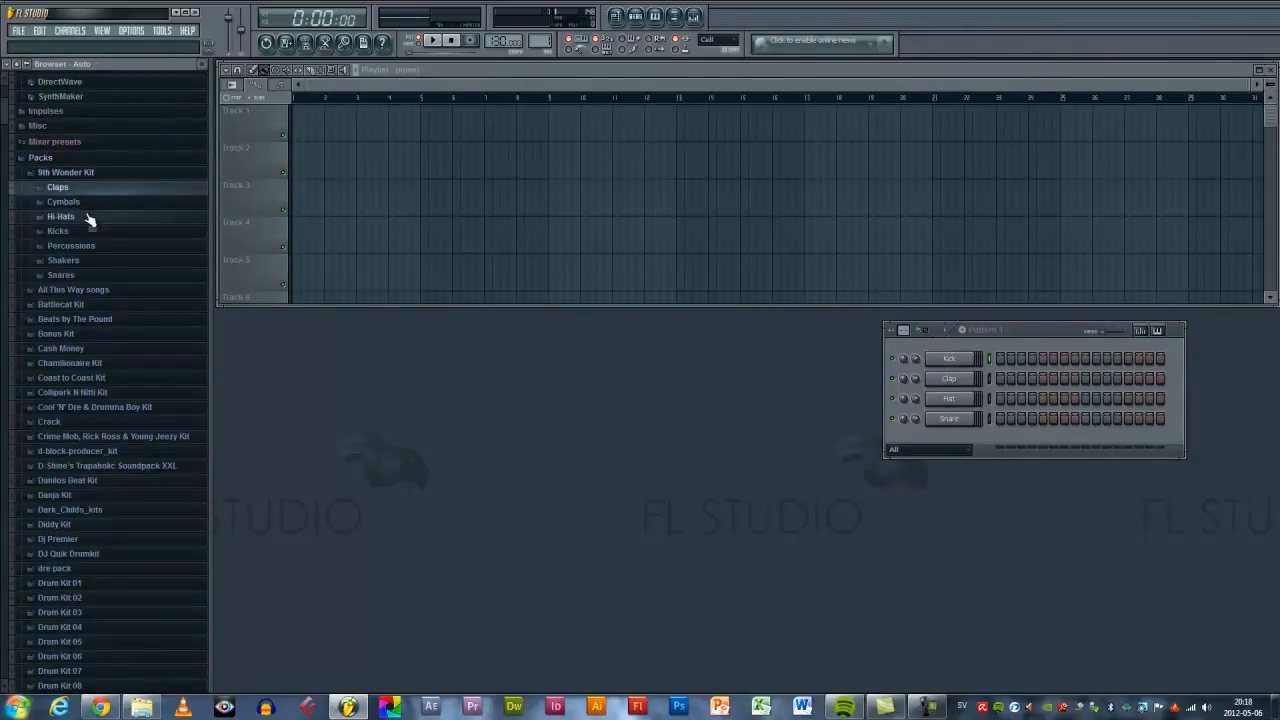
Preview kick samples from the 9th Wonder Kit pack, including Bl_K
left_click(92, 233)
left_click(92, 264)
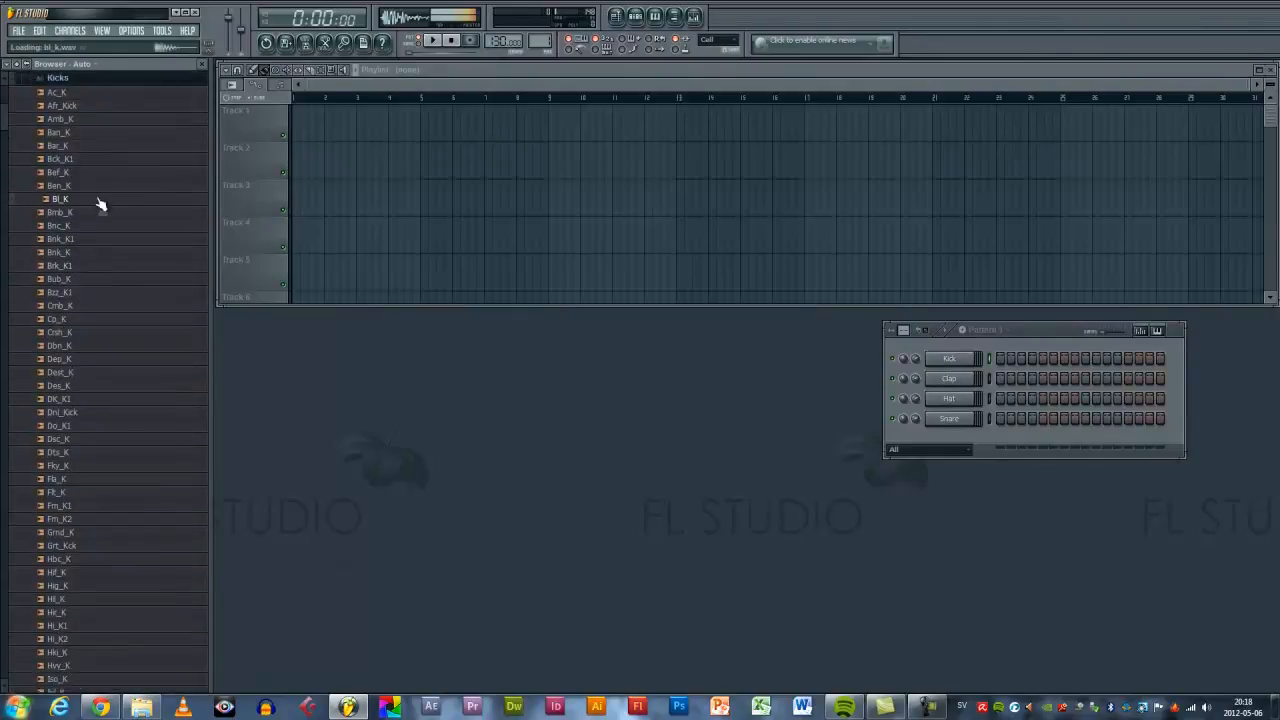
left_click(100, 198)
scroll(101, 180, "up", 1)
Look through the Battlecat Kit's Kickz folder and collapse the opened kits and the Packs folder
left_click(86, 159)
left_click(78, 101)
left_click(75, 125)
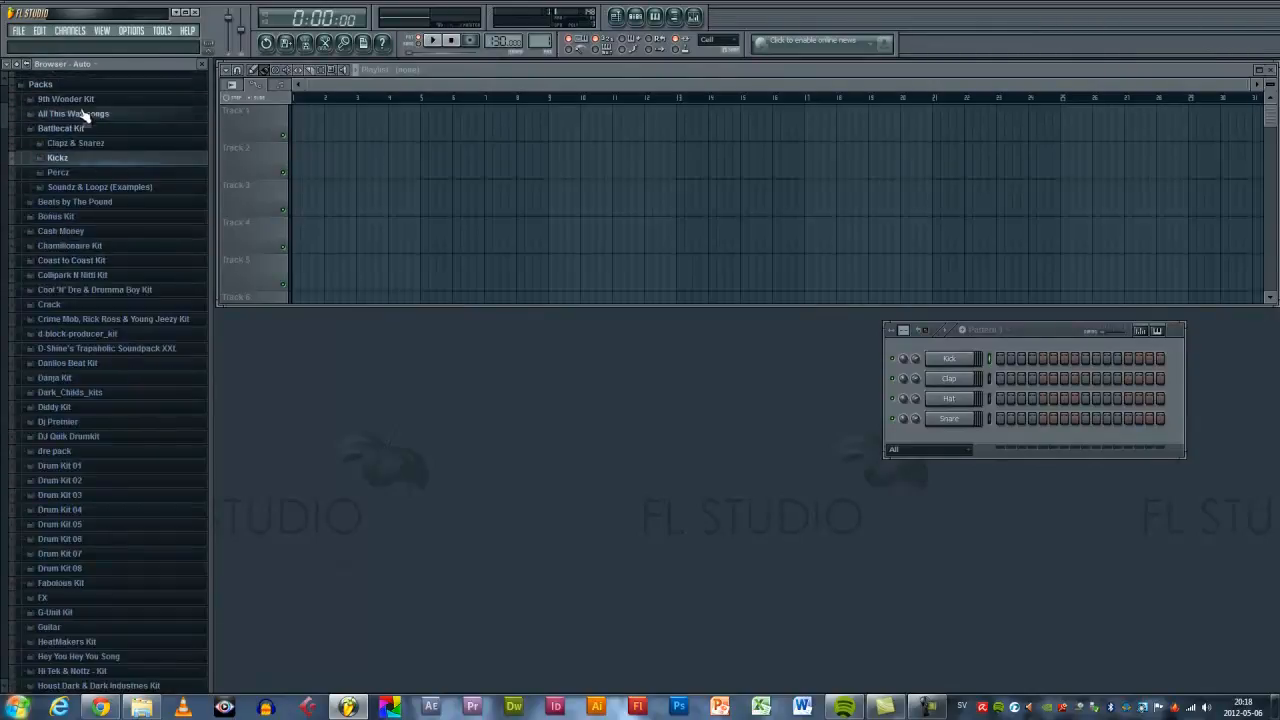
left_click(86, 129)
scroll(97, 310, "up", 3)
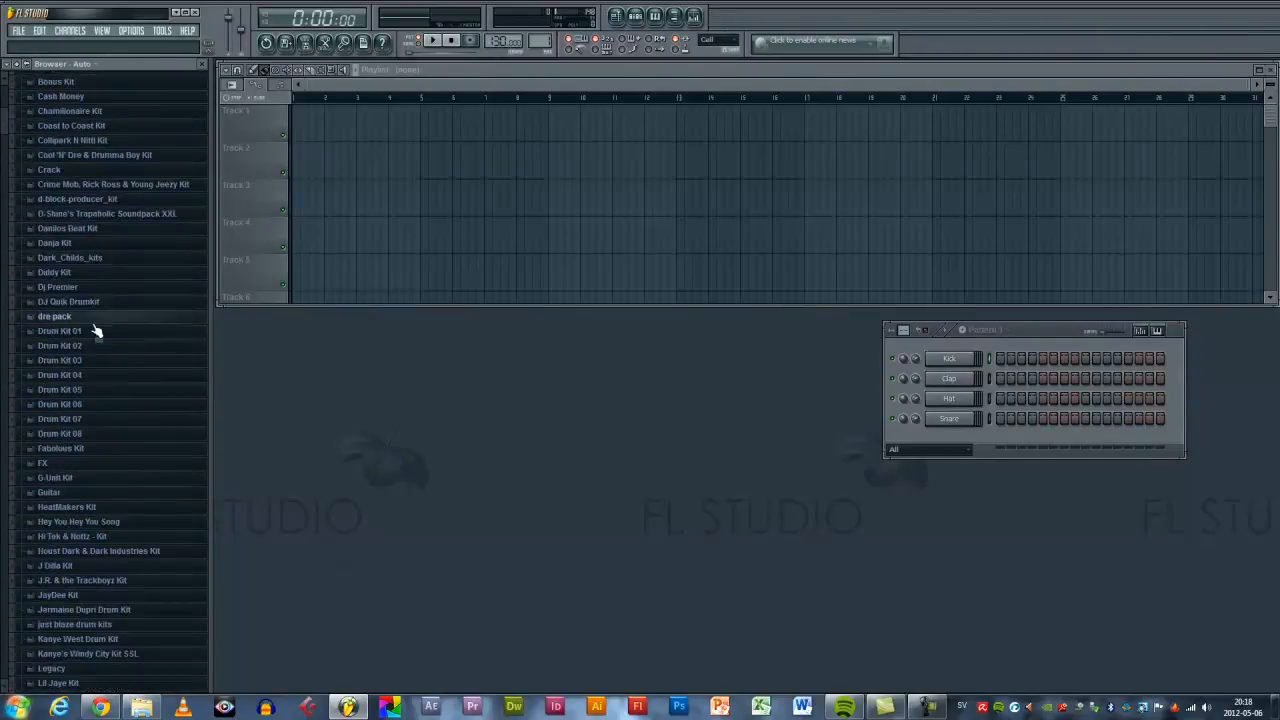
scroll(97, 308, "up", 1)
left_click(58, 257)
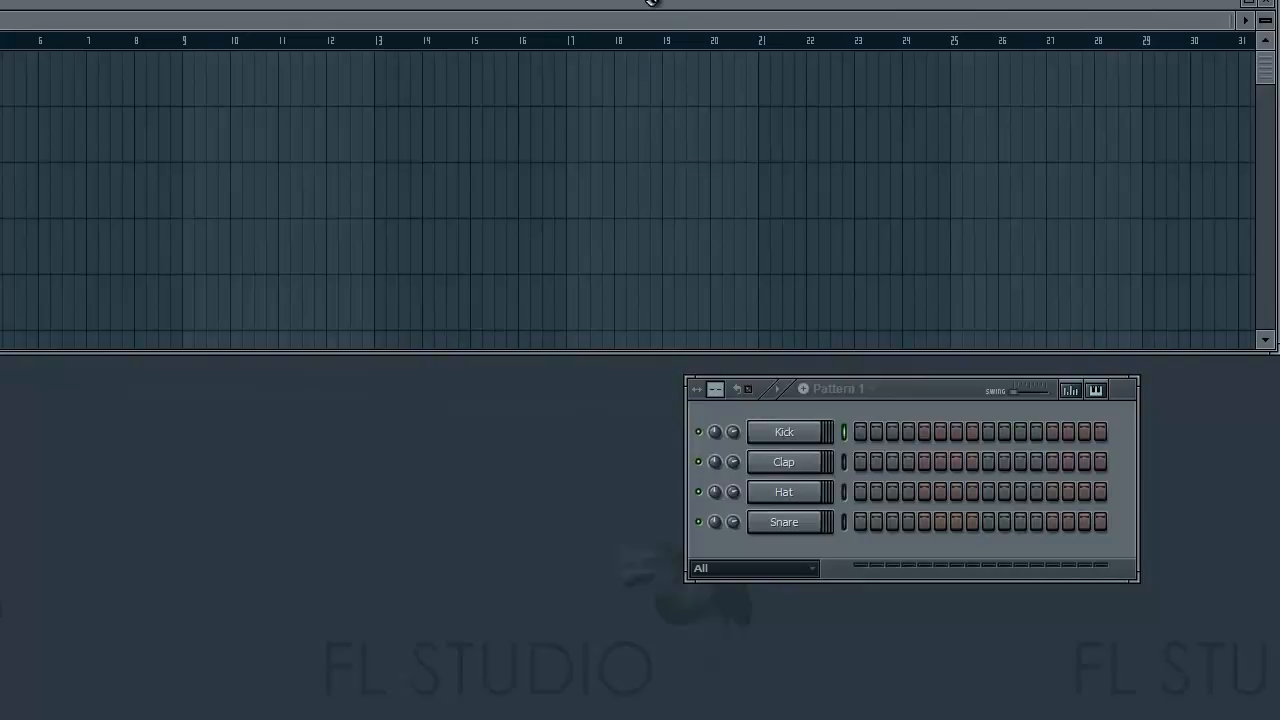
Reposition the step sequencer and audition its Kick, Clap, Hat and Snare channels
left_click_drag(940, 393, 923, 270)
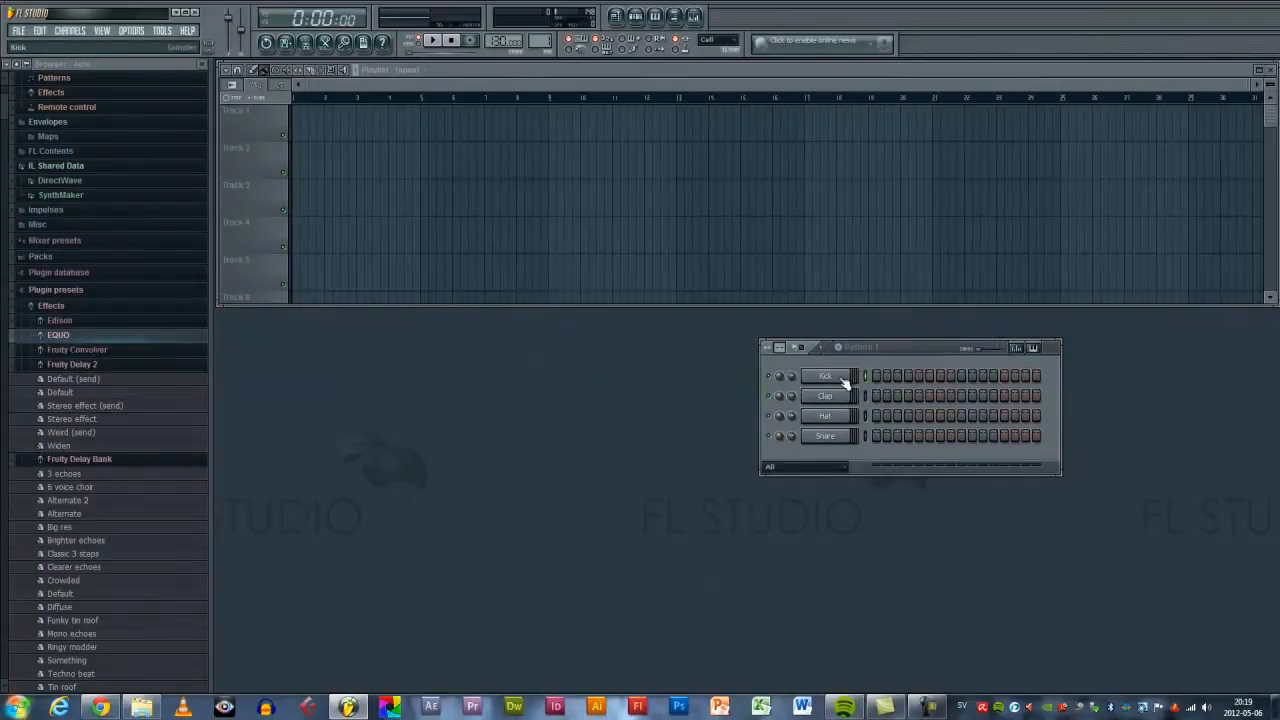
key("z")
left_click(840, 400)
left_click(840, 400)
left_click(836, 419)
left_click(836, 419)
left_click(837, 439)
left_click(837, 439)
Place kick hits on steps 1, 5, 9 and 13 of Pattern 1 and play it back
left_click_drag(874, 378, 880, 376)
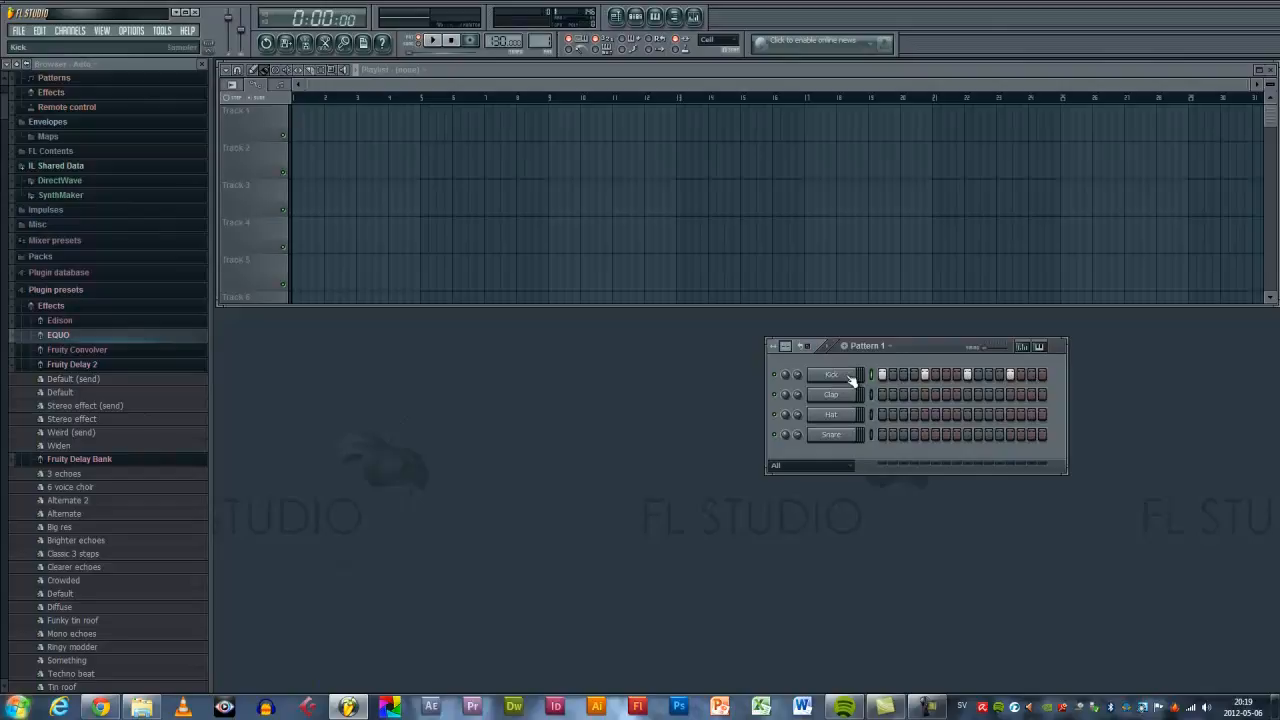
left_click(433, 41)
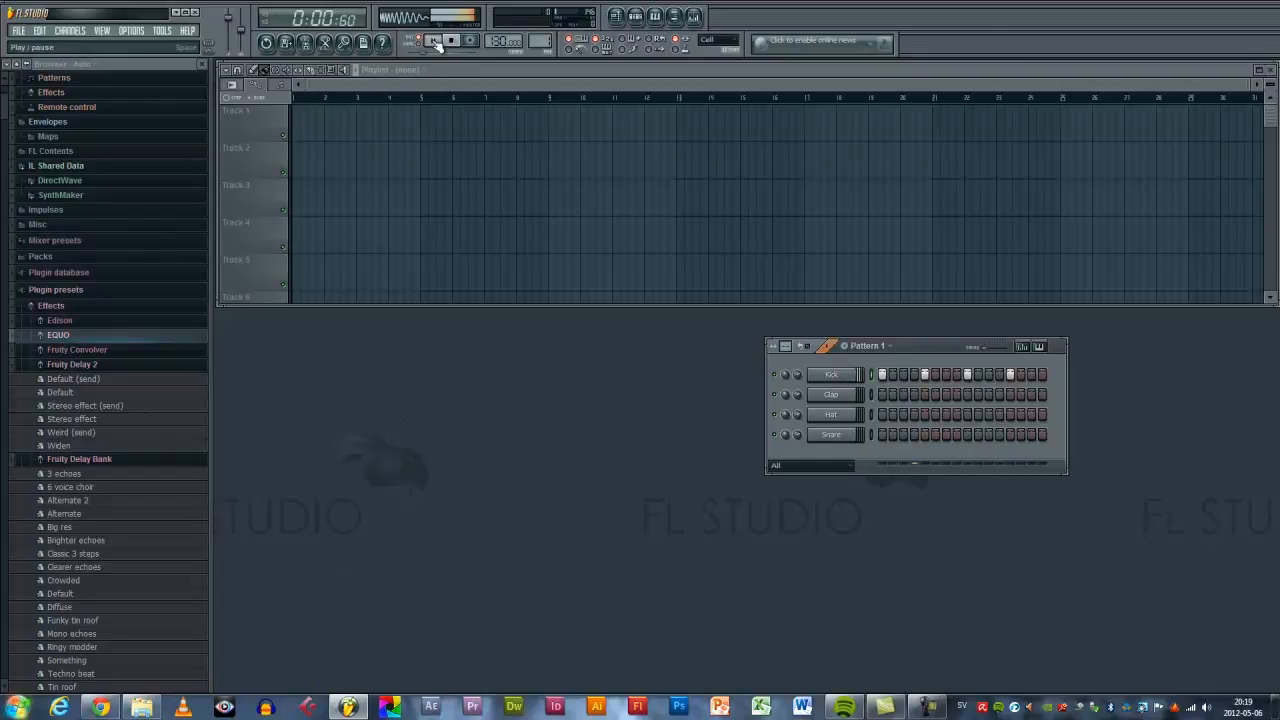
key("space")
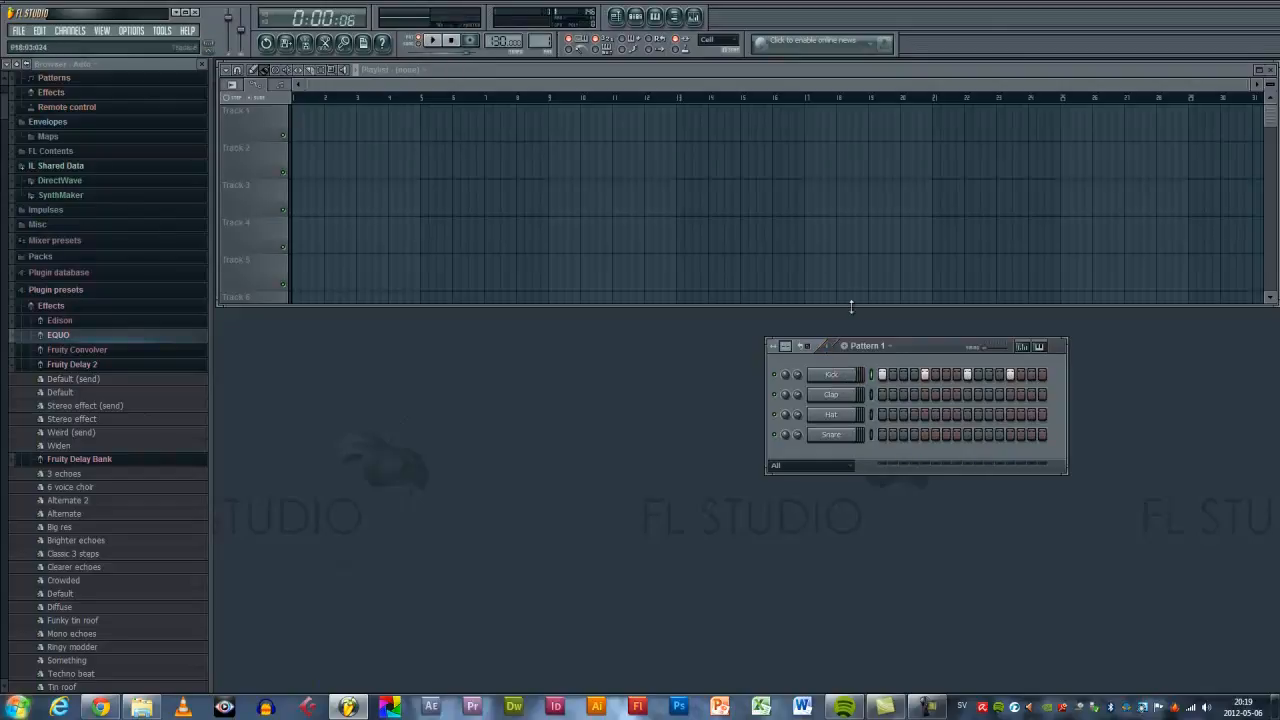
Add hat hits on steps 3, 7, 11 and 15 of Pattern 1 and listen to the result
left_click(847, 397)
left_click(847, 417)
left_click(847, 417)
left_click(1031, 414)
left_click(436, 42)
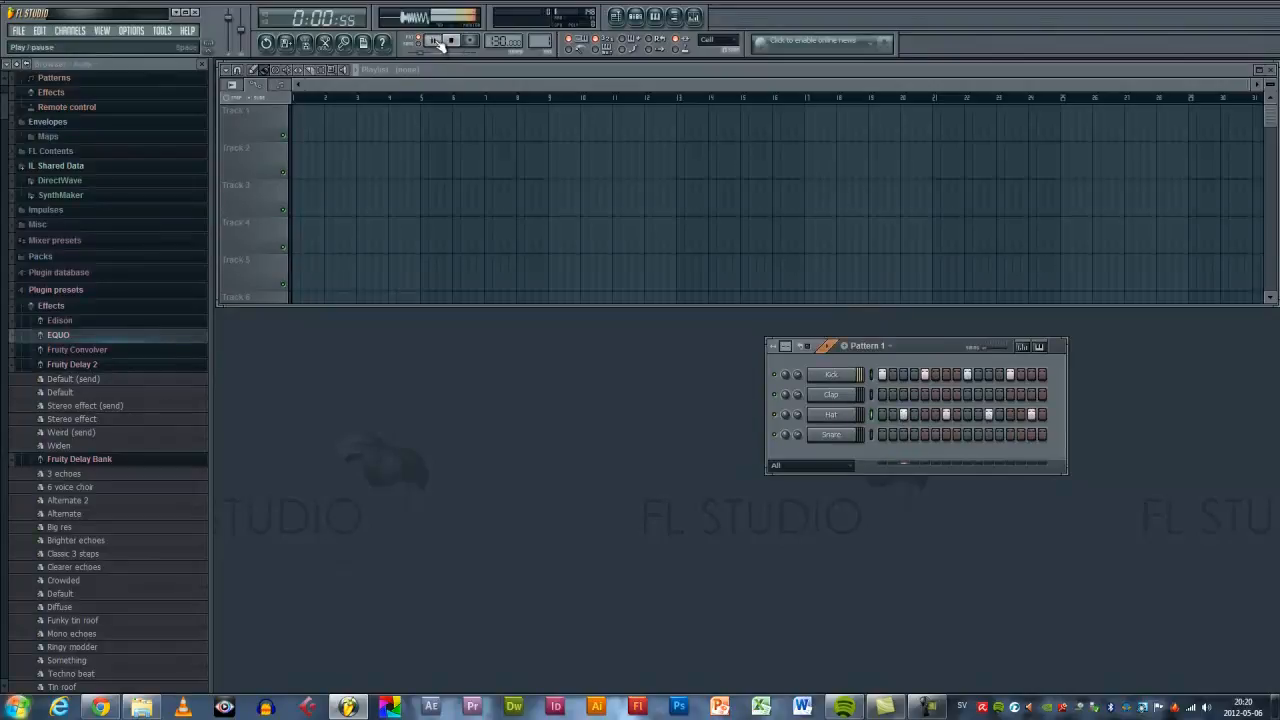
left_click(438, 42)
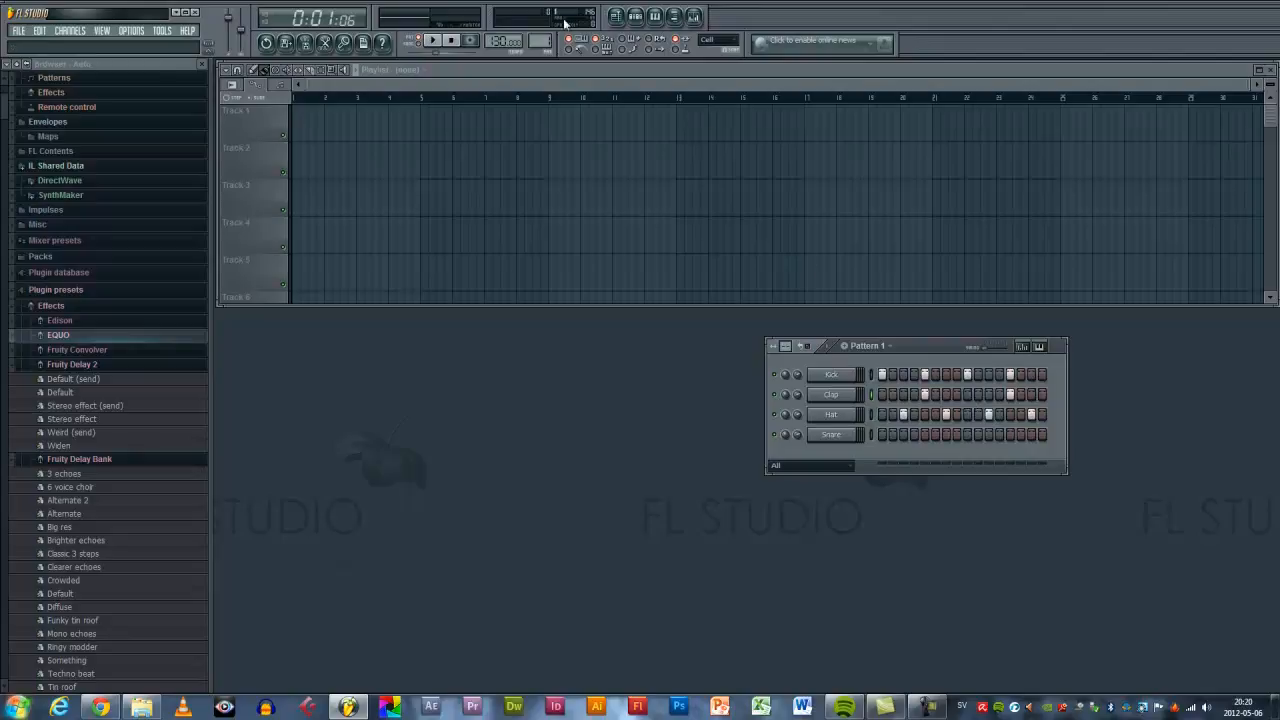
Add claps on steps 5 and 13 of Pattern 1 and play the beat
left_click(440, 41)
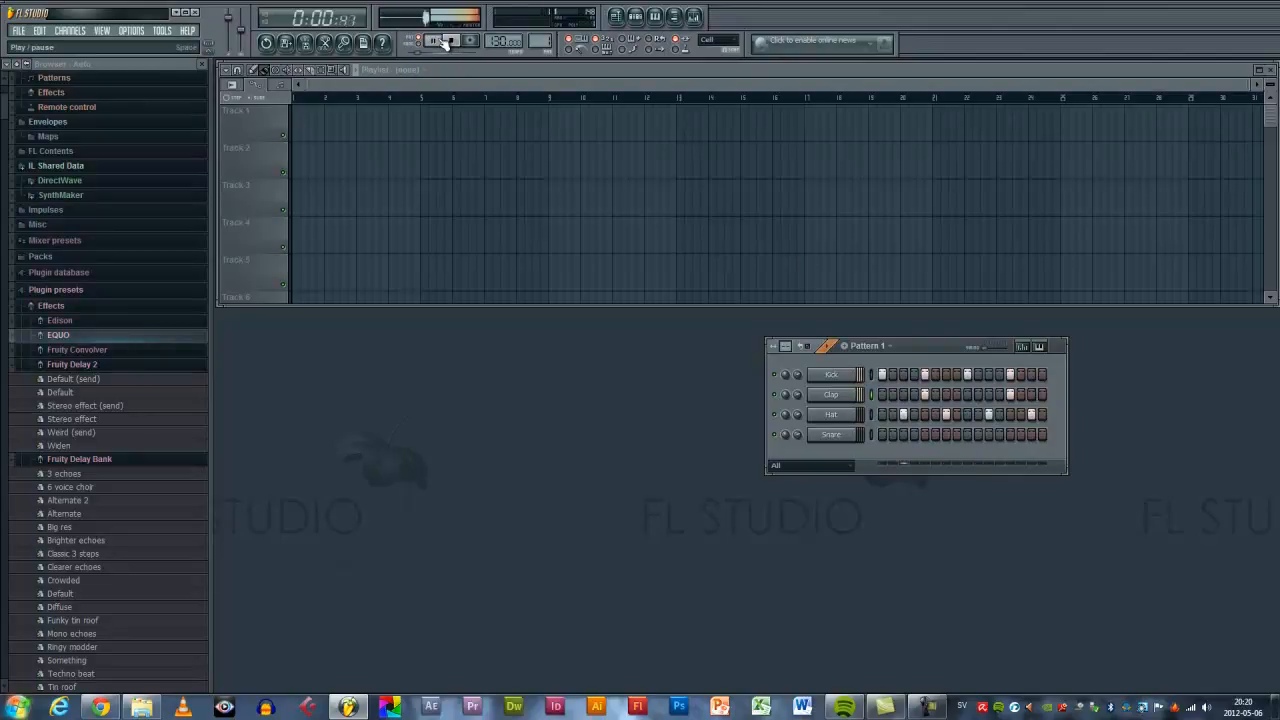
left_click(445, 42)
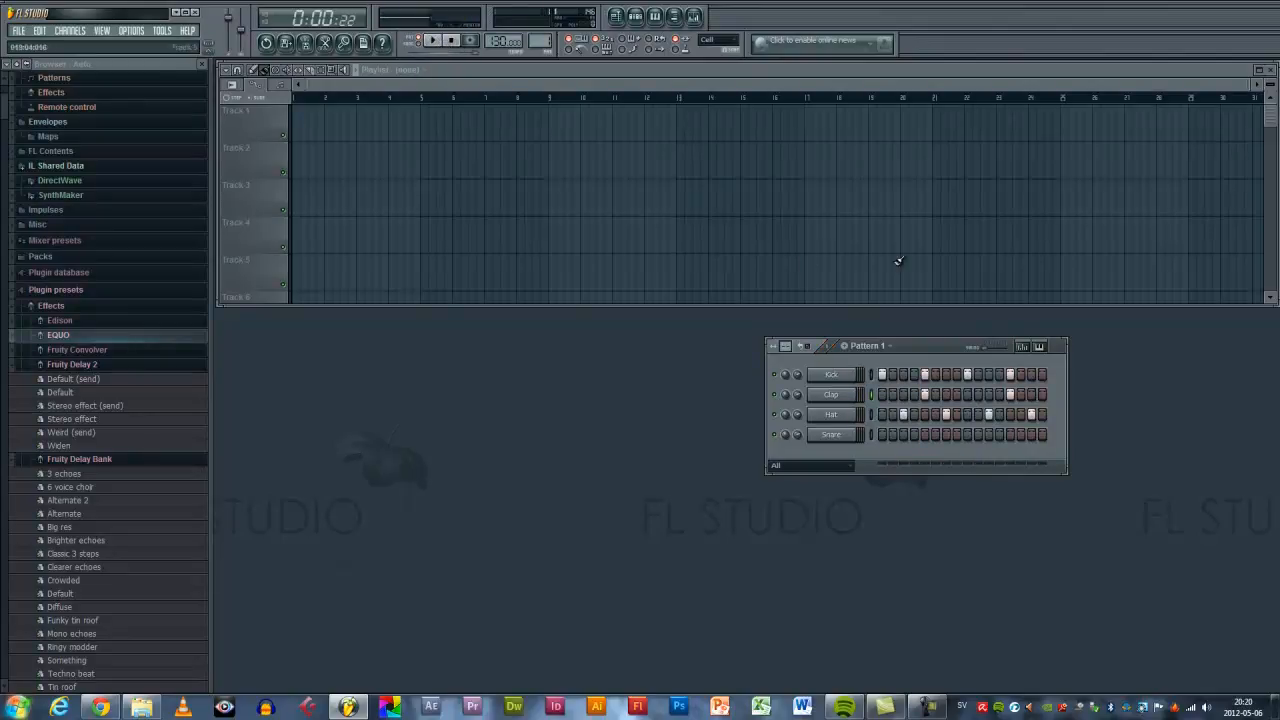
Audition the snare, place snare hits on steps 1, 11 and 13 through 16, and play Pattern 1
left_click(842, 437)
left_click(843, 437)
left_click(1021, 434)
left_click(1031, 434)
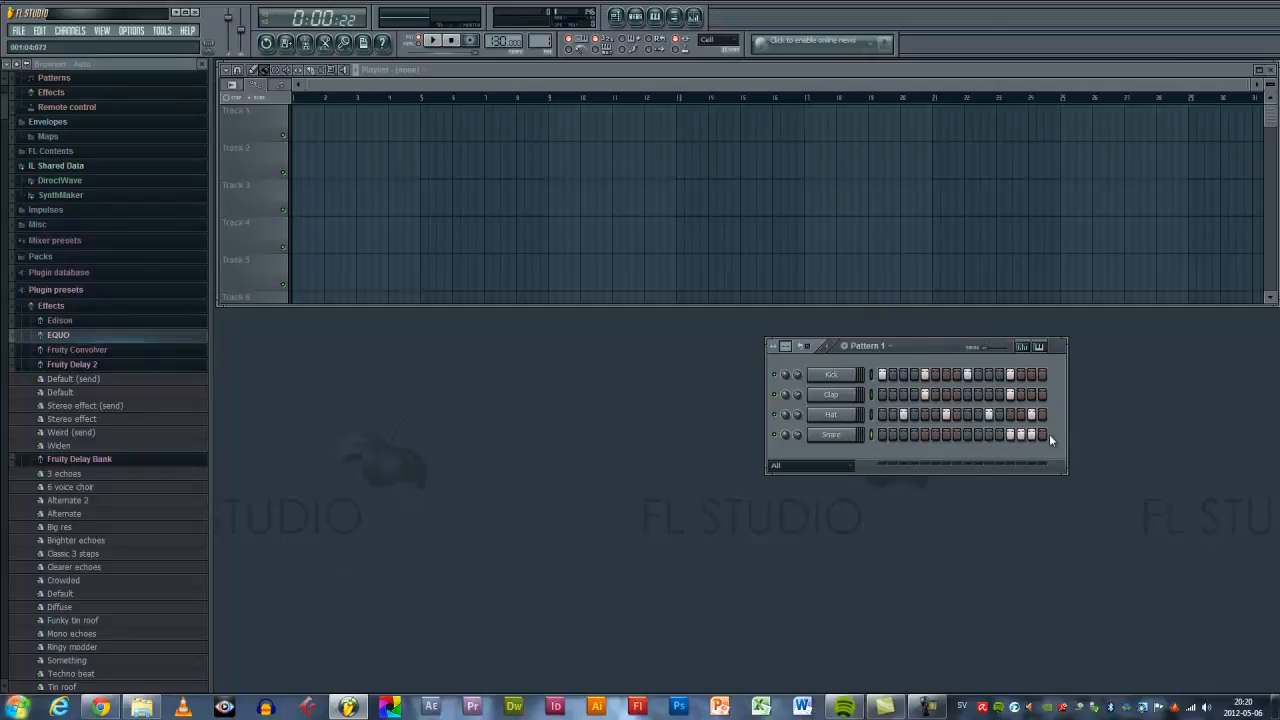
left_click(989, 434)
left_click(881, 434)
left_click(436, 42)
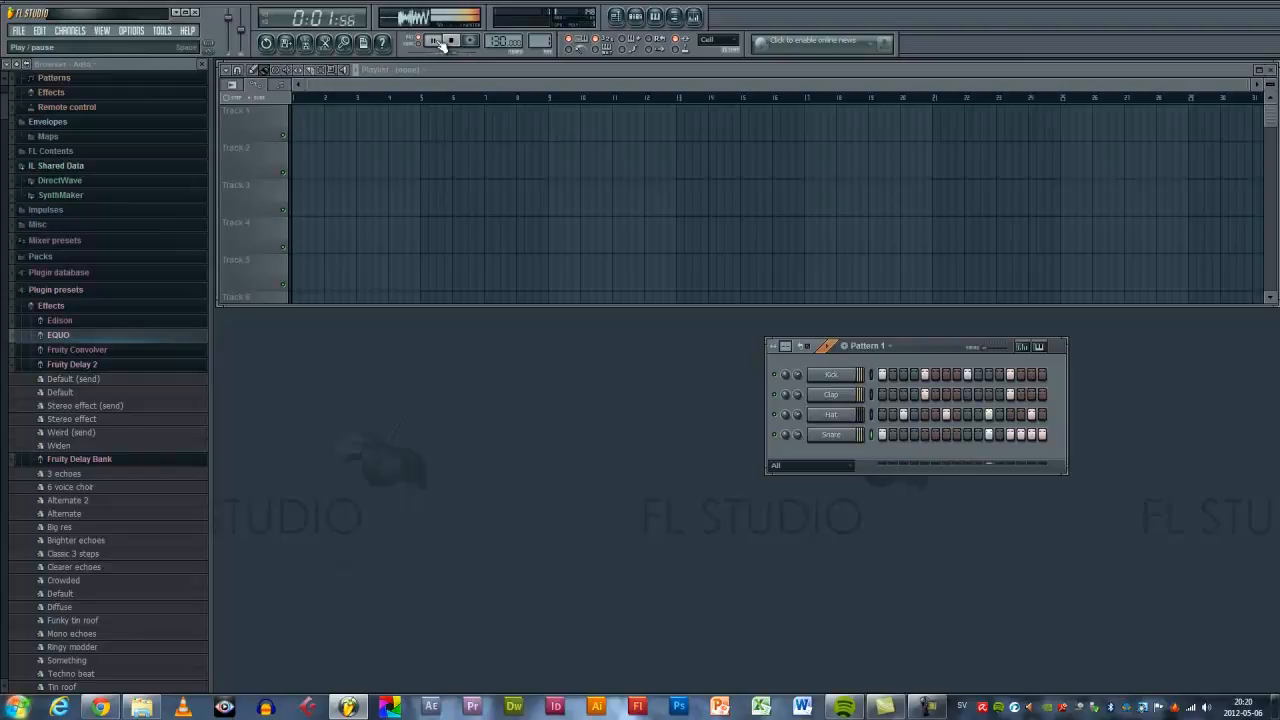
Stop the beat, replay Pattern 1 to compare the snare hits, and stop playback again
key("space")
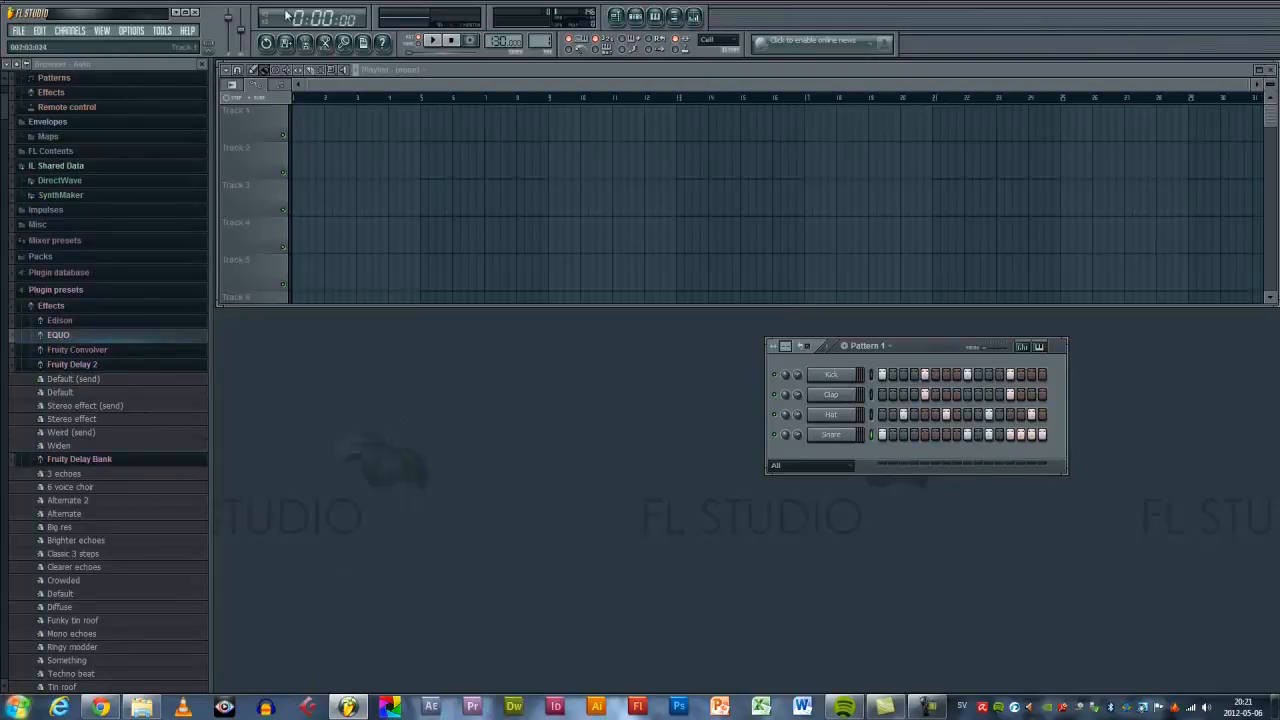
left_click(436, 41)
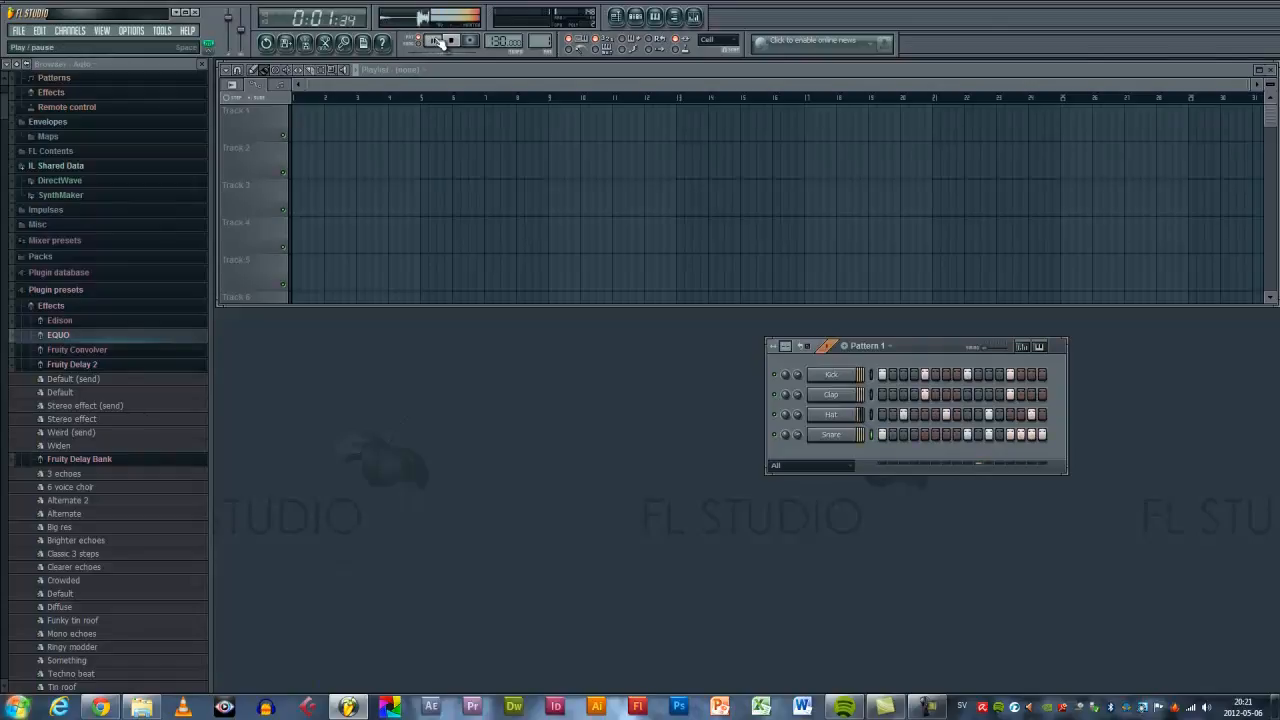
key("space")
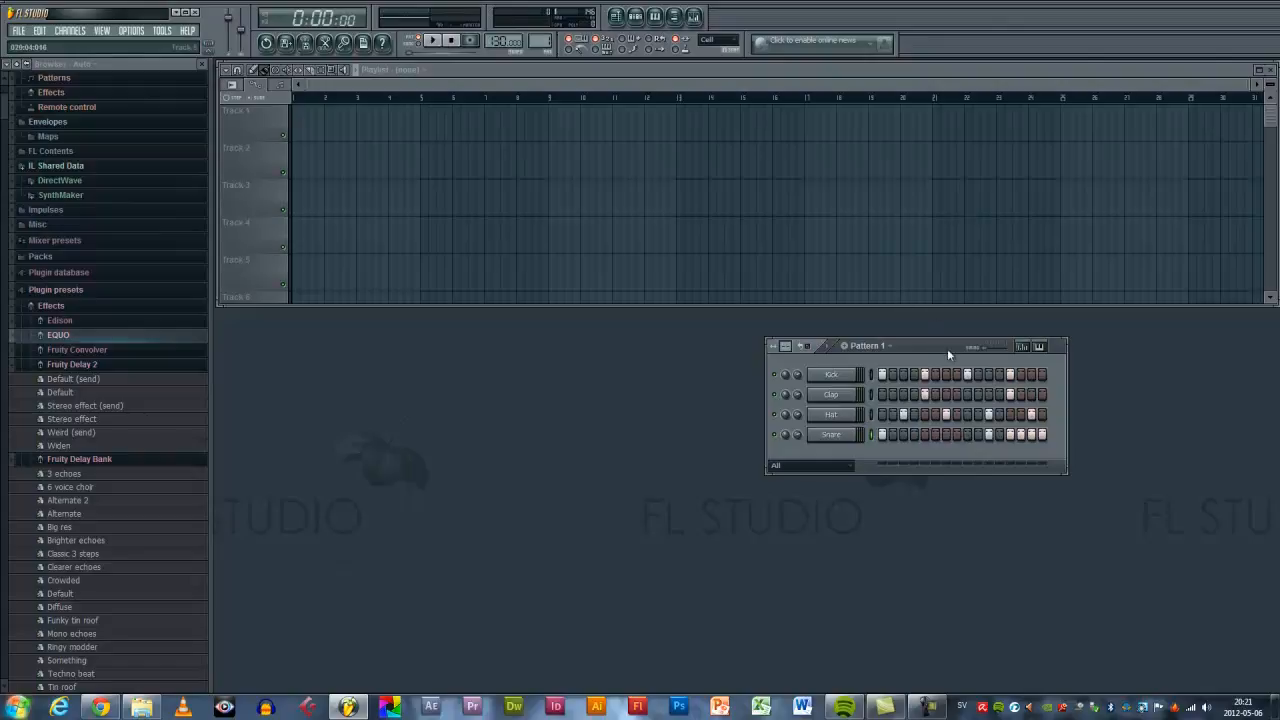
Switch from Pattern 1 to the empty Pattern 2 and return to Pattern 1
left_click_drag(945, 344, 952, 343)
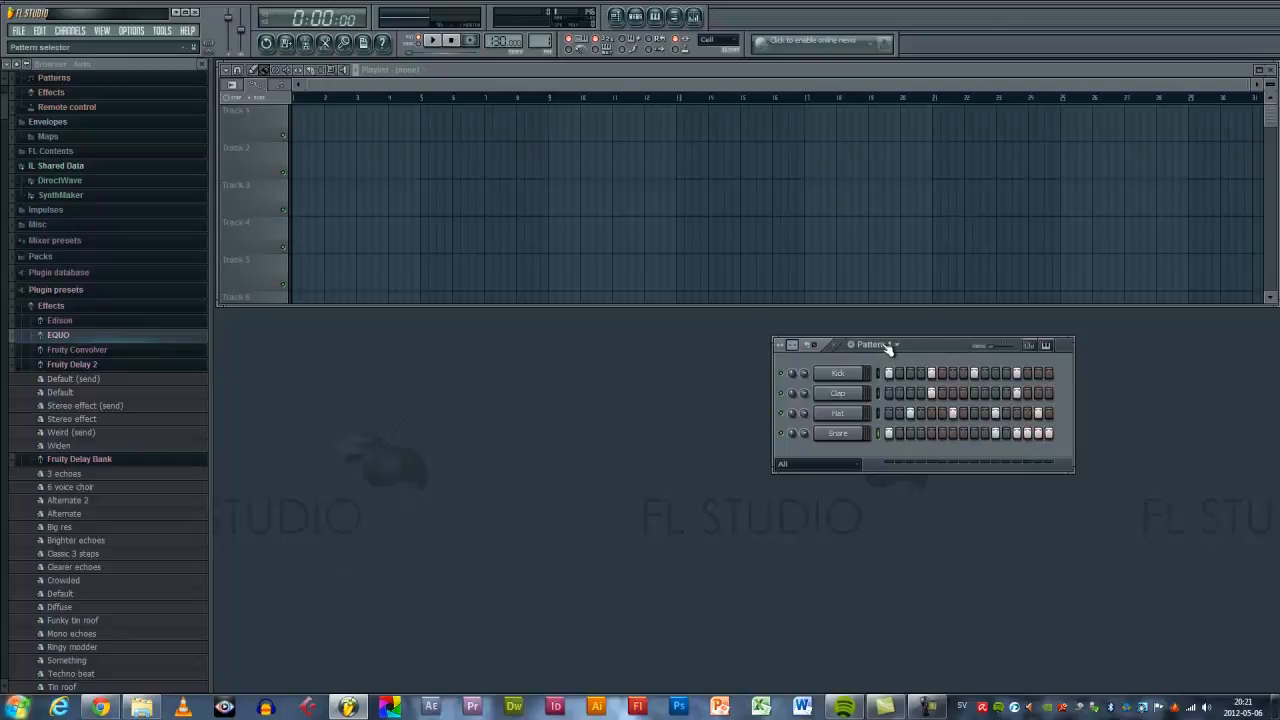
left_click_drag(547, 41, 547, 34)
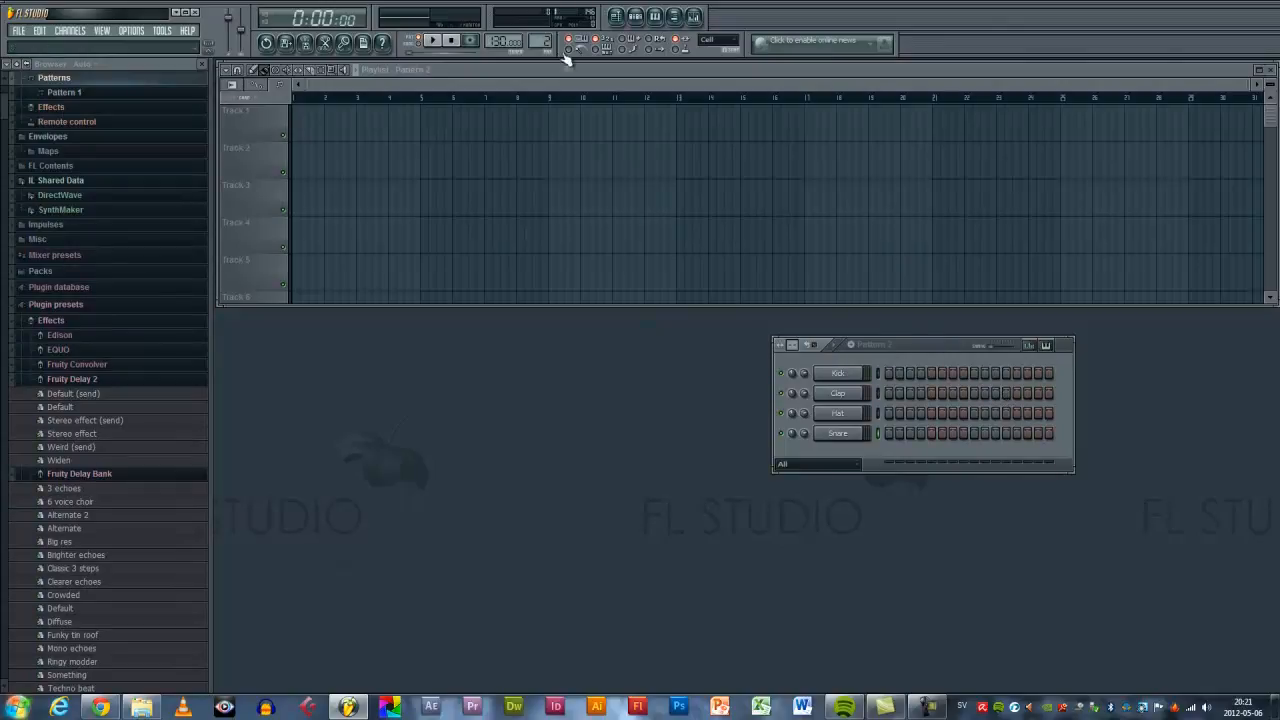
left_click_drag(546, 41, 546, 48)
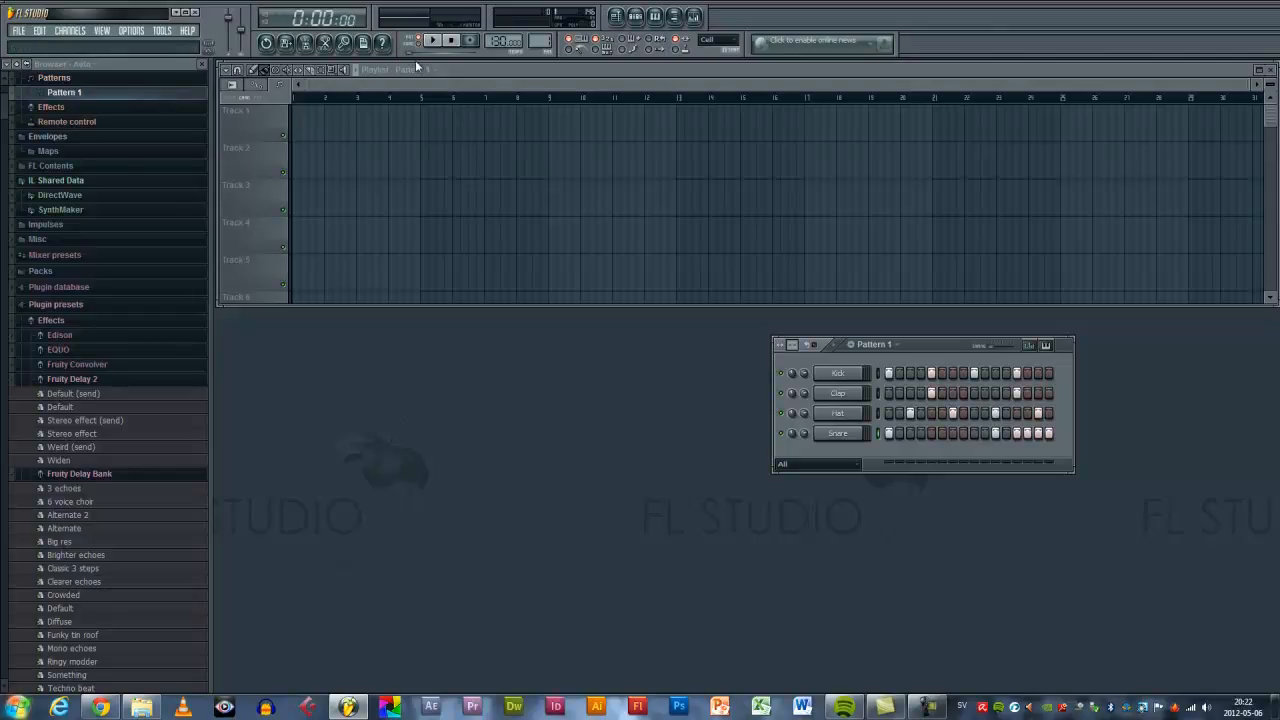
Place a Pattern 1 clip at bar 1 of Track 1 in the playlist and play it in song mode
left_click(260, 114)
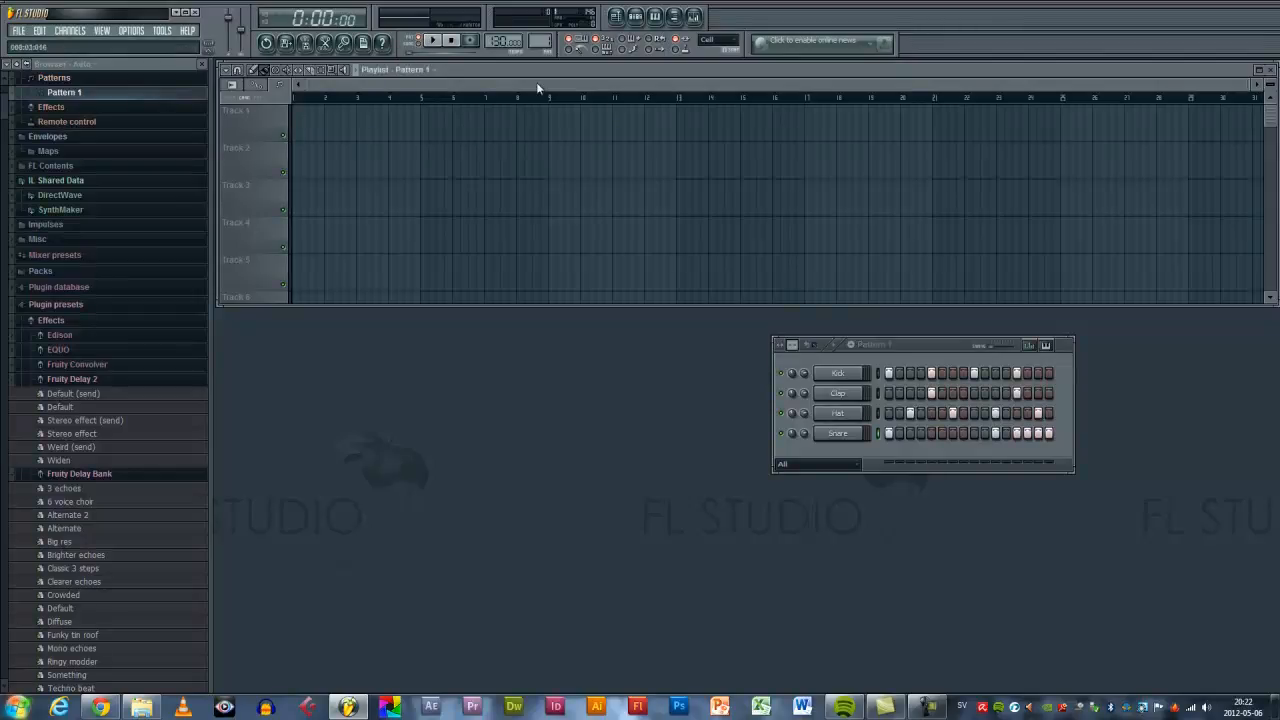
left_click(299, 119)
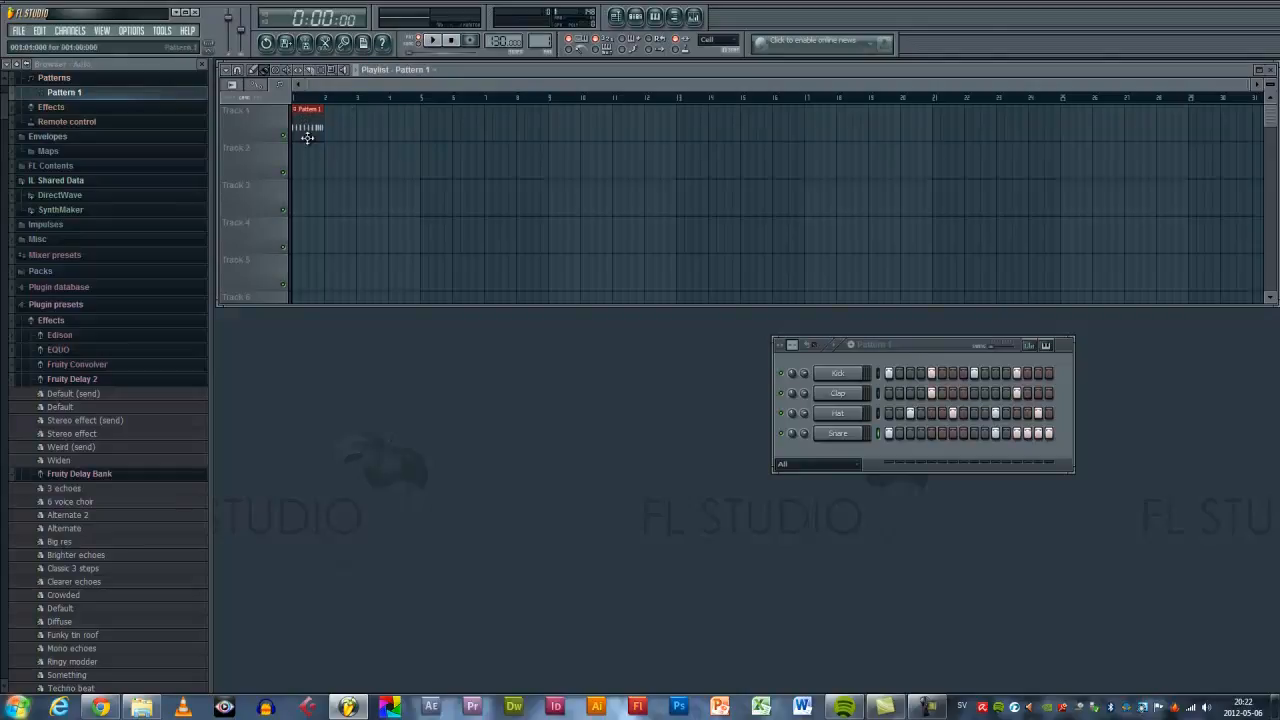
left_click(435, 41)
left_click(427, 42)
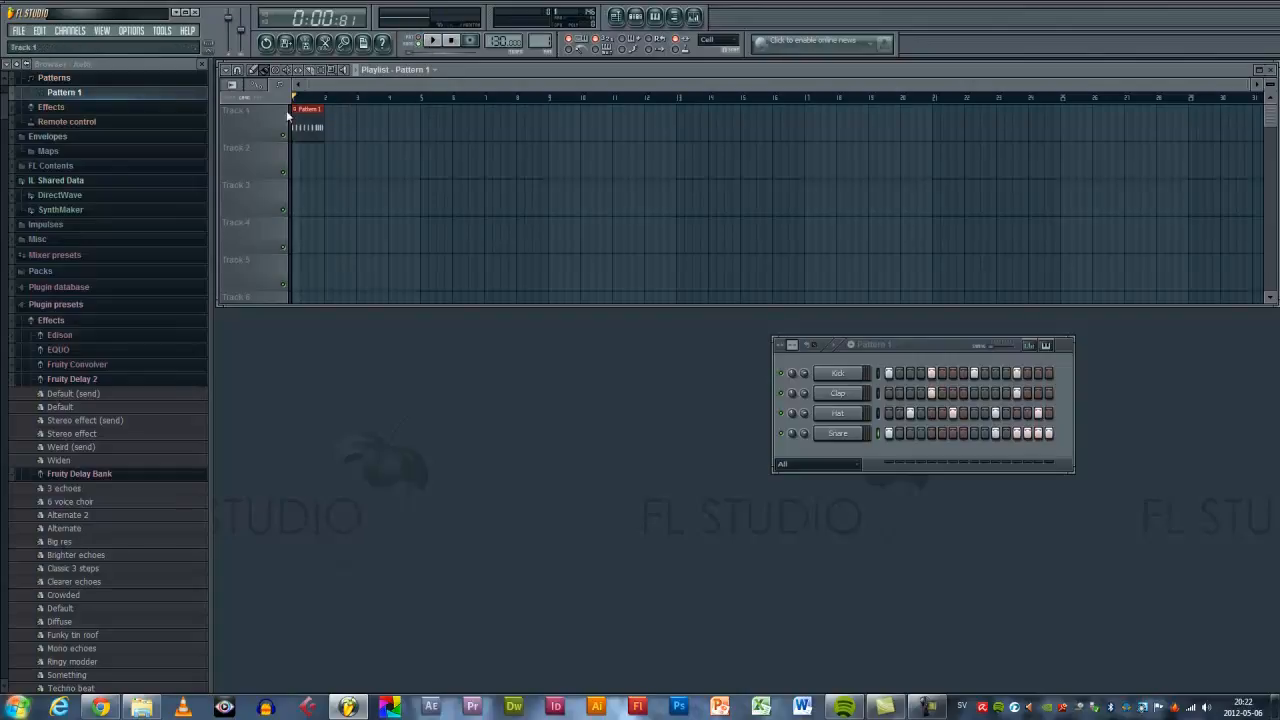
left_click(434, 42)
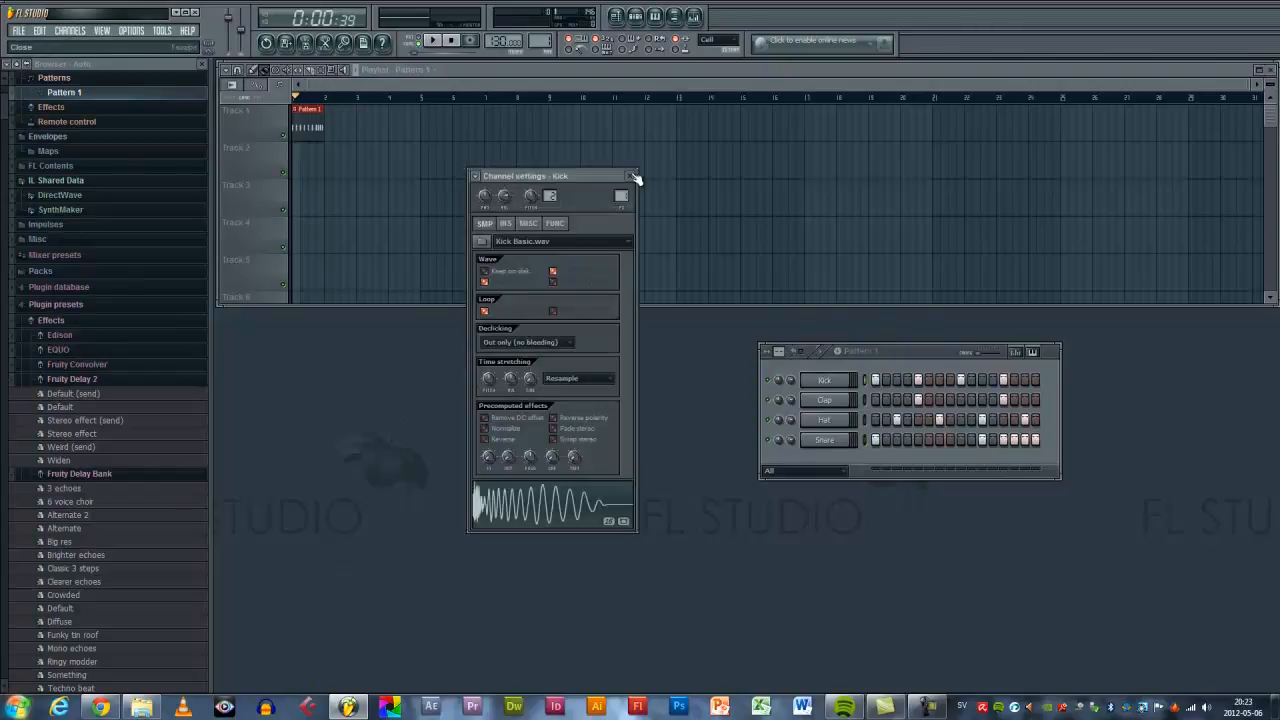
Close the Kick channel settings and send the Kick steps to the piano roll
left_click(637, 176)
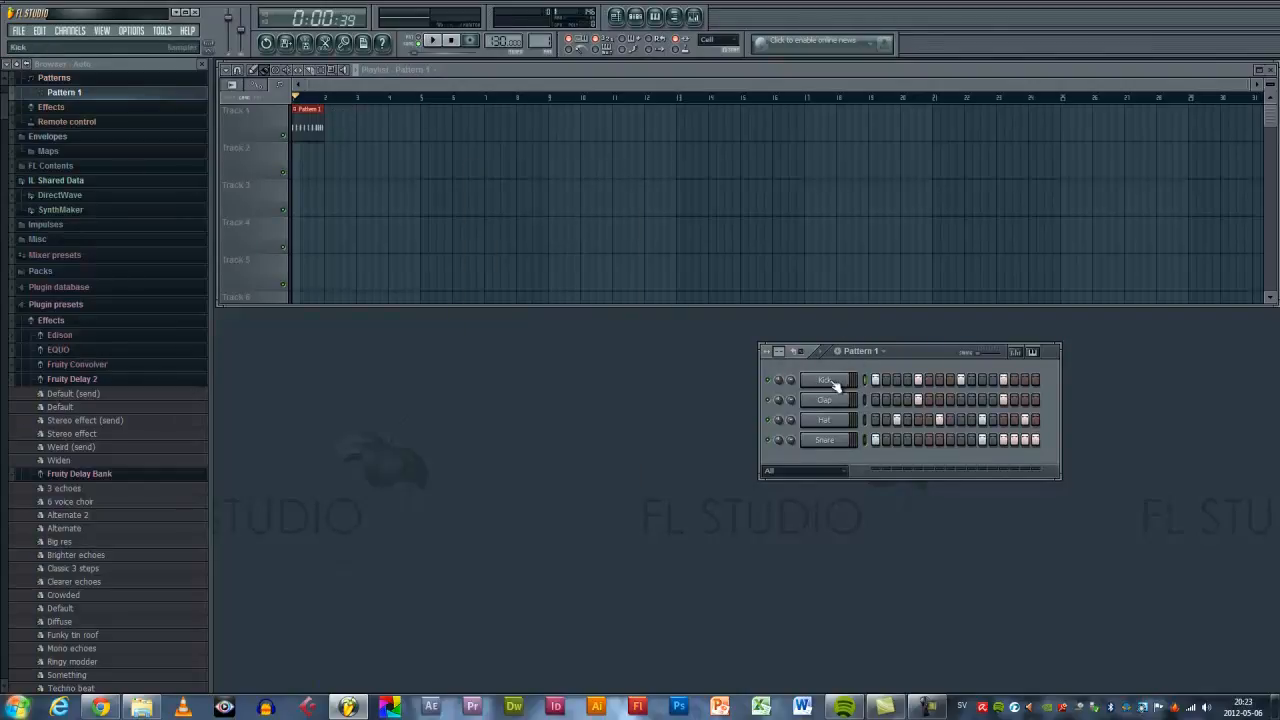
right_click(834, 386)
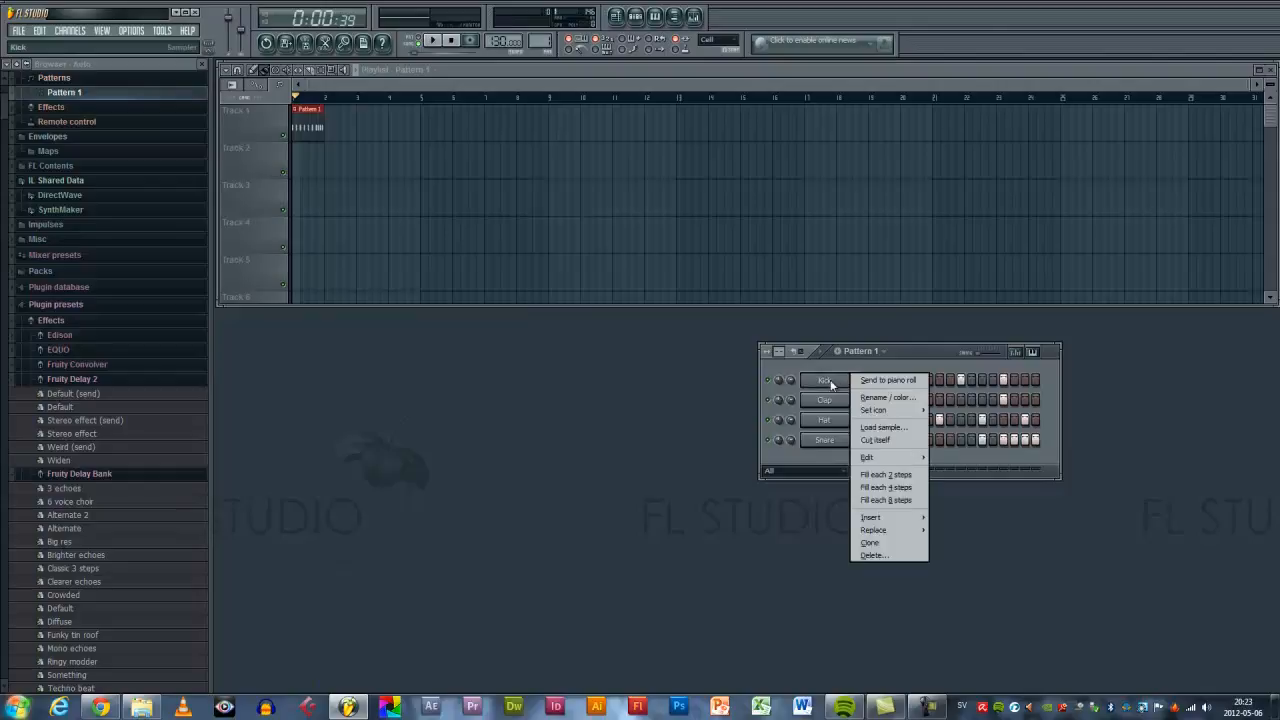
left_click(881, 379)
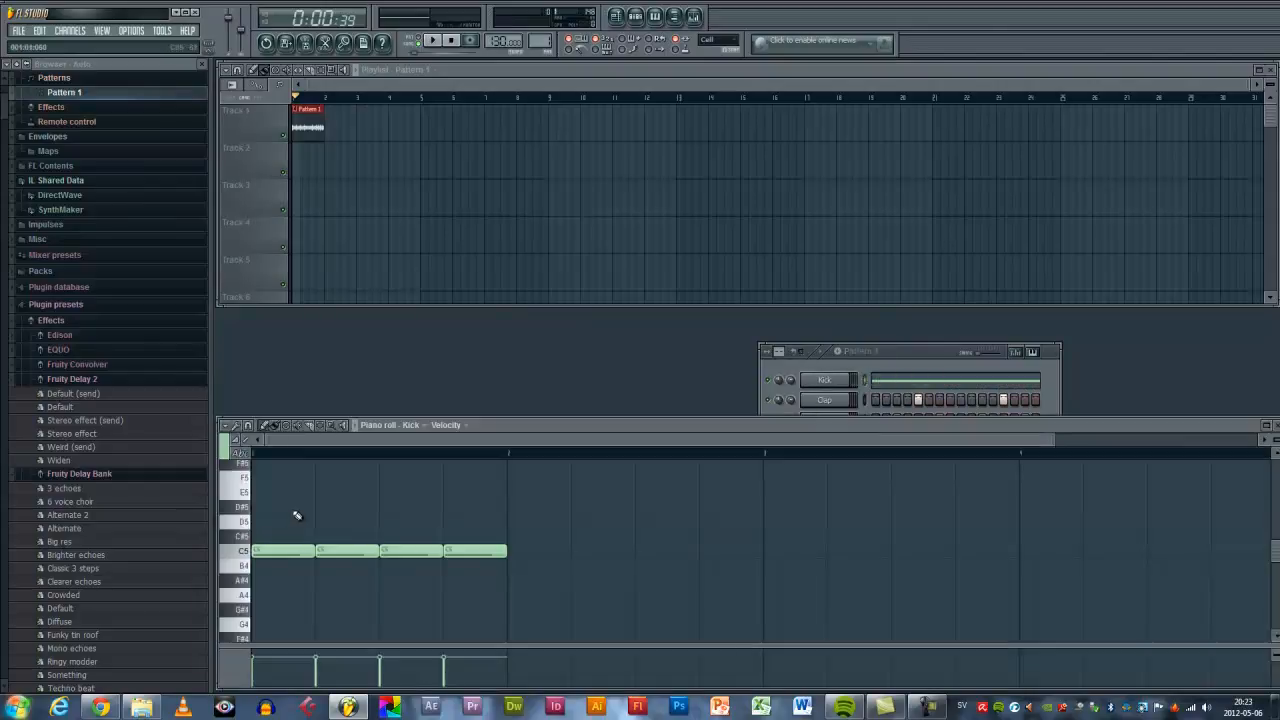
Place and delete a trial C5 kick note near bar 2, and set the piano roll snap to Line
scroll(465, 555, "down", 1)
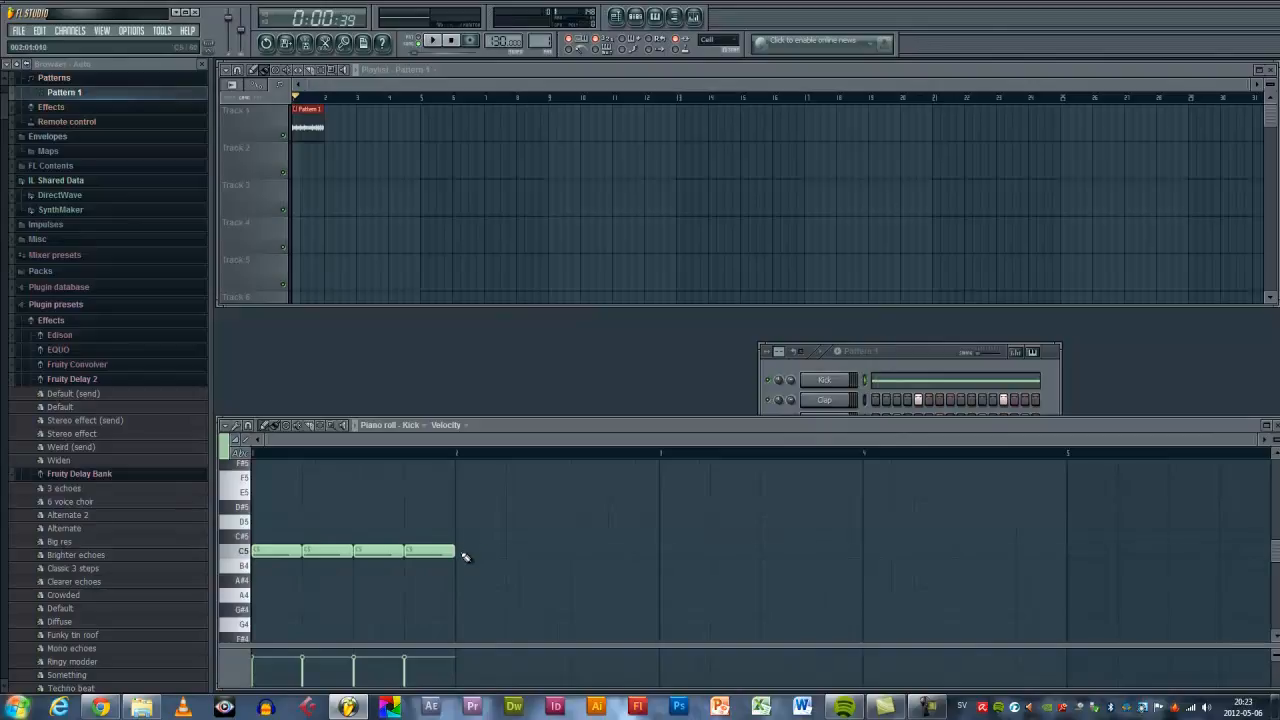
left_click(466, 553)
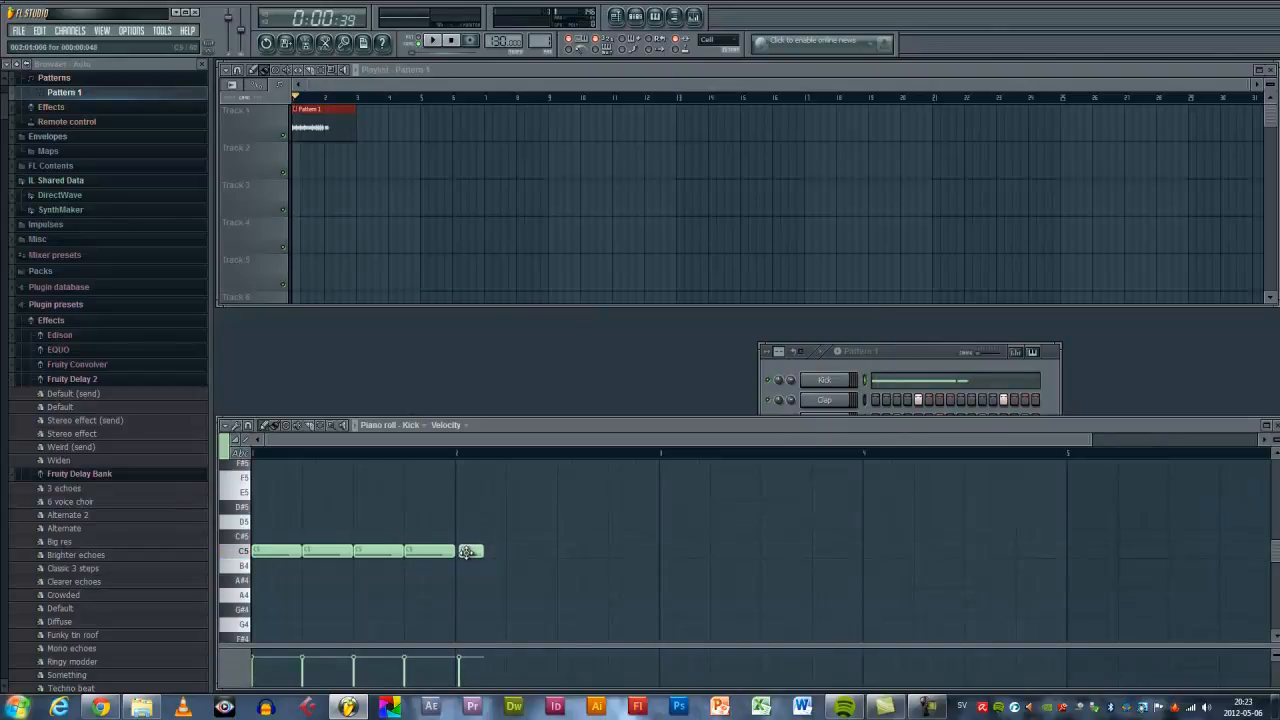
right_click(467, 553)
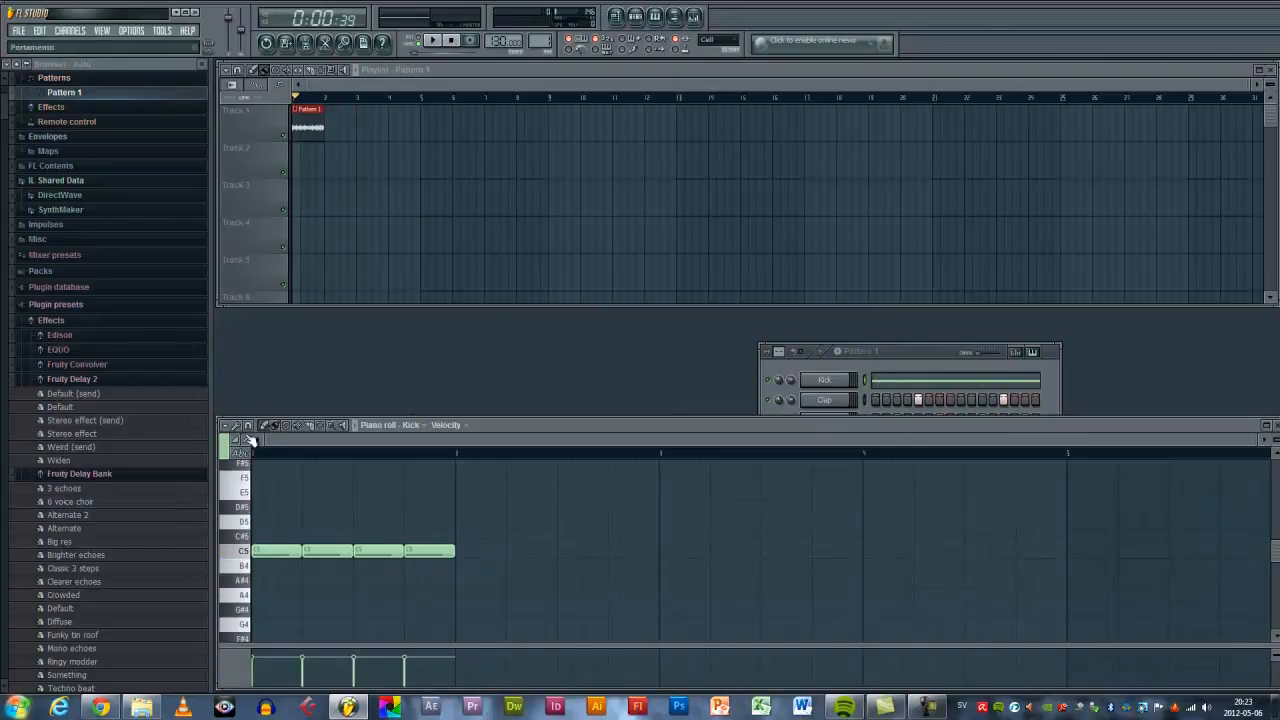
scroll(460, 453, "up", 2)
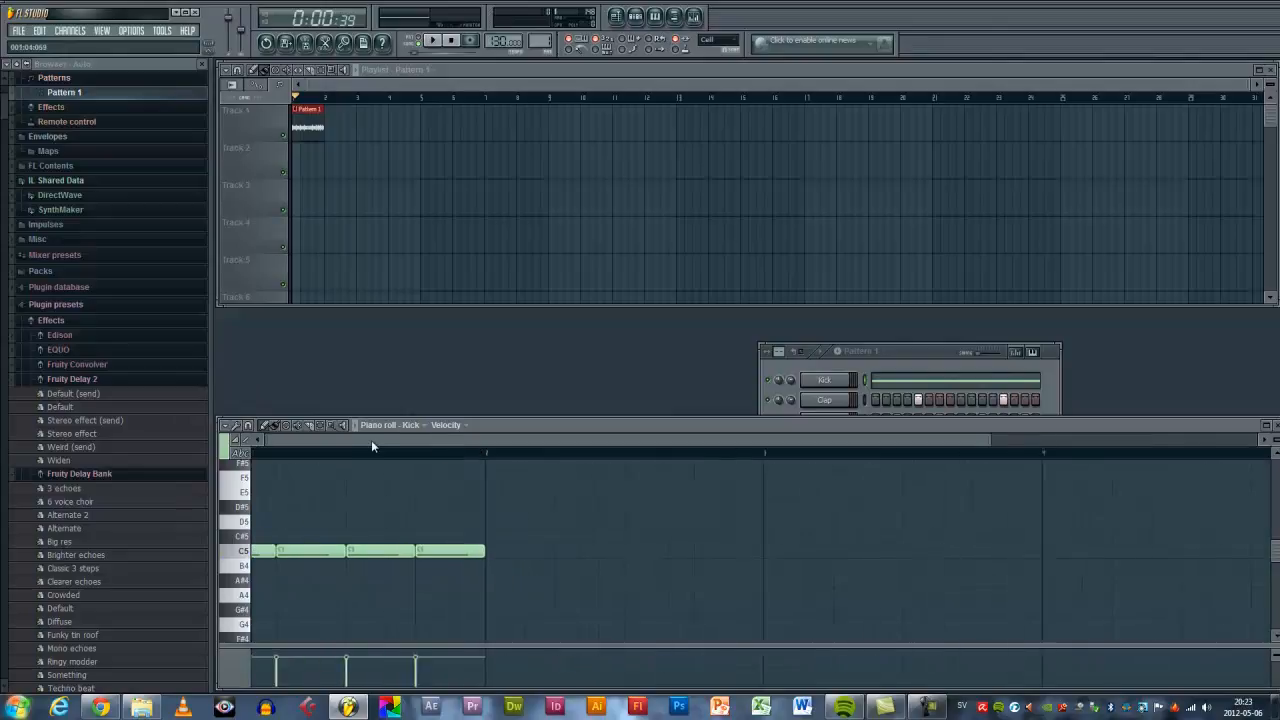
left_click(250, 426)
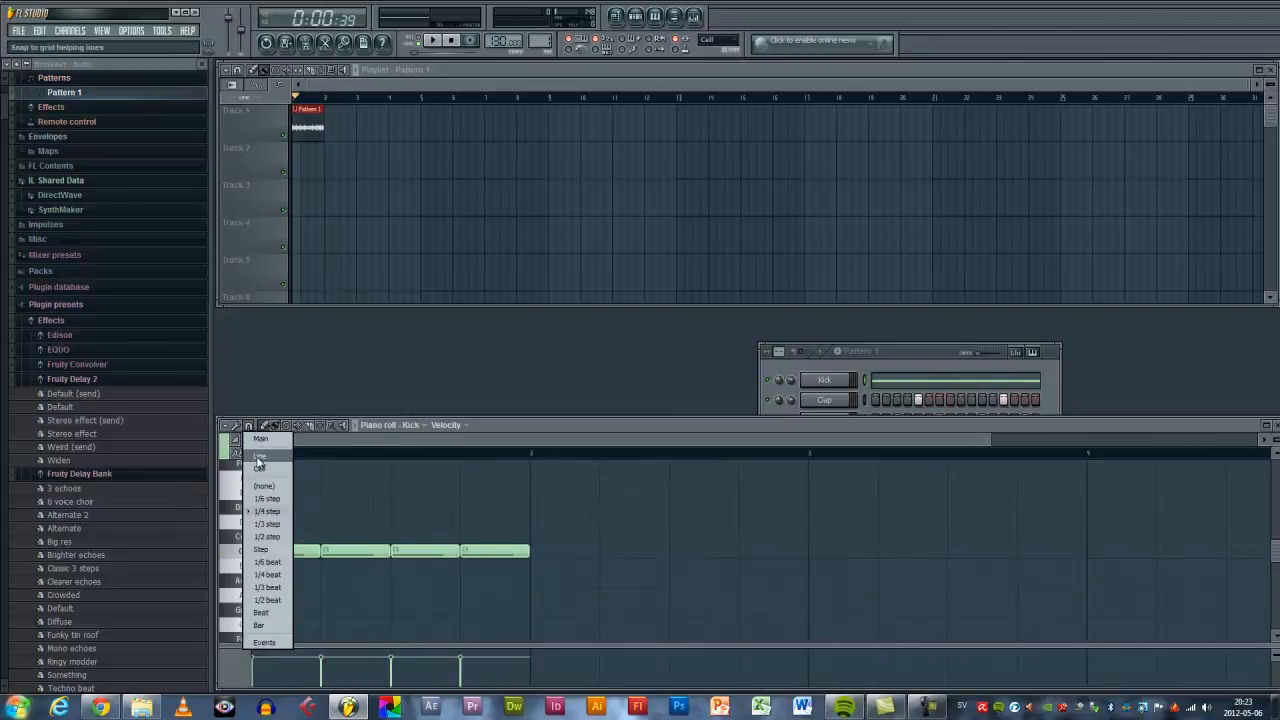
left_click(259, 460)
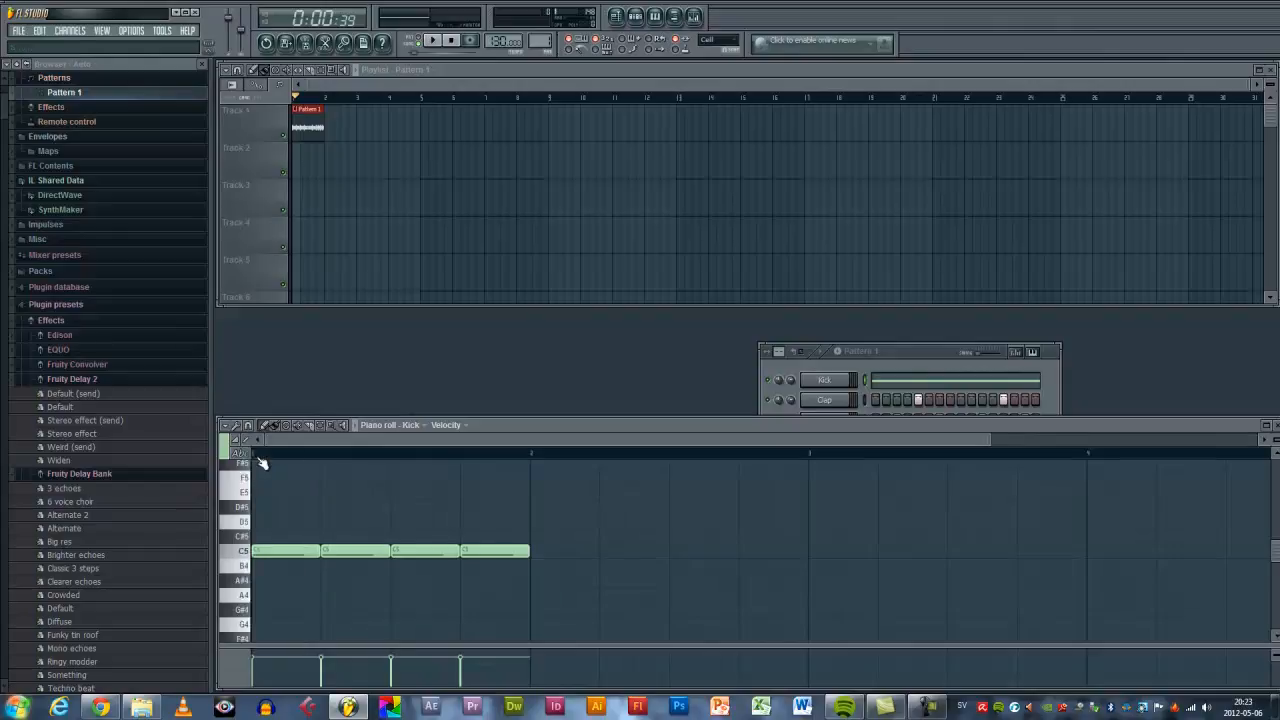
Add C5 kick notes on all four beats of bar 2 in the piano roll
left_click(544, 551)
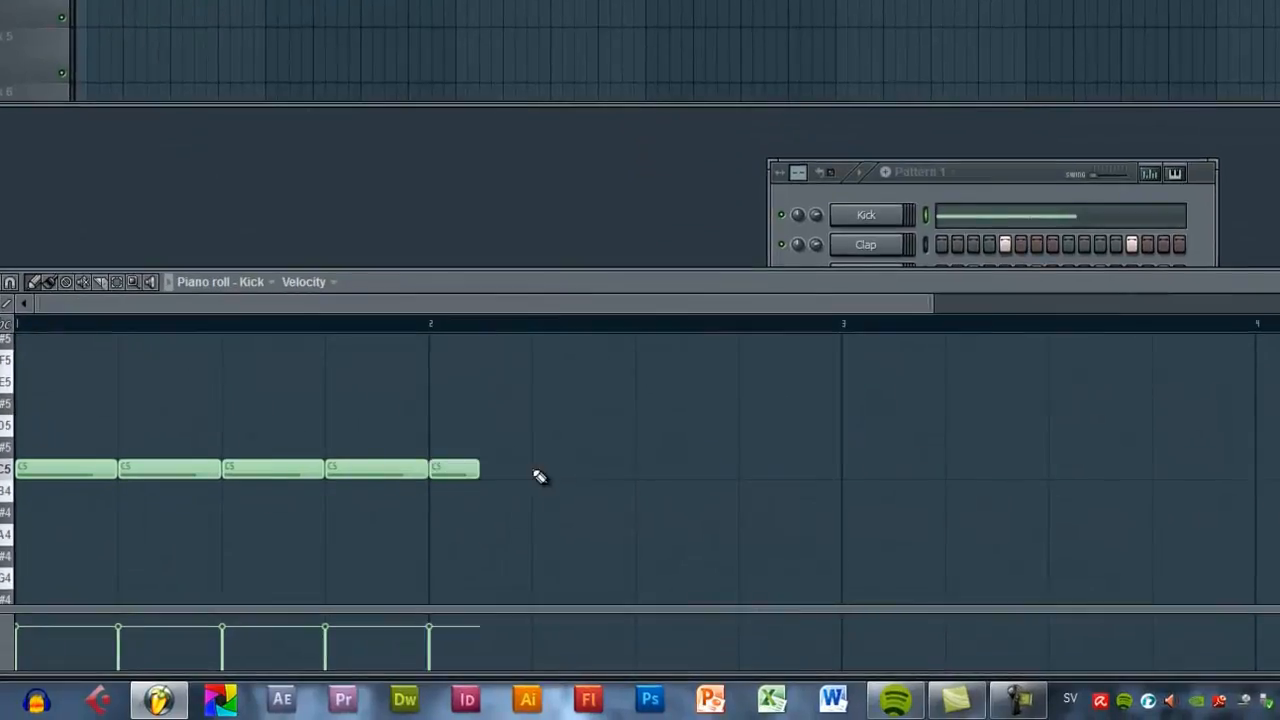
left_click(538, 470)
left_click(645, 472)
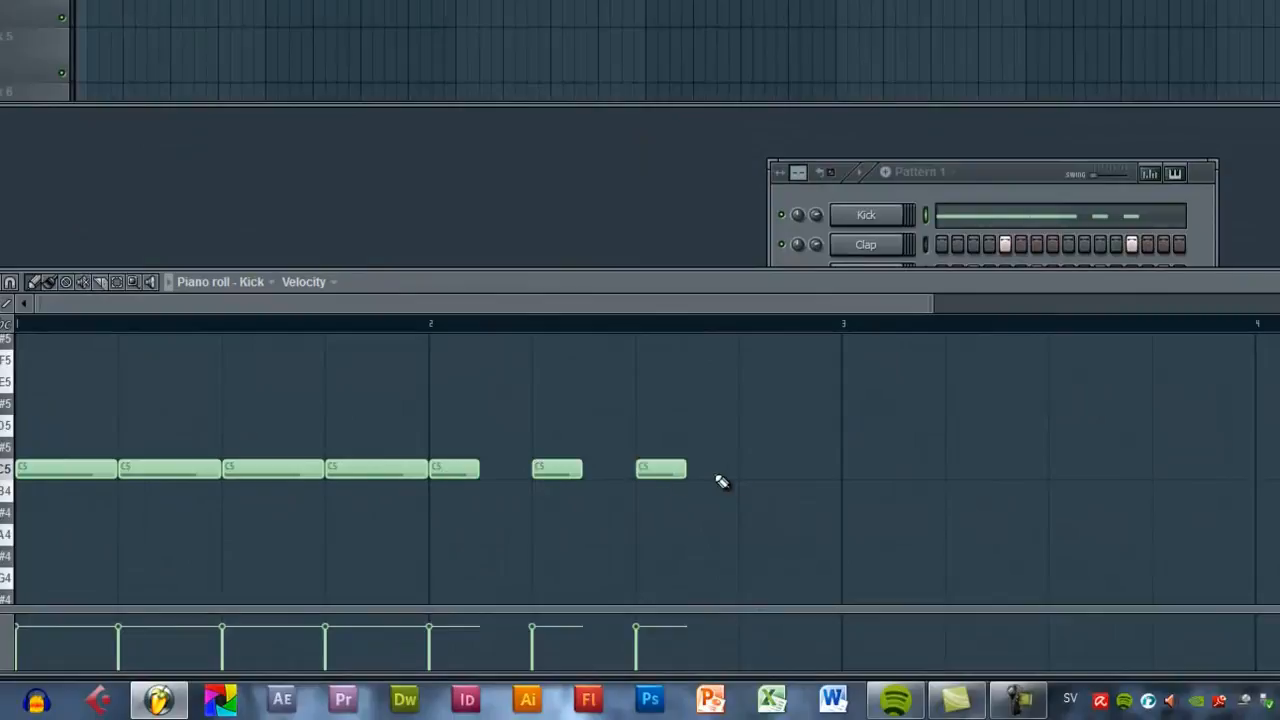
left_click(745, 470)
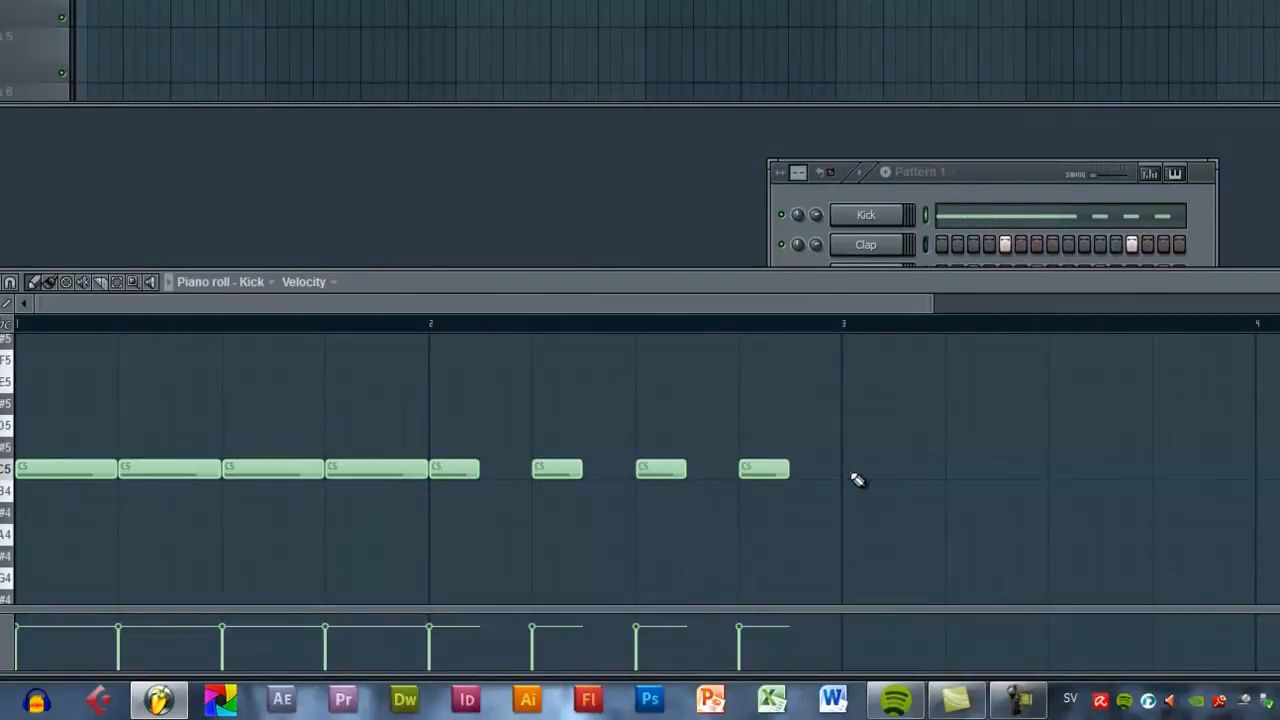
Add C5 kick notes on all four beats of bar 3 and play the result
left_click(852, 473)
left_click(958, 471)
left_click(1060, 473)
left_click(1155, 472)
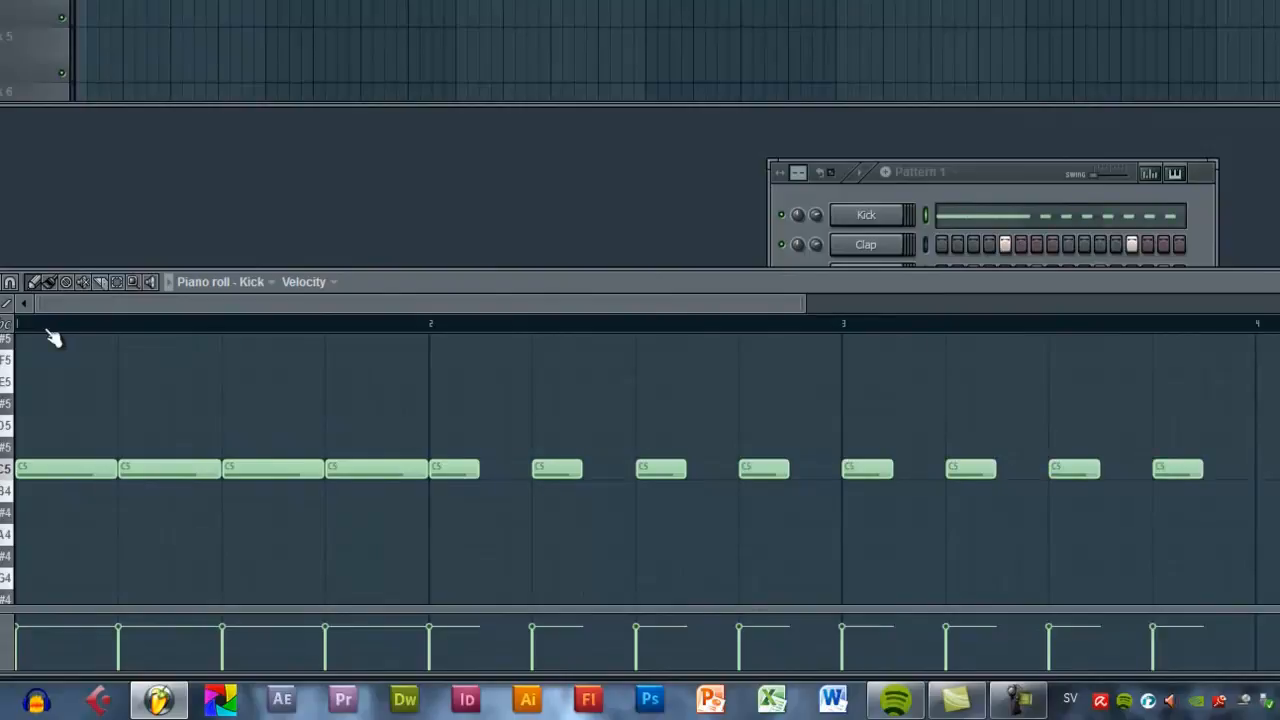
key("space")
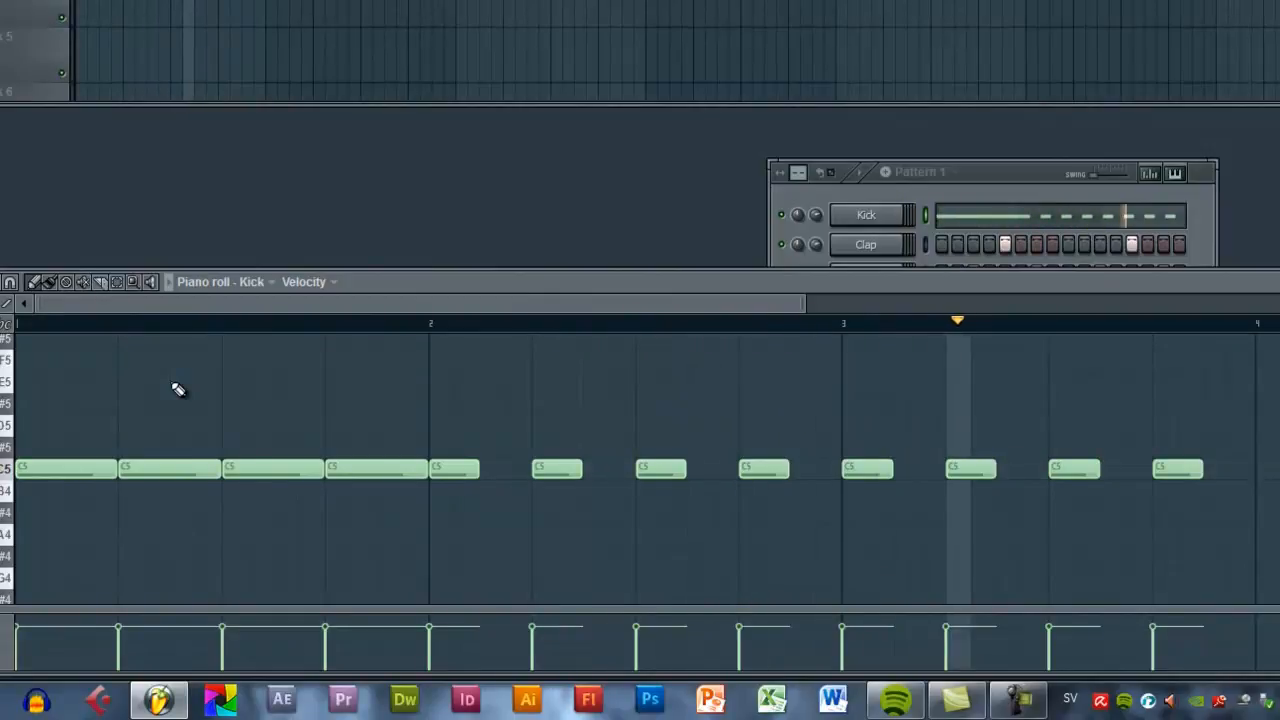
key("space")
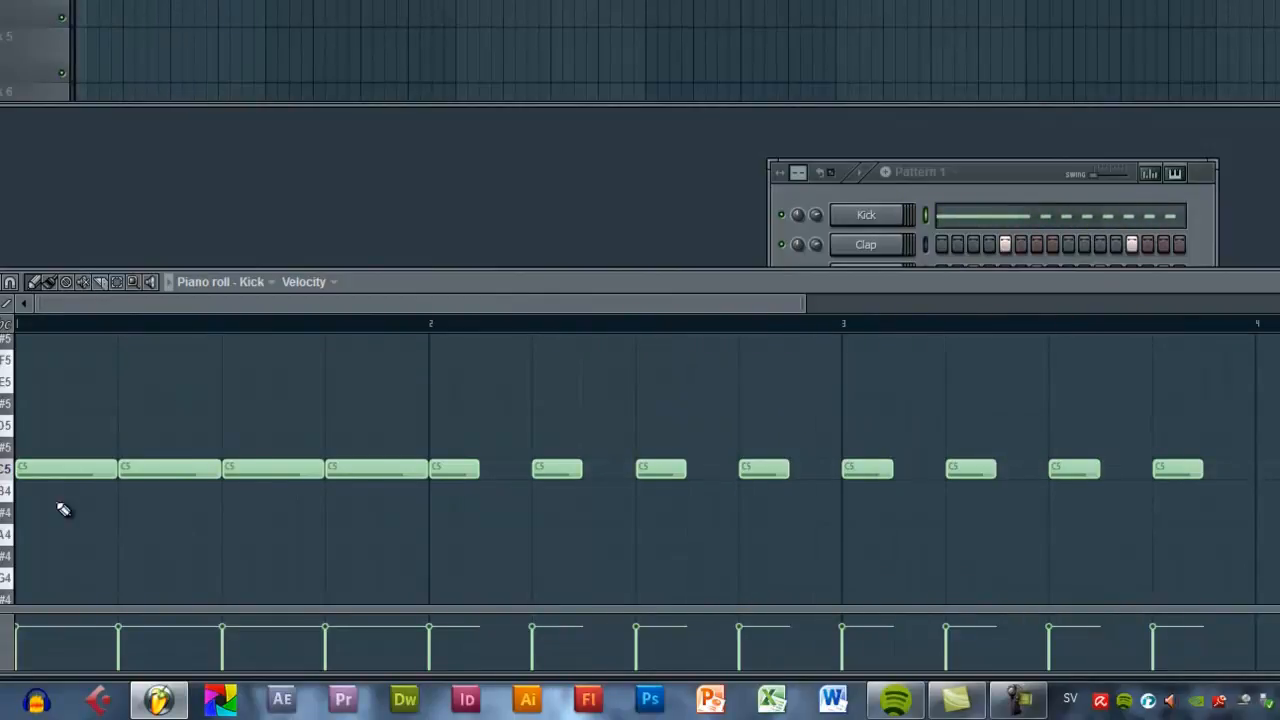
Delete the four kick notes in bar 3
right_click(1178, 469)
right_click(1075, 469)
right_click(970, 469)
right_click(867, 469)
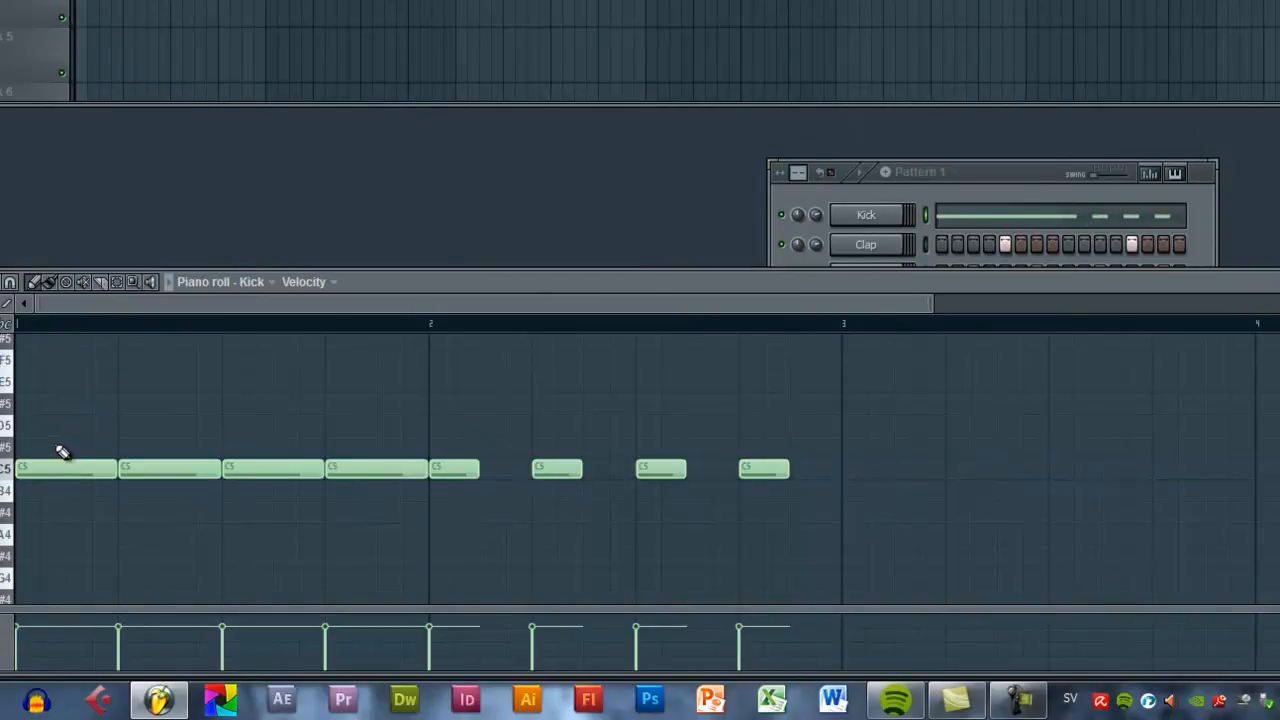
Shorten the four kick notes in bar 1 to the length of the bar 2 notes, and check the result in playback and the playlist
left_click_drag(80, 417, 372, 548)
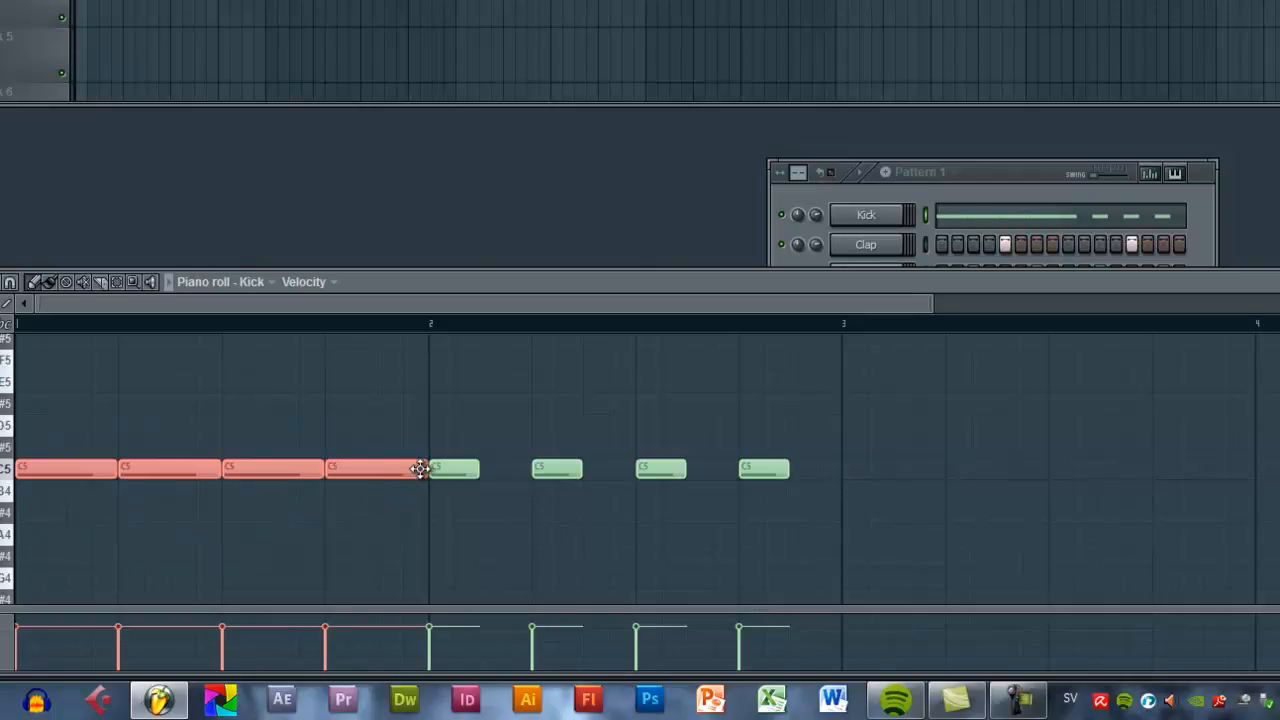
left_click_drag(429, 469, 379, 469)
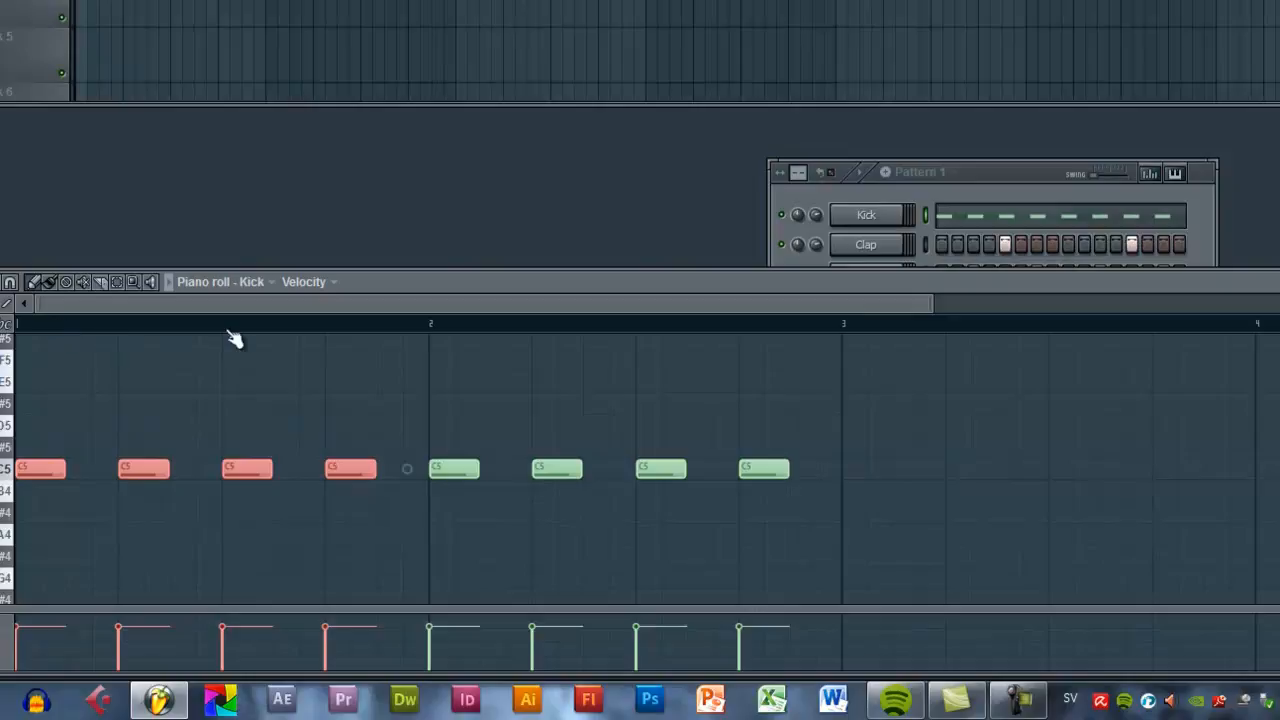
key("space")
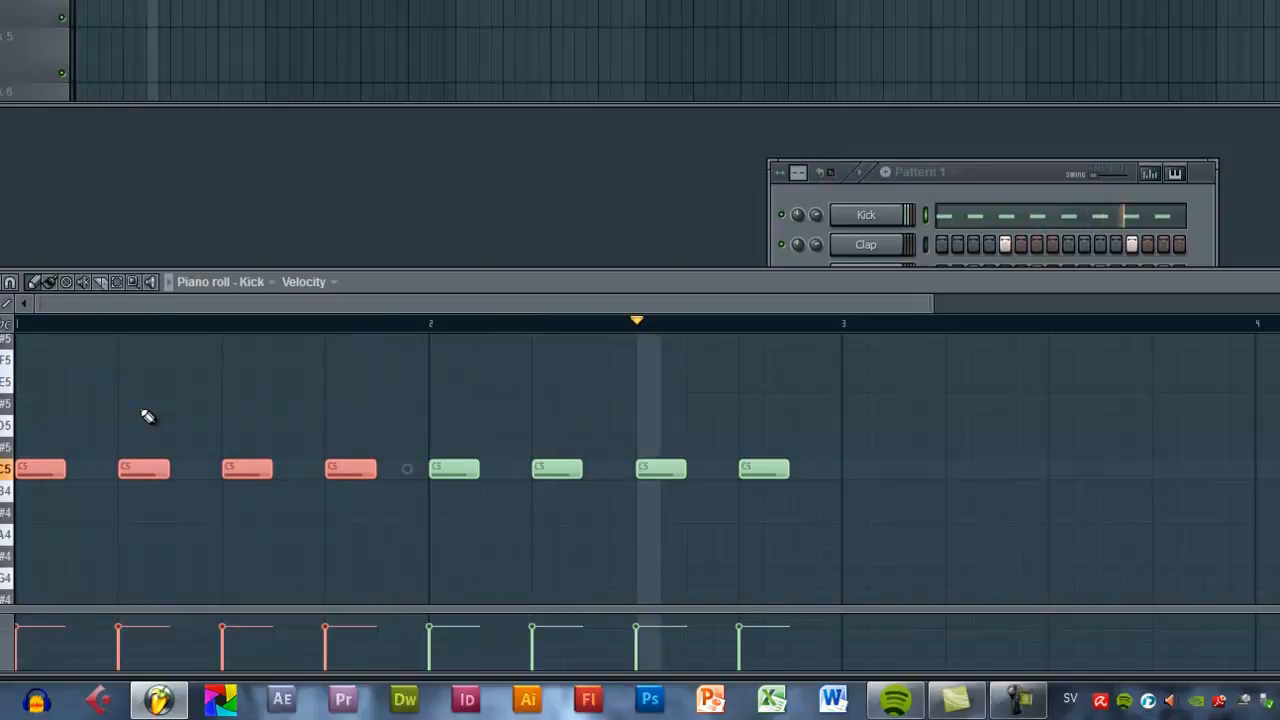
left_click(993, 176)
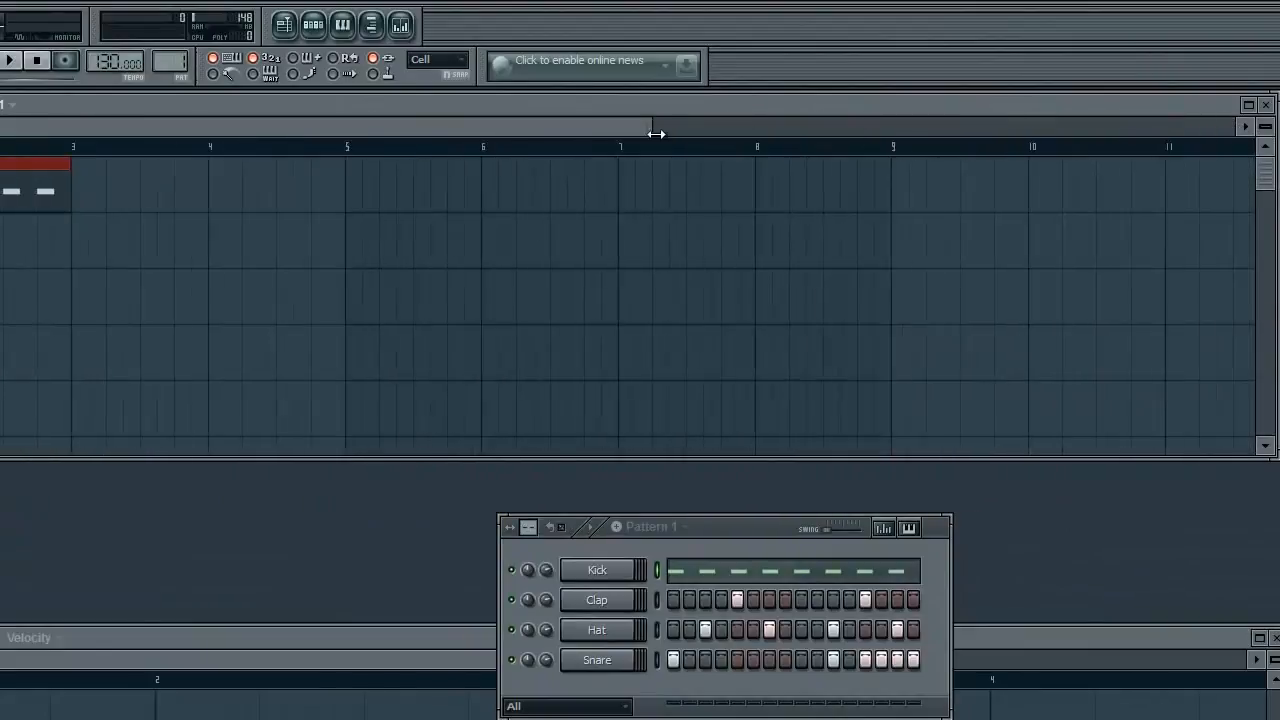
left_click_drag(656, 133, 167, 124)
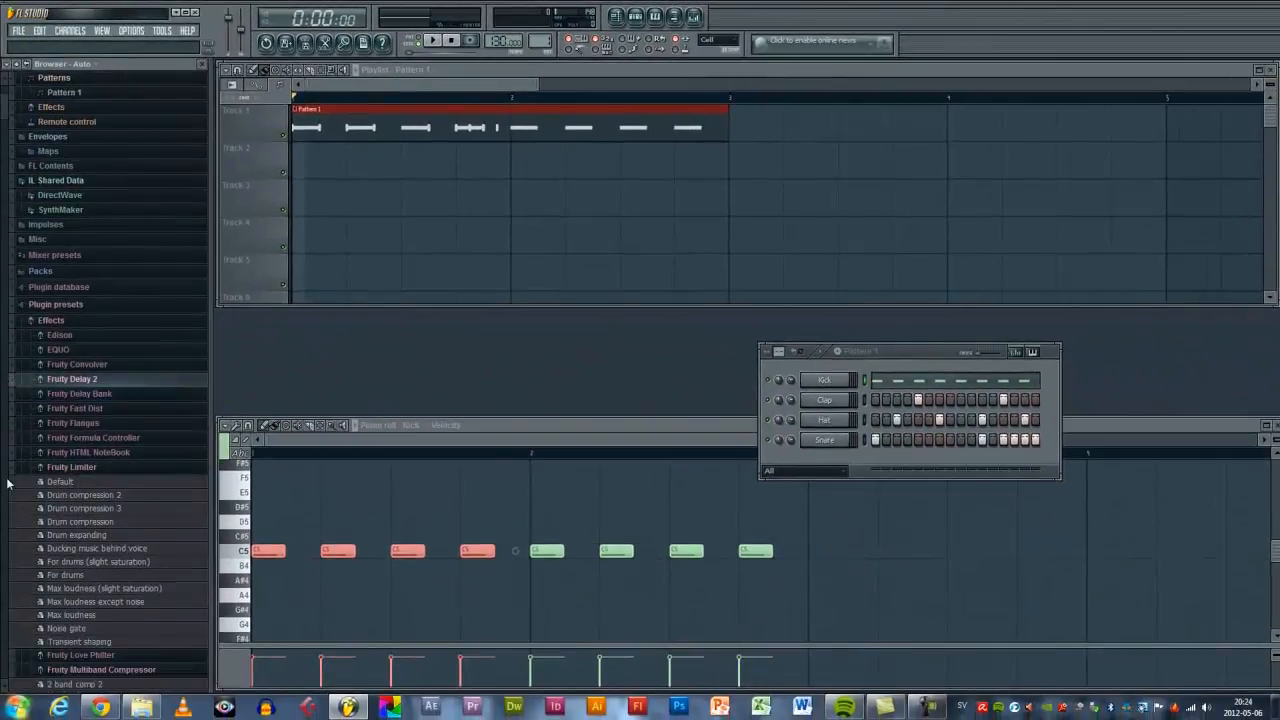
Collapse the Fruity Limiter and Fruity Multiband Compressor presets, open the Packs folder and look through its sample kits
left_click(9, 469)
left_click(13, 498)
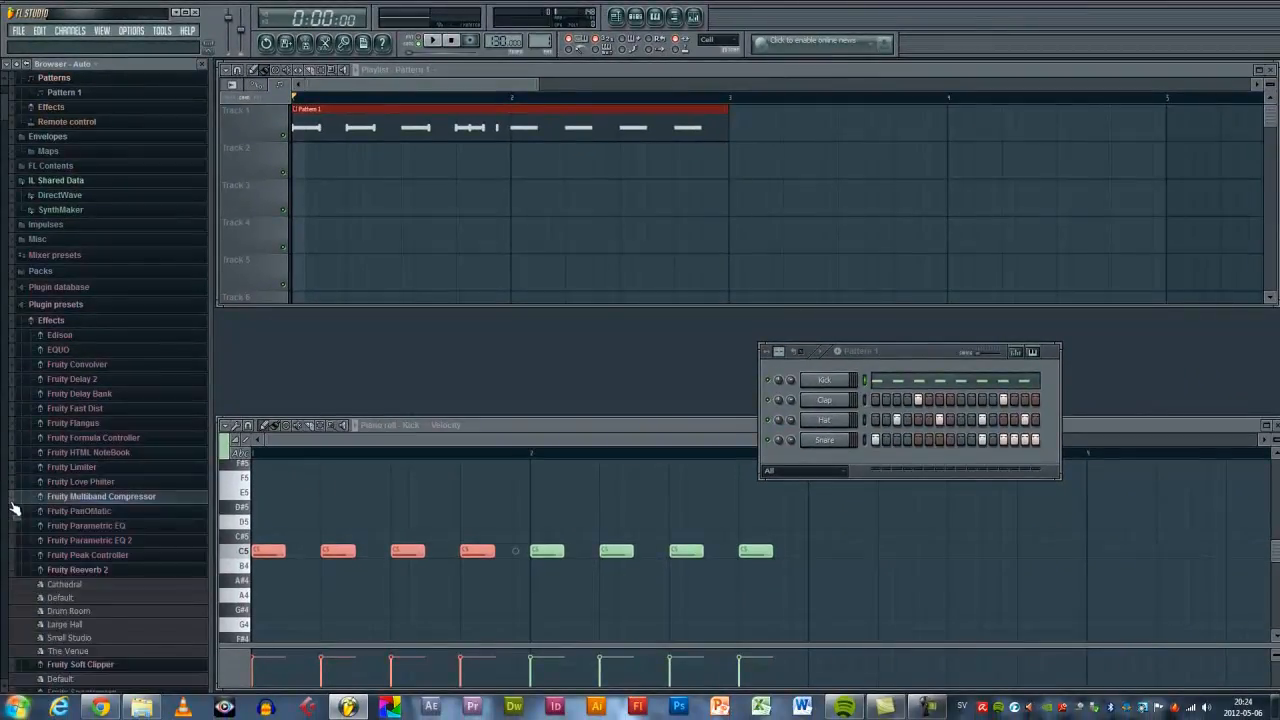
left_click_drag(909, 356, 921, 340)
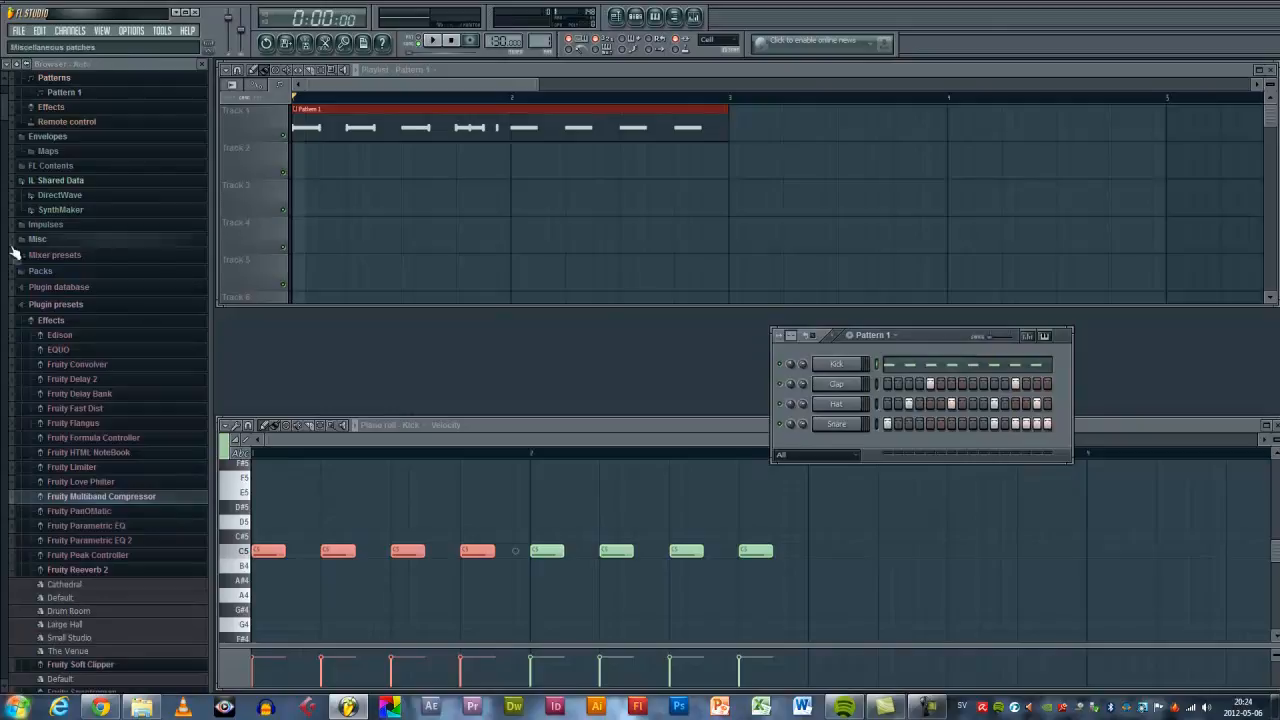
left_click(38, 273)
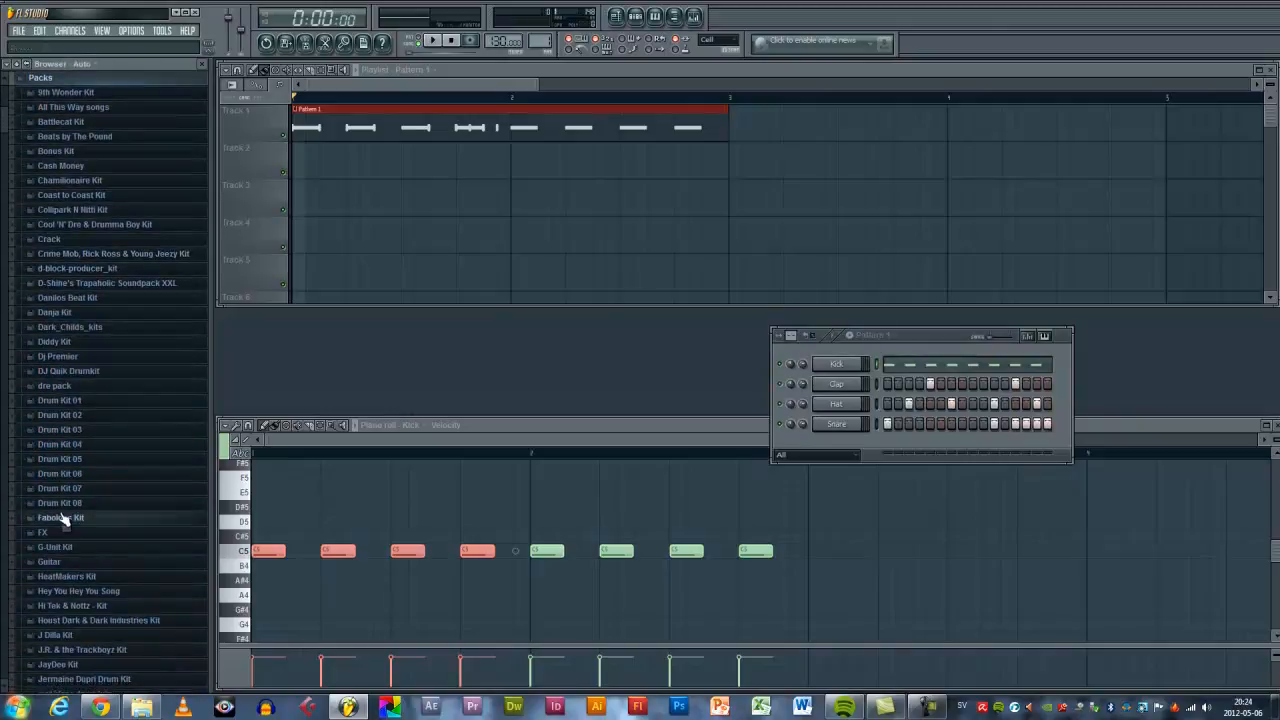
scroll(85, 466, "down", 5)
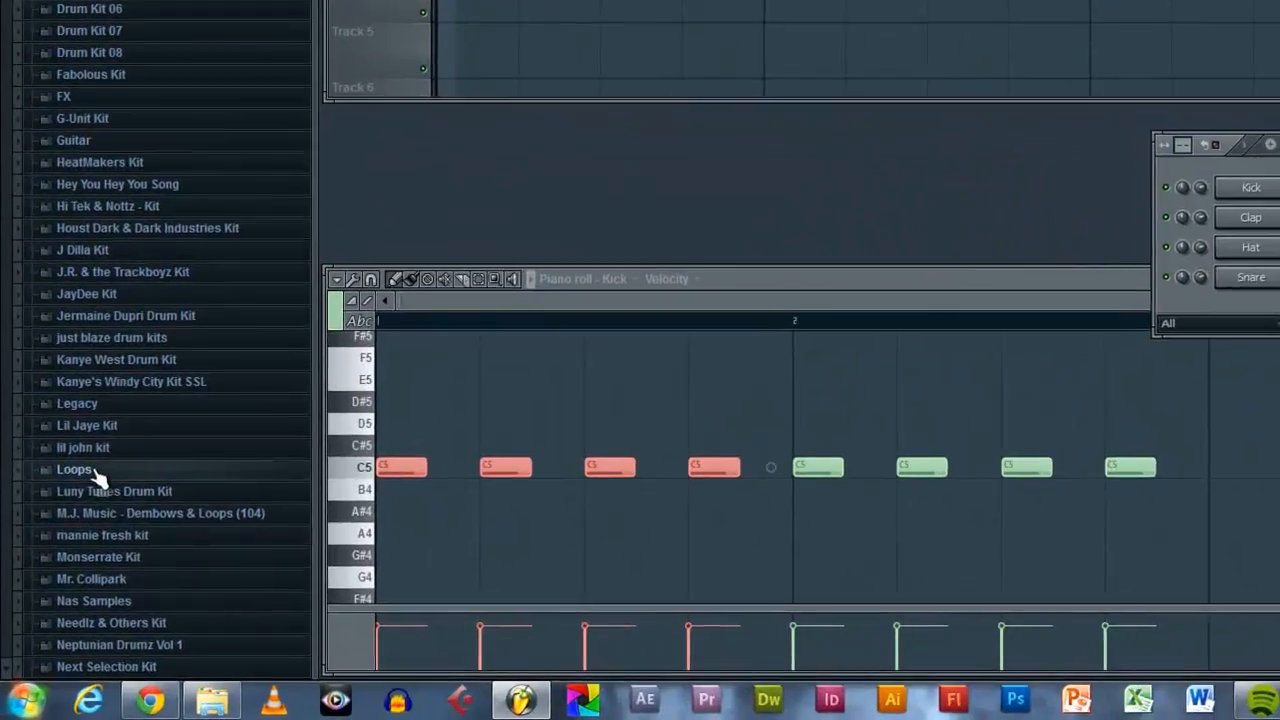
Add the CB_Clap sample from the Legacy pack's Club folder as a new channel below Snare and audition it
left_click(60, 553)
left_click(80, 187)
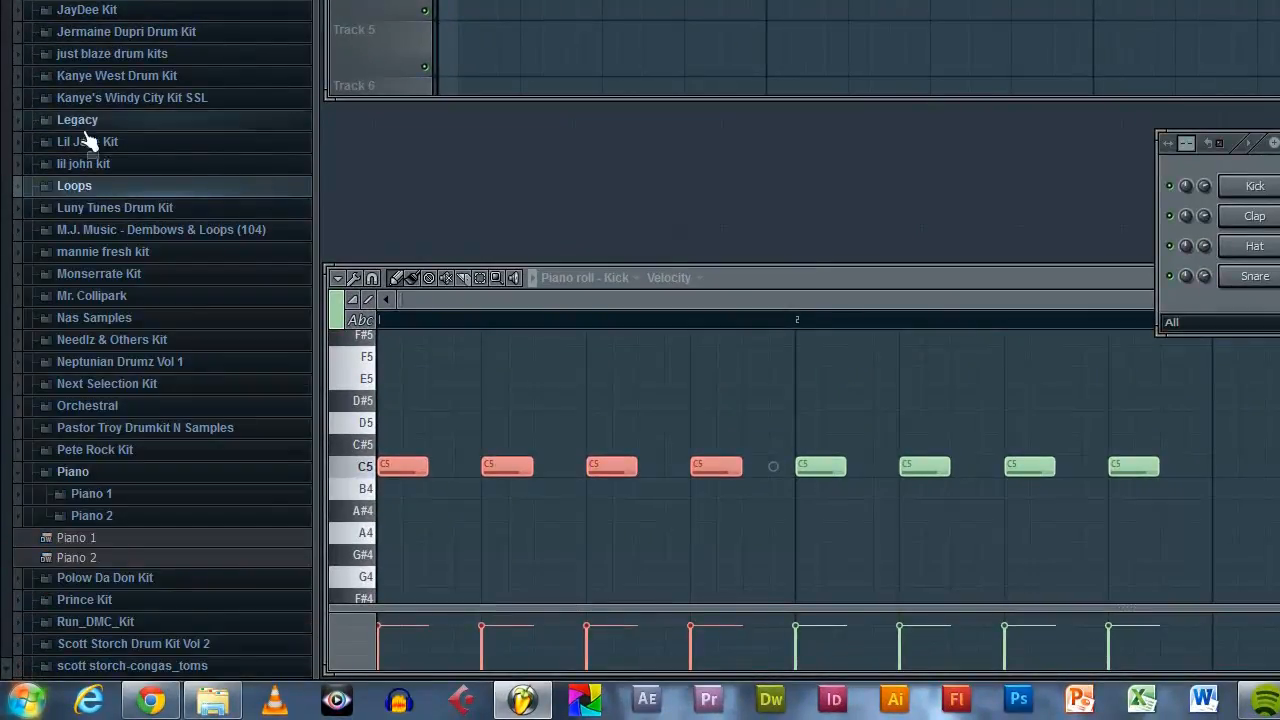
left_click(82, 121)
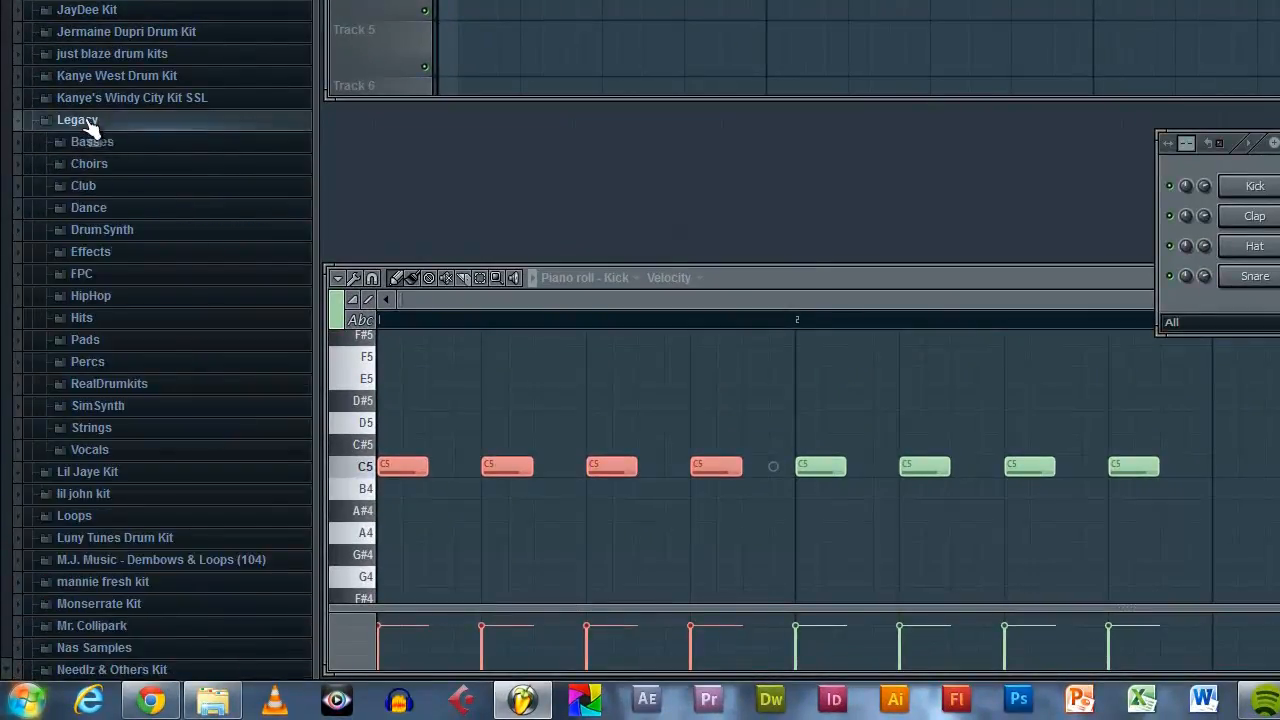
left_click(118, 190)
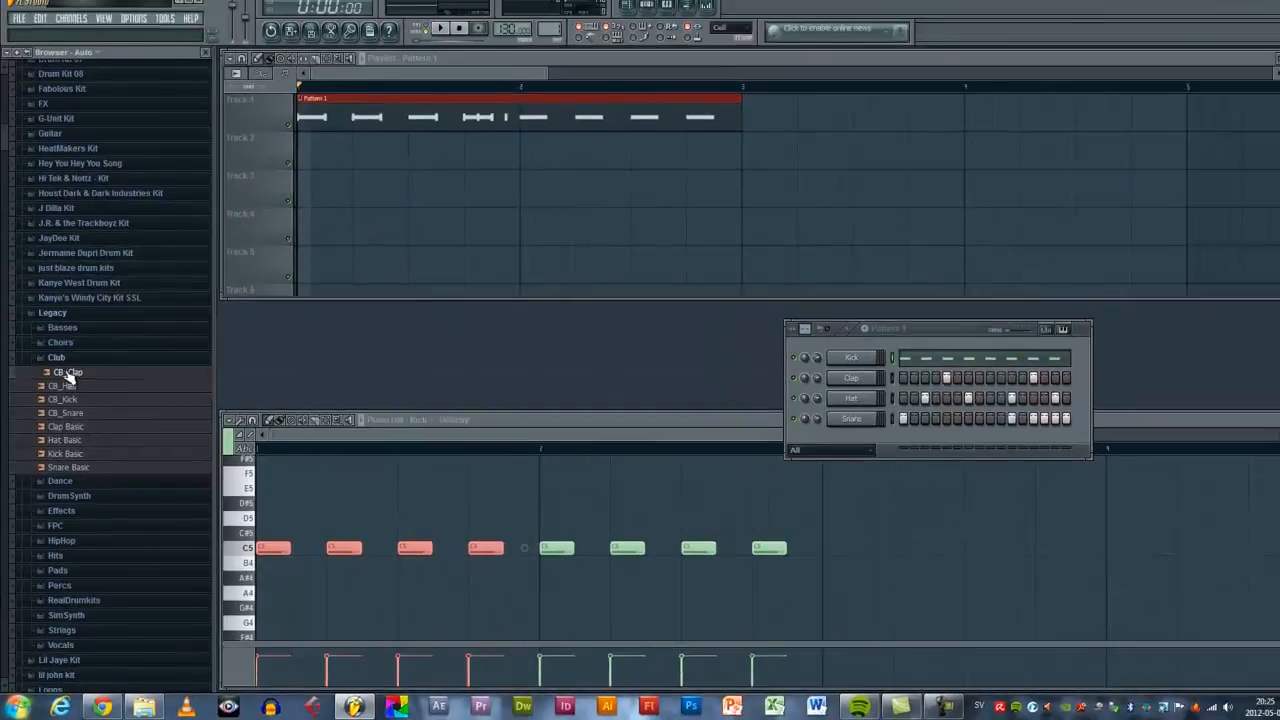
left_click_drag(70, 376, 852, 452)
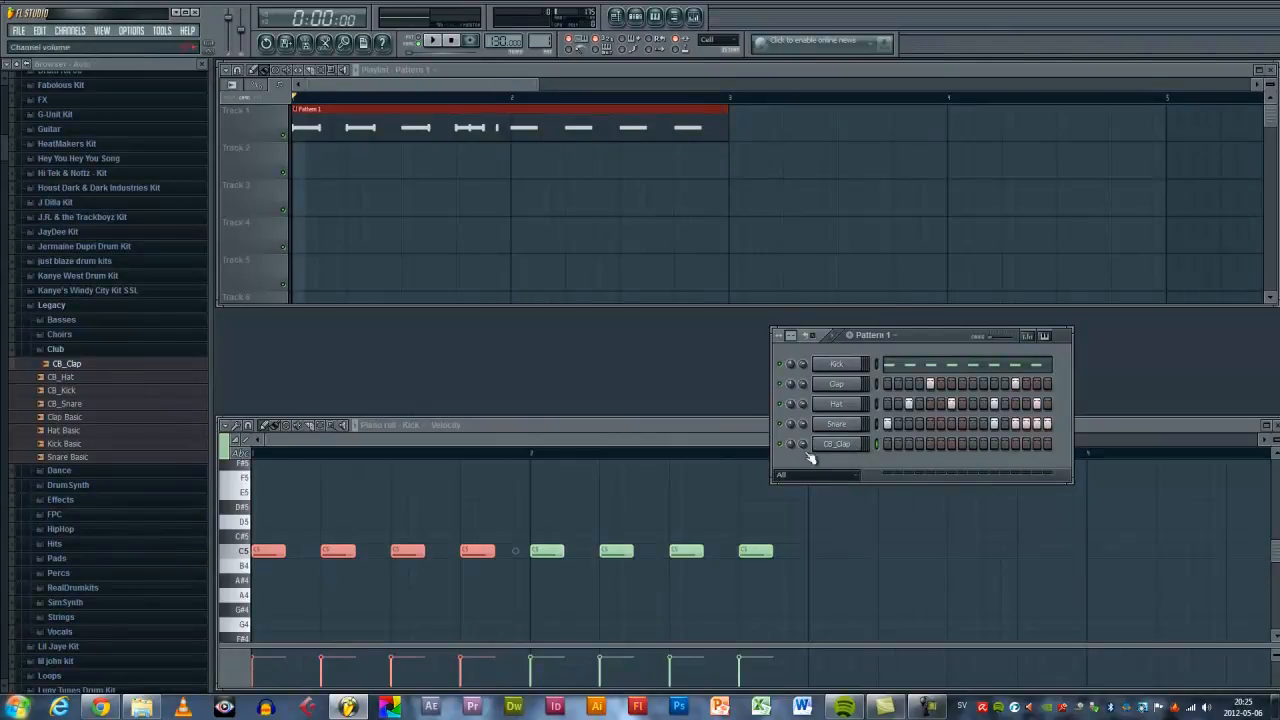
left_click(844, 449)
left_click(845, 451)
left_click(845, 451)
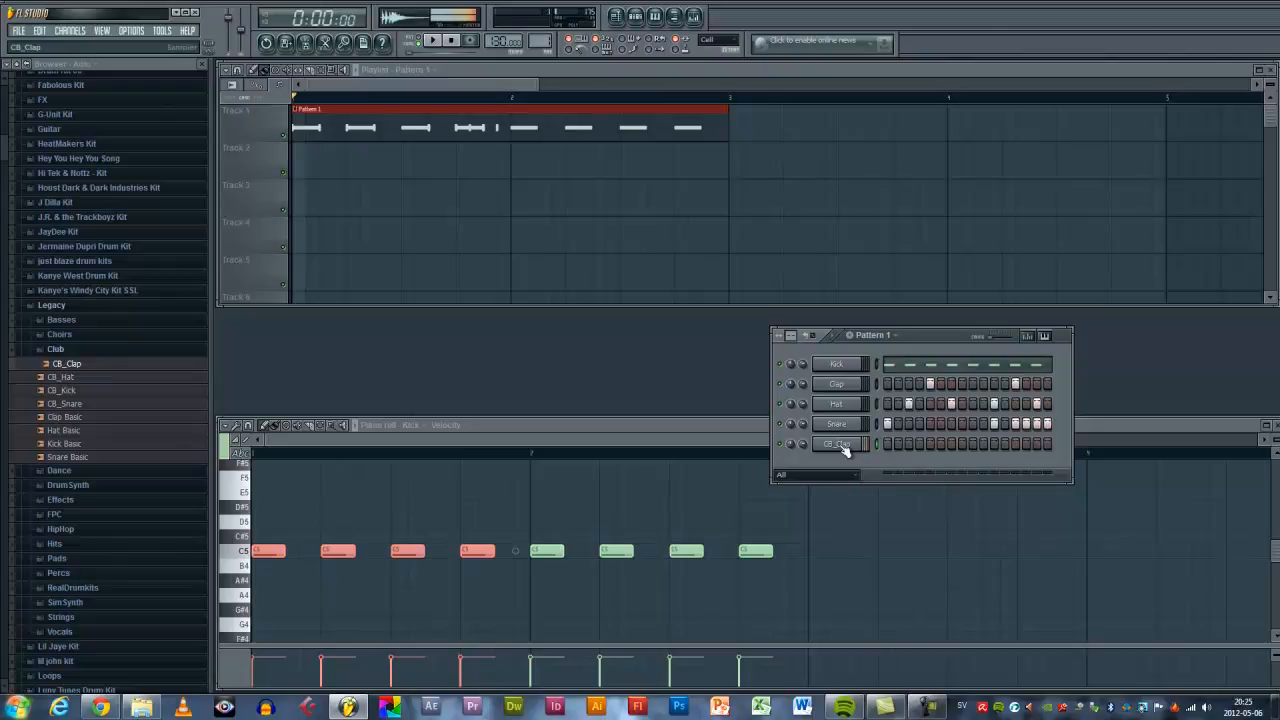
Program CB_Clap hits on steps 5 and 13, mute the original Clap channel, and play the pattern
left_click(930, 384)
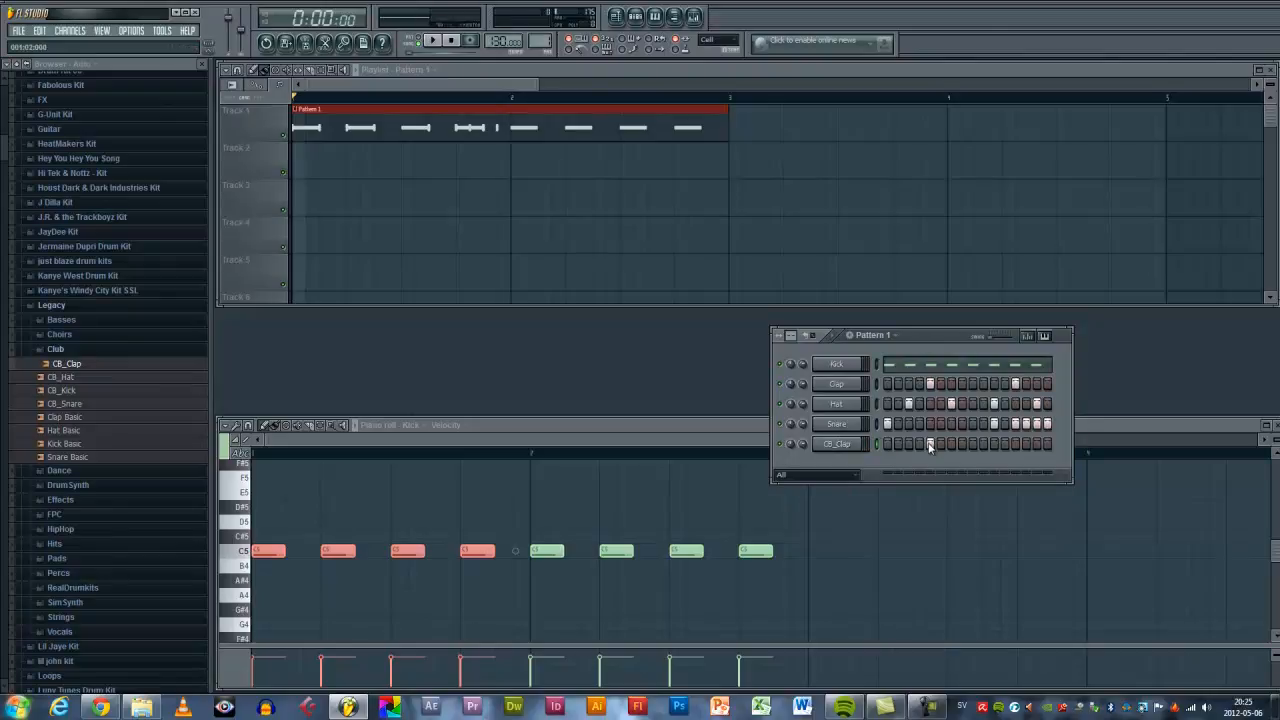
left_click(930, 384)
key("space")
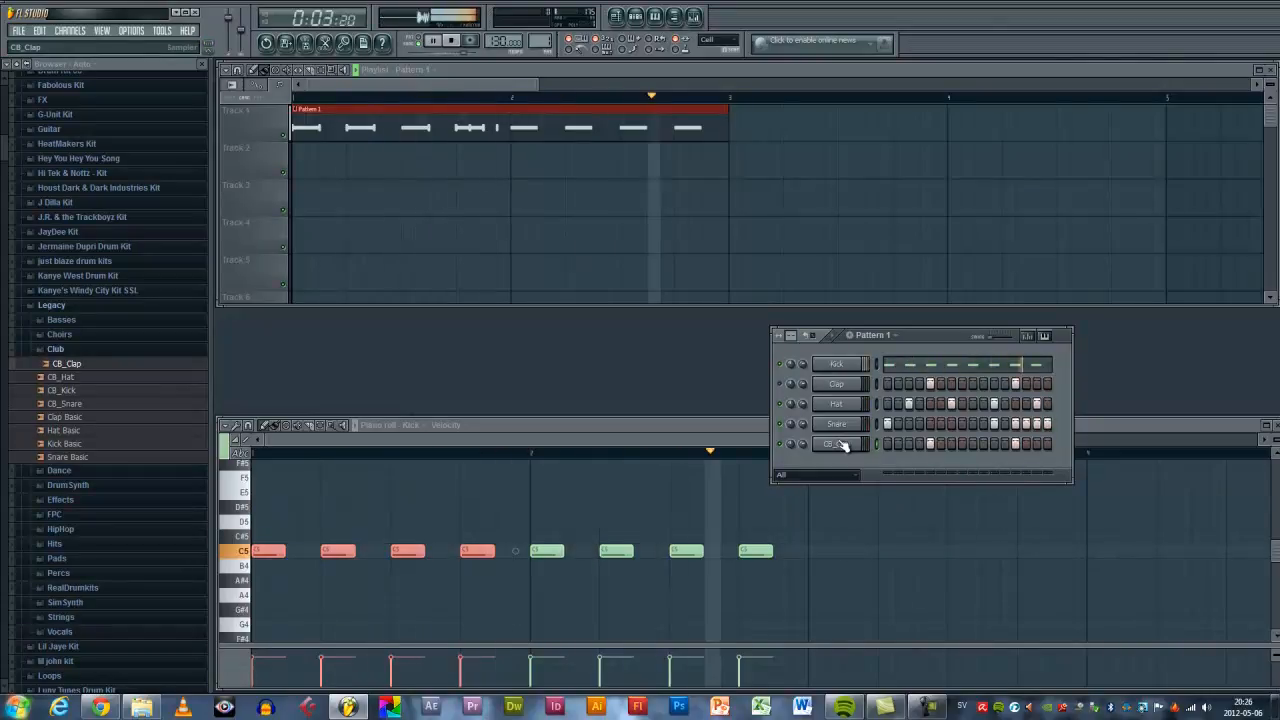
key("space")
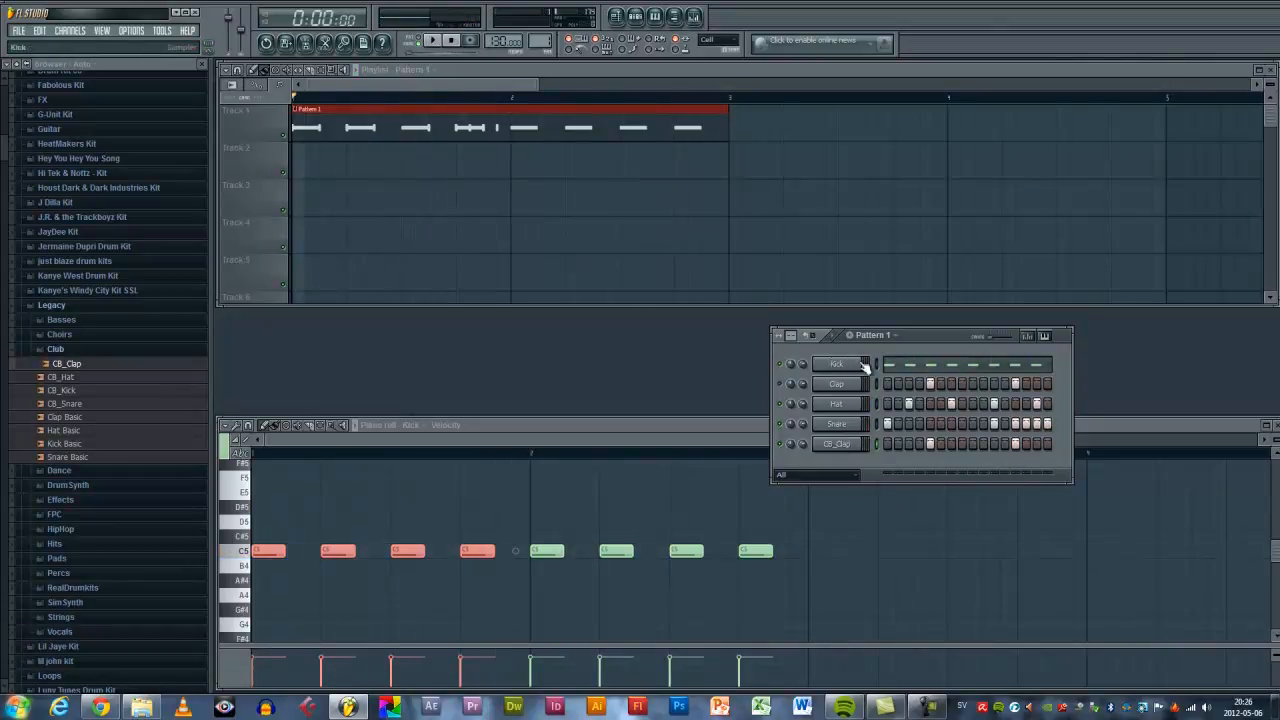
Add CB_Kick from the Club folder as a channel below CB_Clap, try out its first step, and mute the channel
scroll(50, 395, "down", 1)
left_click(40, 352)
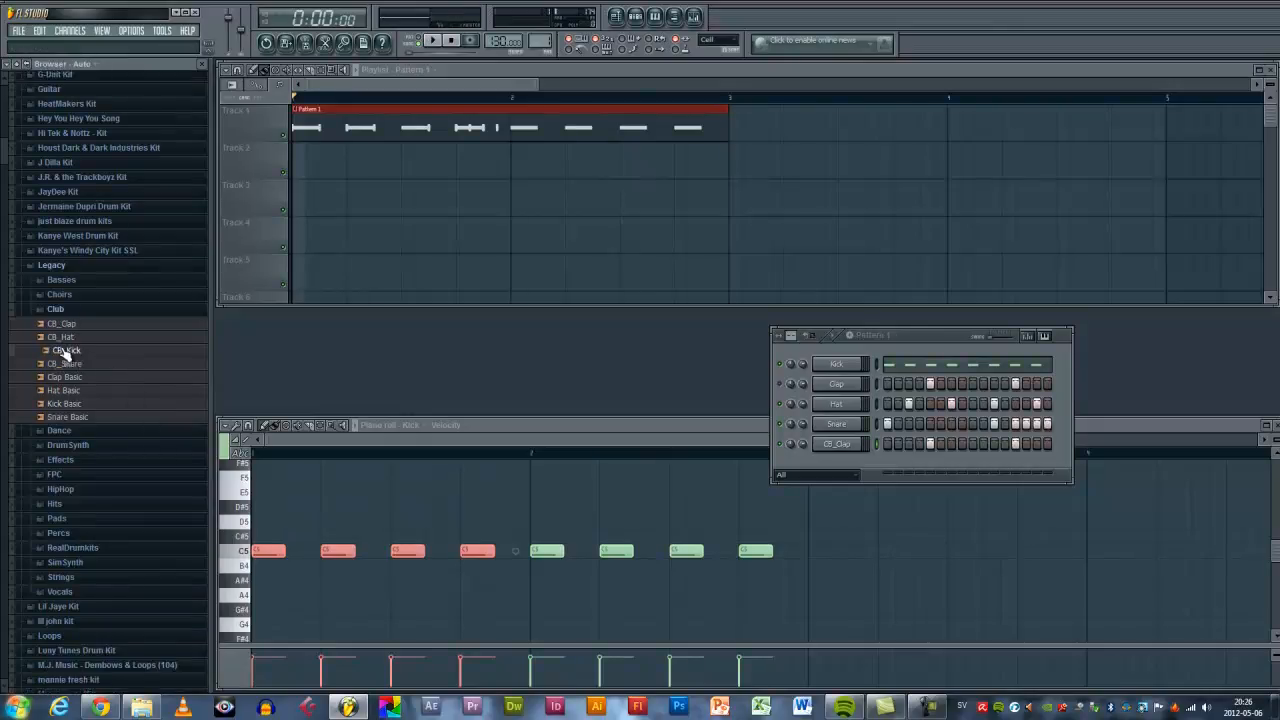
left_click_drag(68, 352, 844, 466)
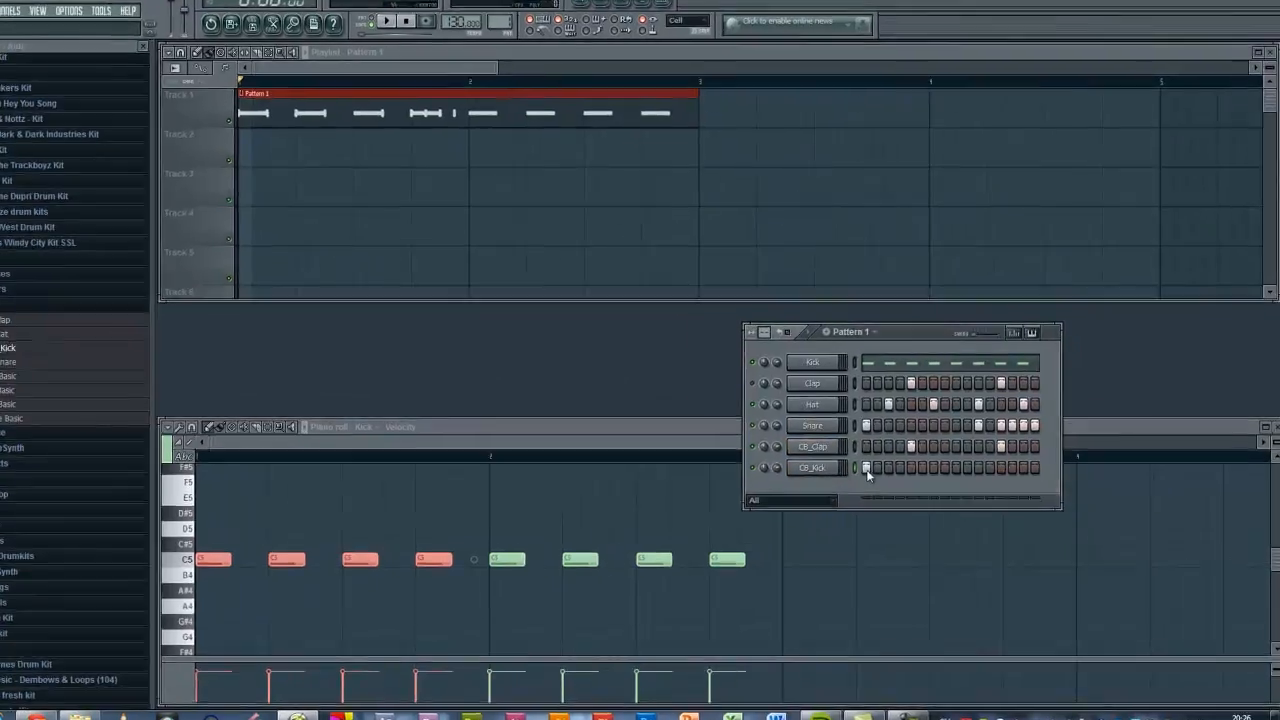
left_click(889, 464)
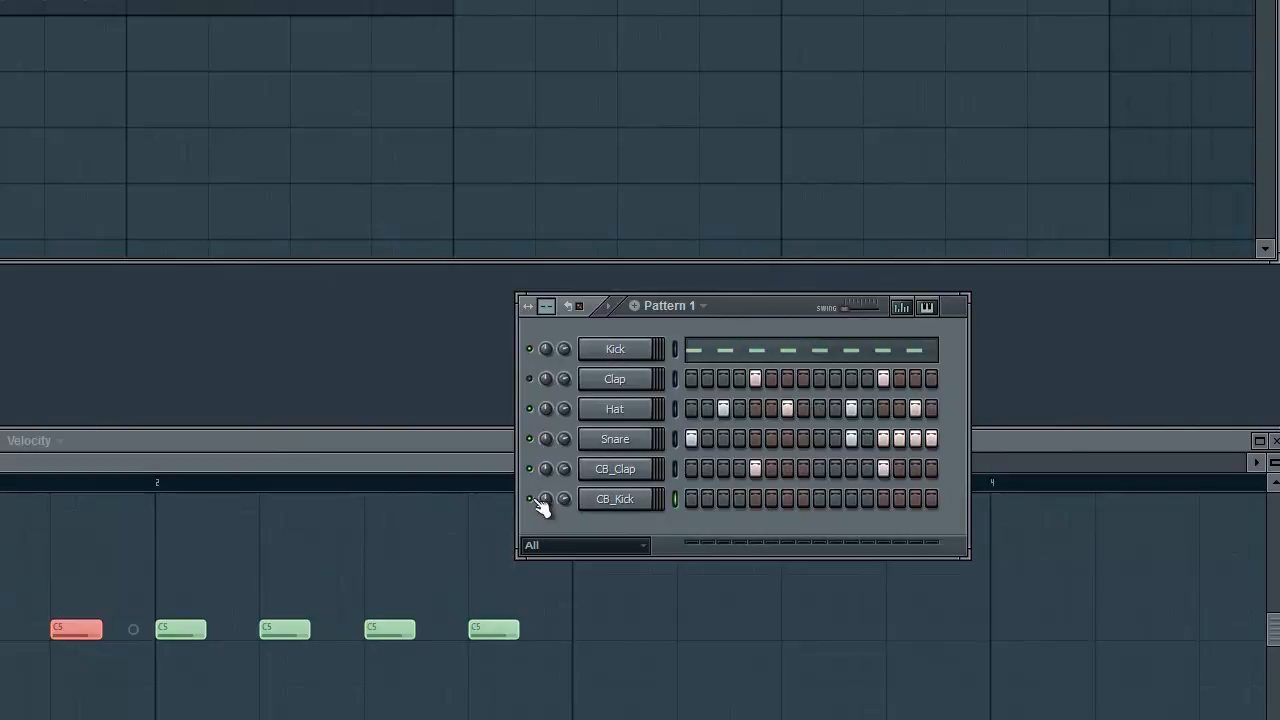
Replace the top Kick channel's sample with CB_Kick, keeping its notes, and play the pattern
left_click(617, 350)
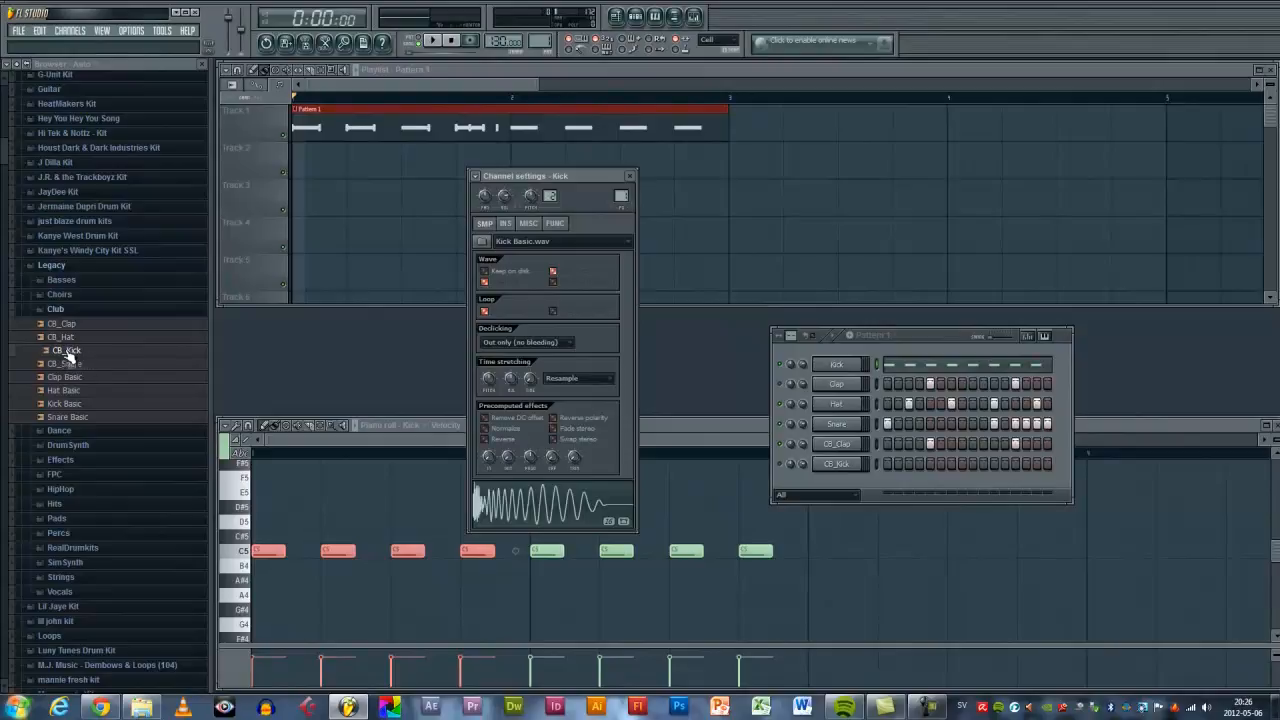
left_click_drag(66, 355, 836, 366)
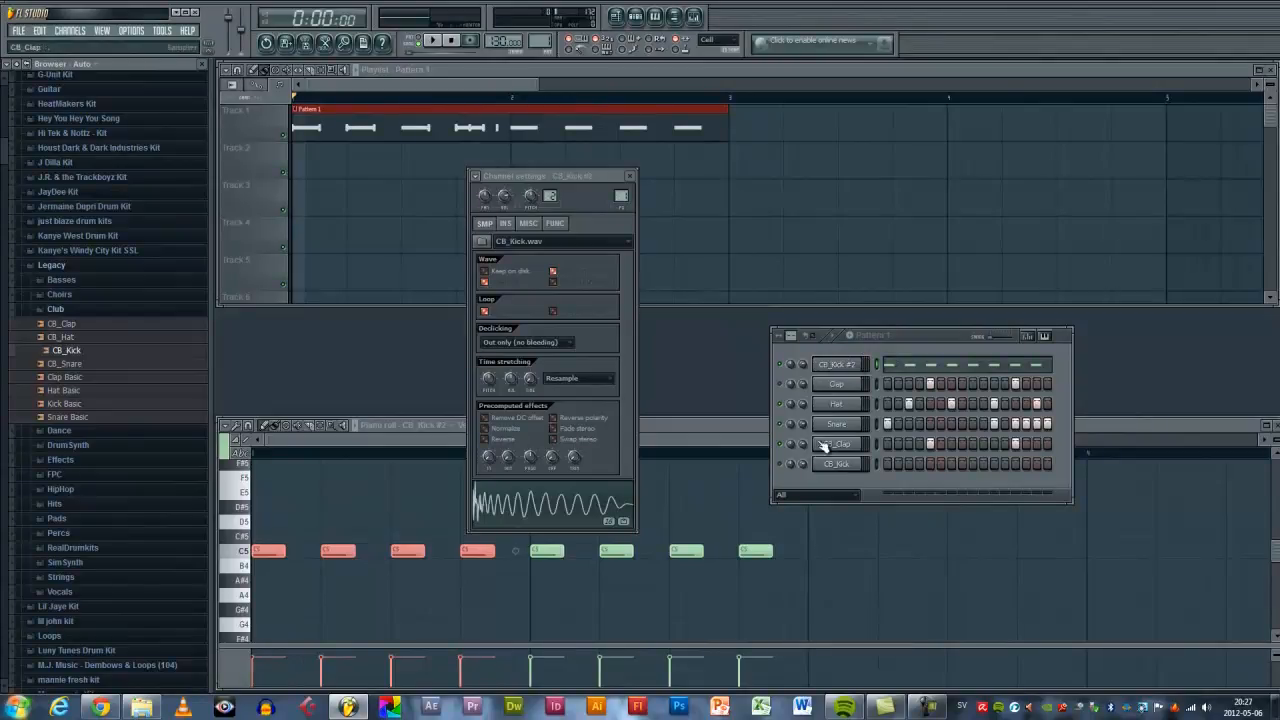
key("space")
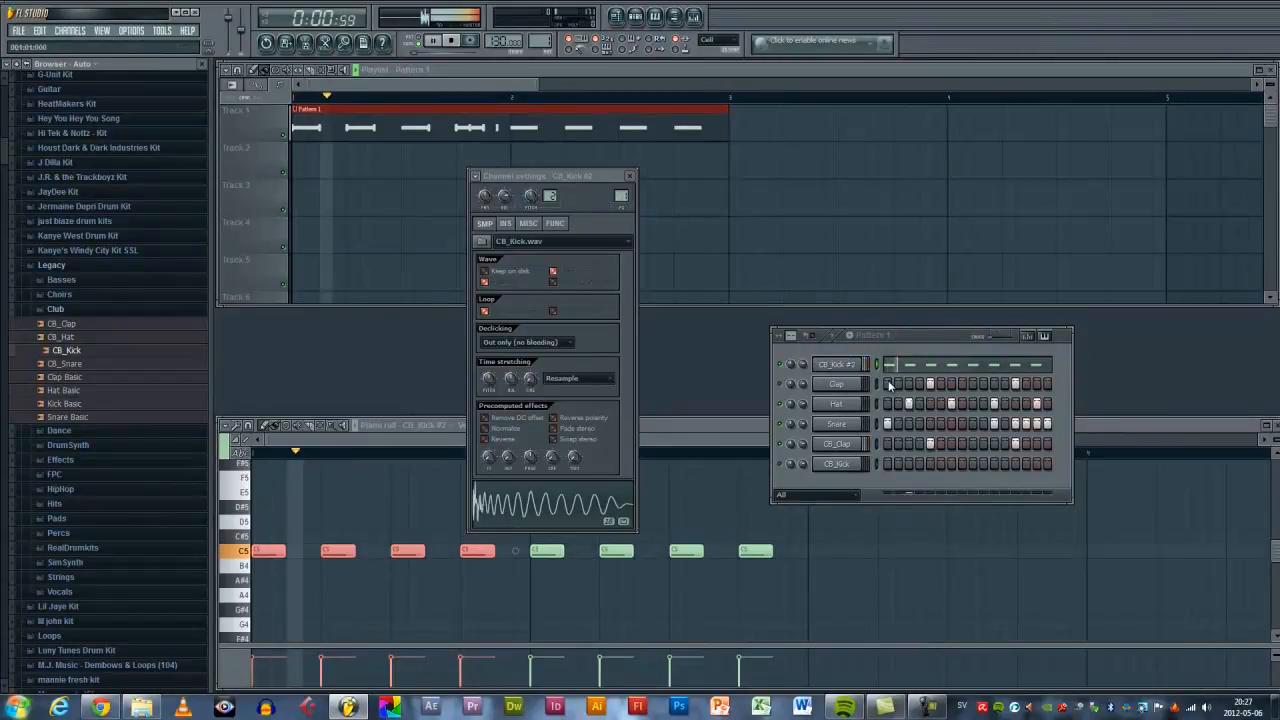
key("space")
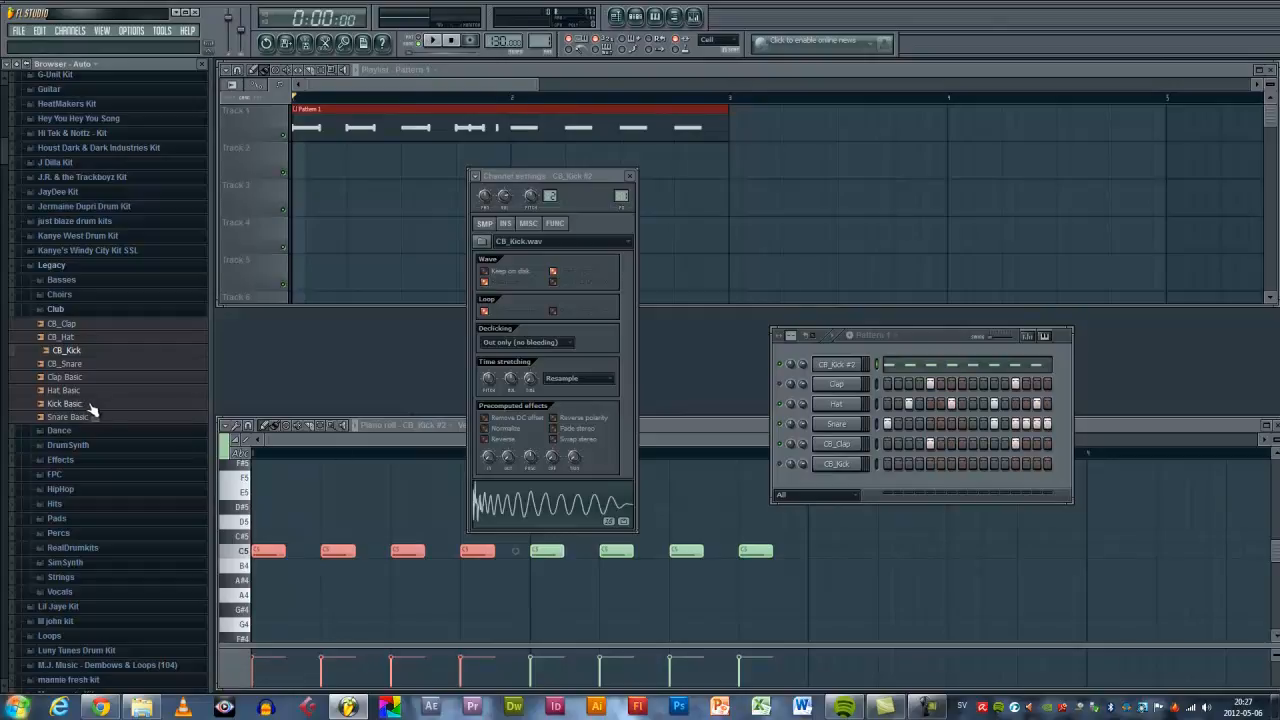
Load the Kick Basic sample into the top channel, play the pattern, and clear the channel settings and piano roll from the workspace
left_click_drag(80, 403, 822, 366)
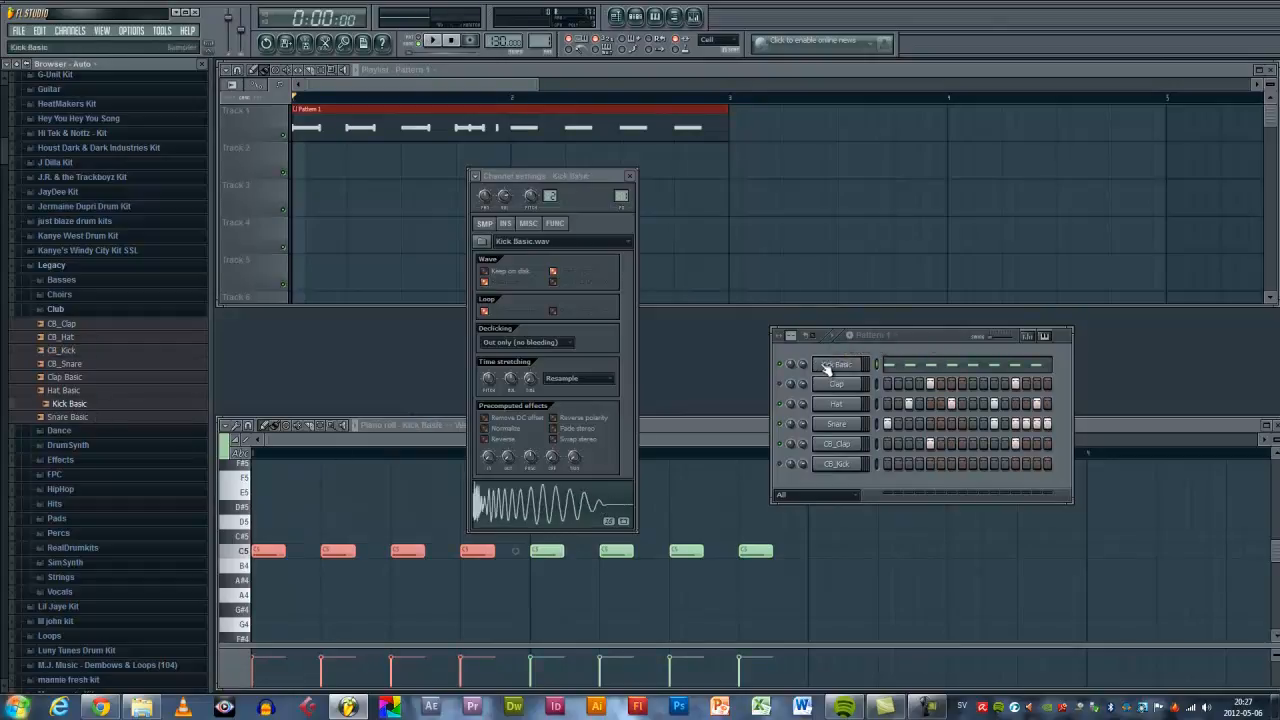
key("space")
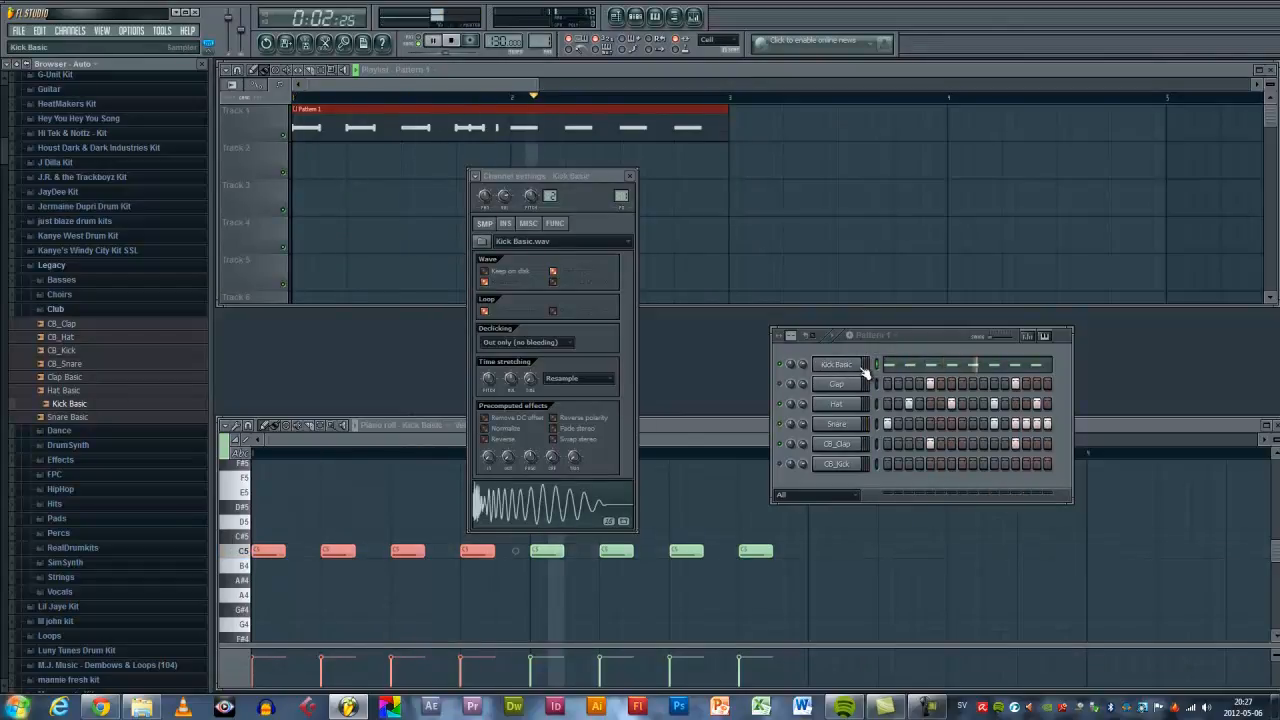
left_click(306, 65)
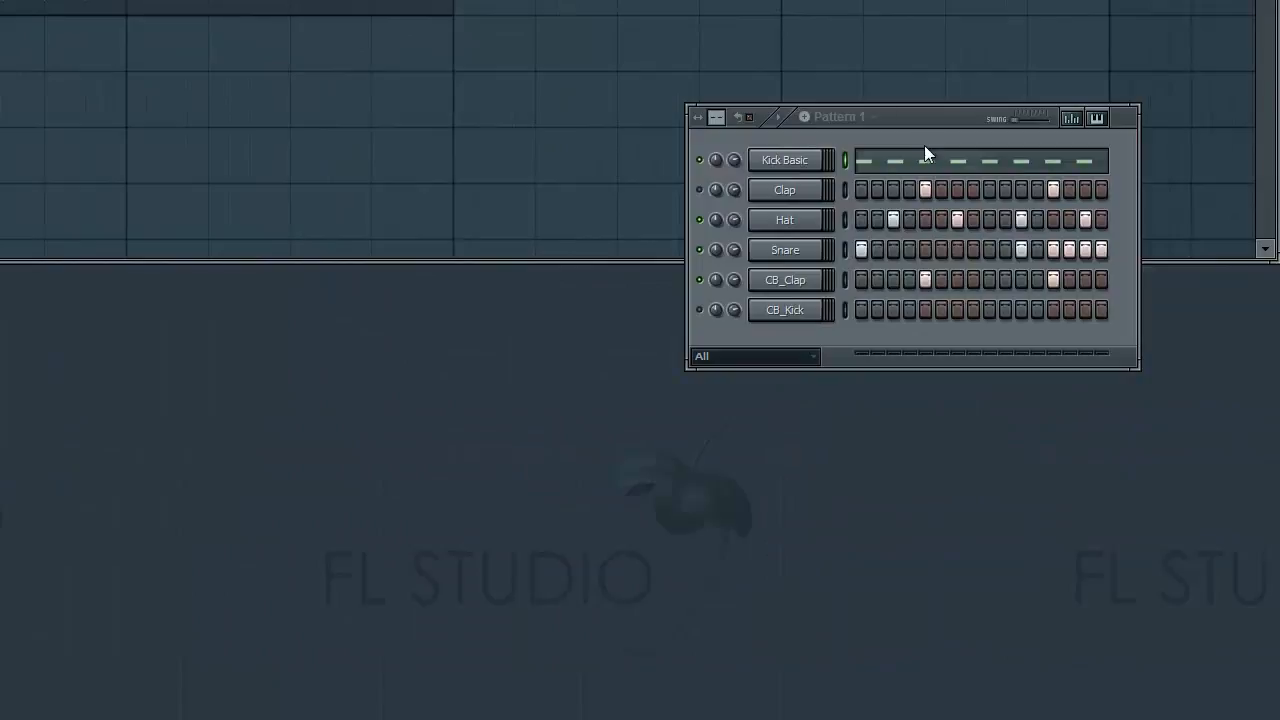
left_click_drag(923, 119, 896, 336)
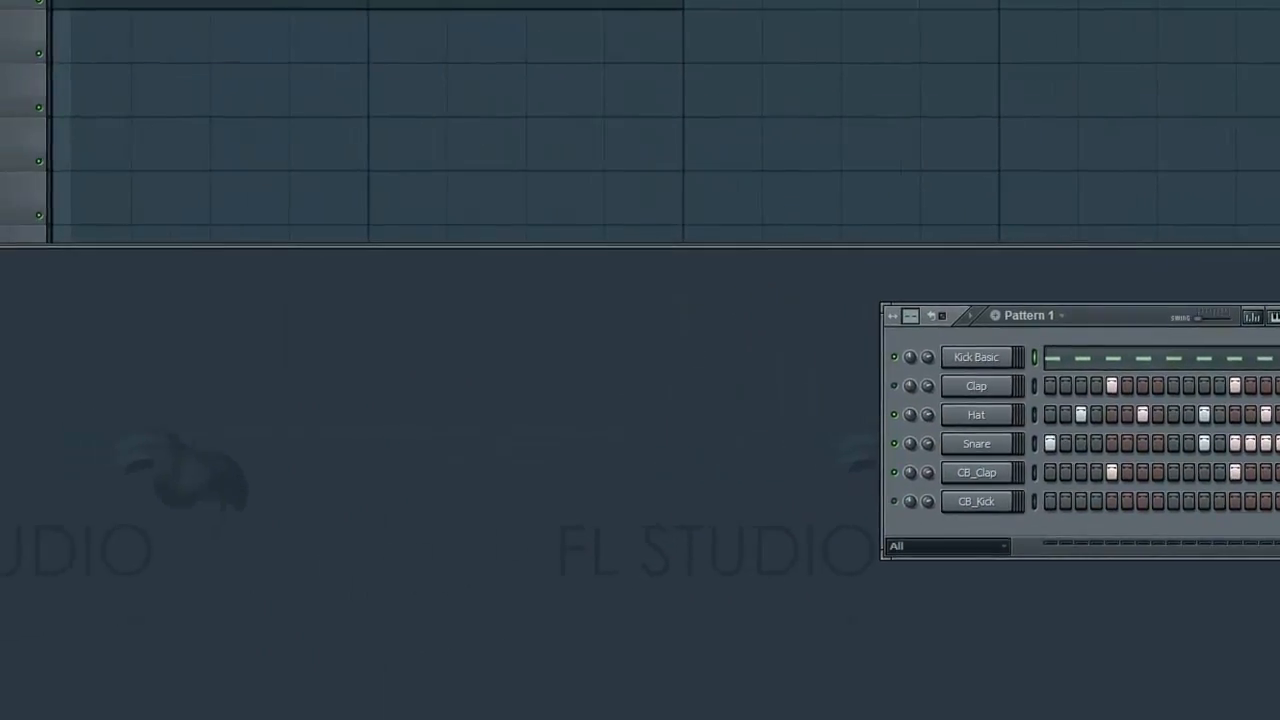
Start saving the project and browse to the Projects folder inside the FL Studio projects folder on New Volume (E:)
key("ctrl+s")
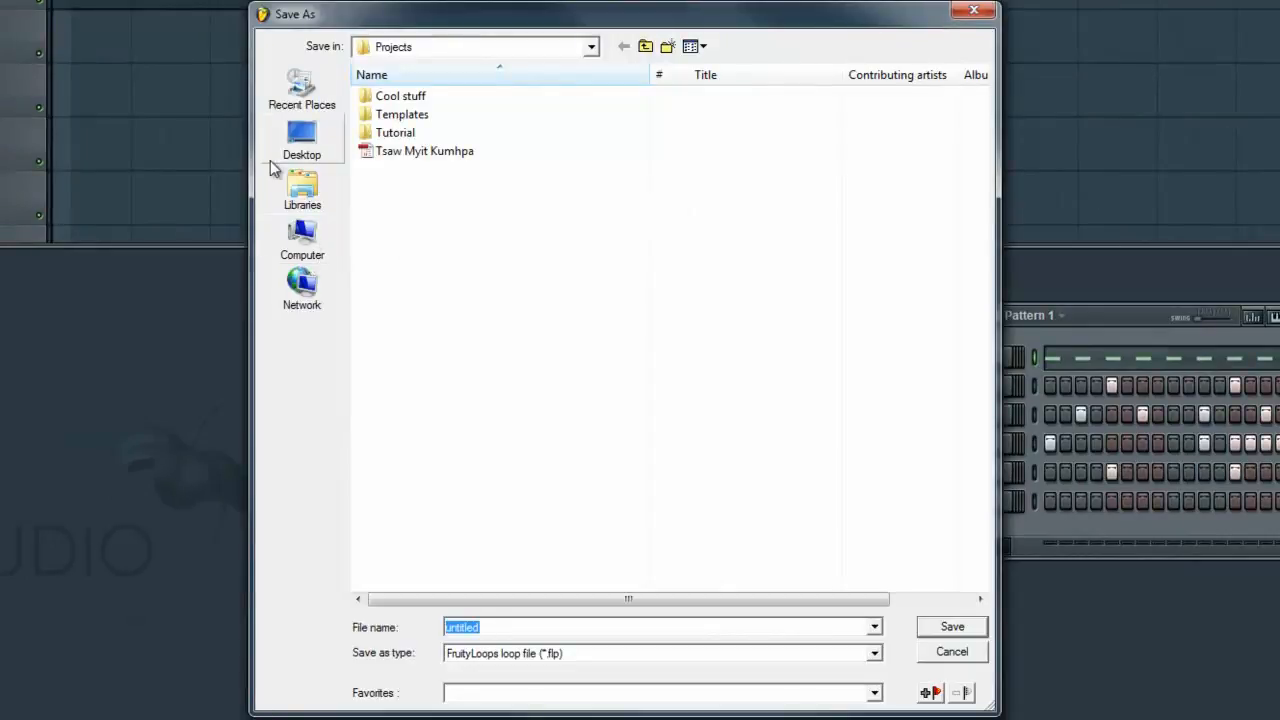
left_click(308, 245)
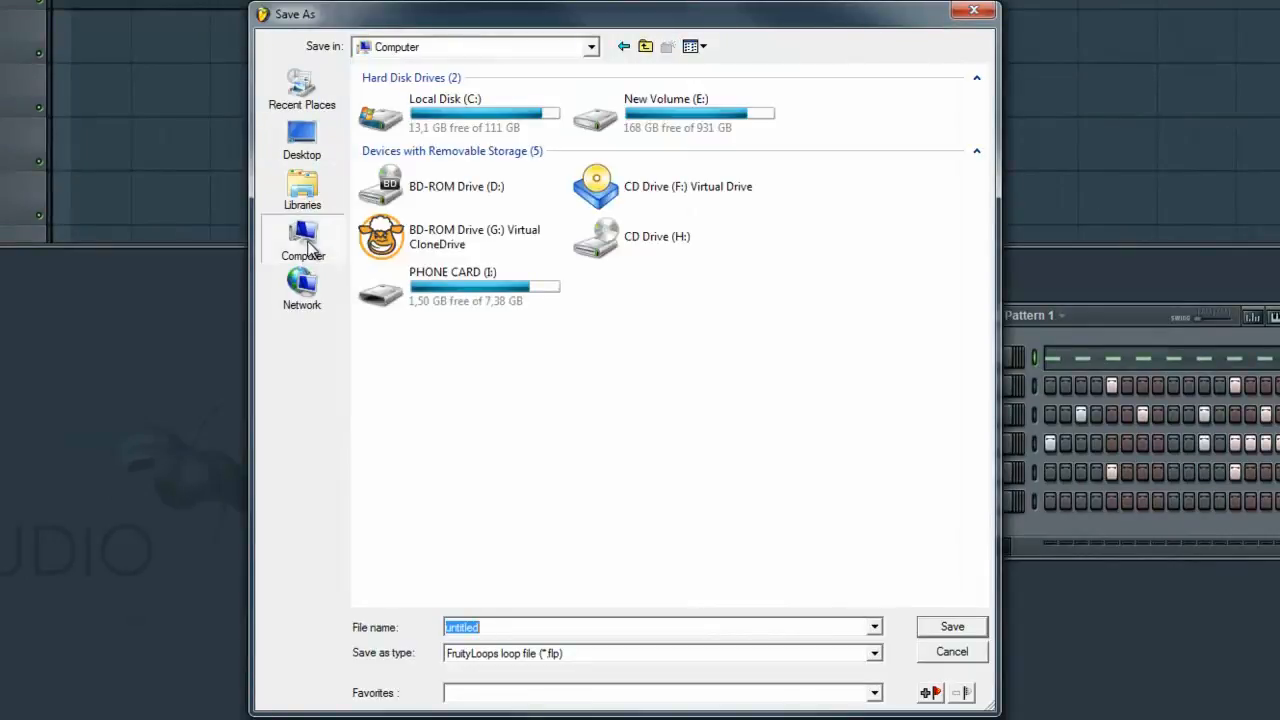
double_click(653, 111)
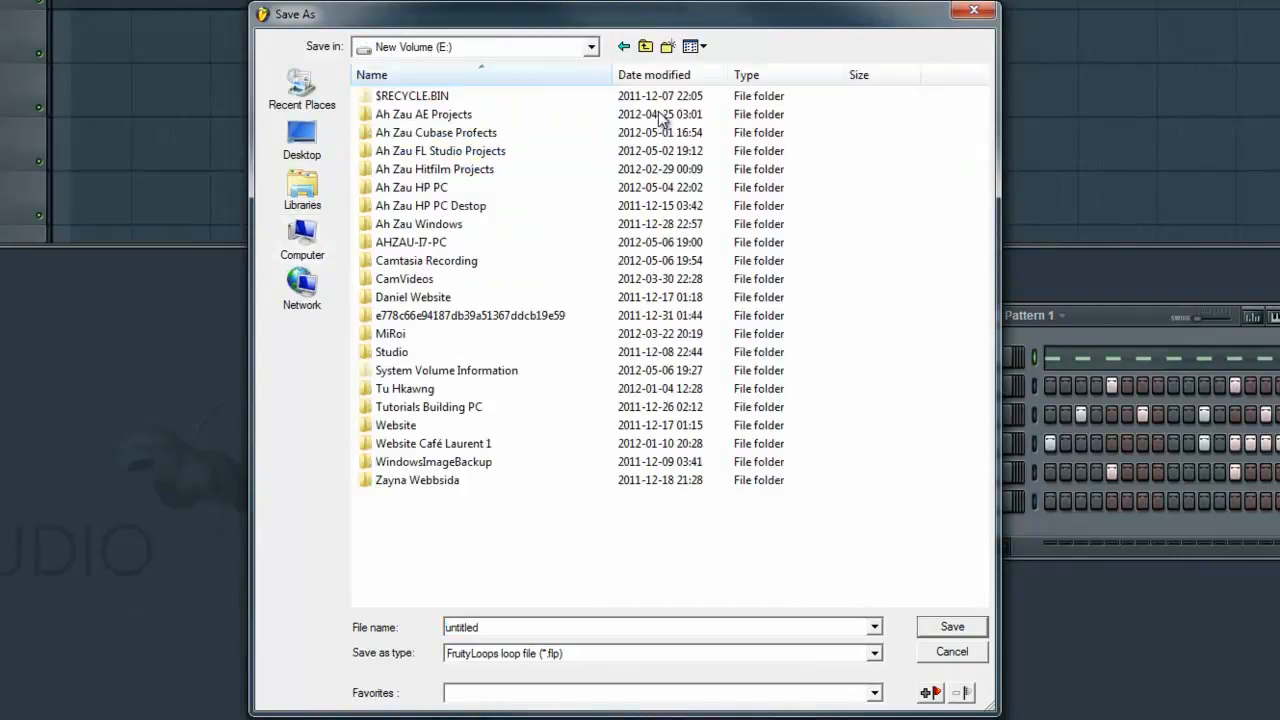
double_click(450, 151)
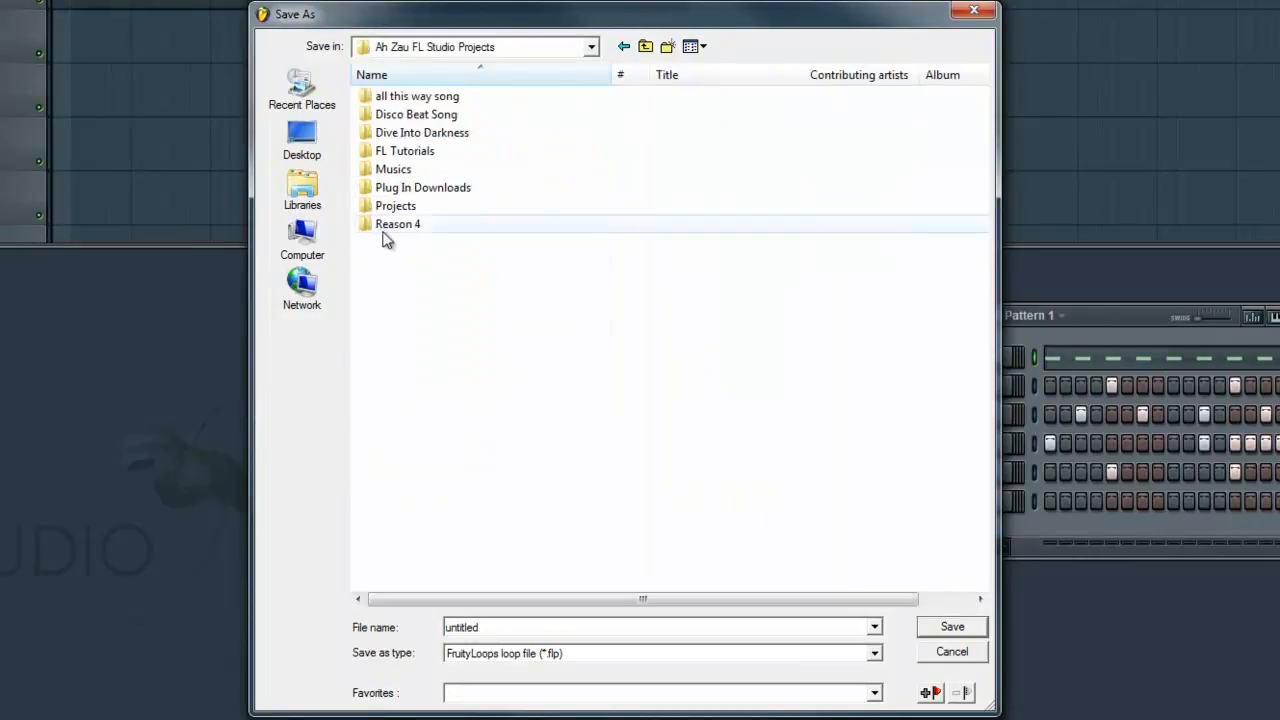
double_click(413, 206)
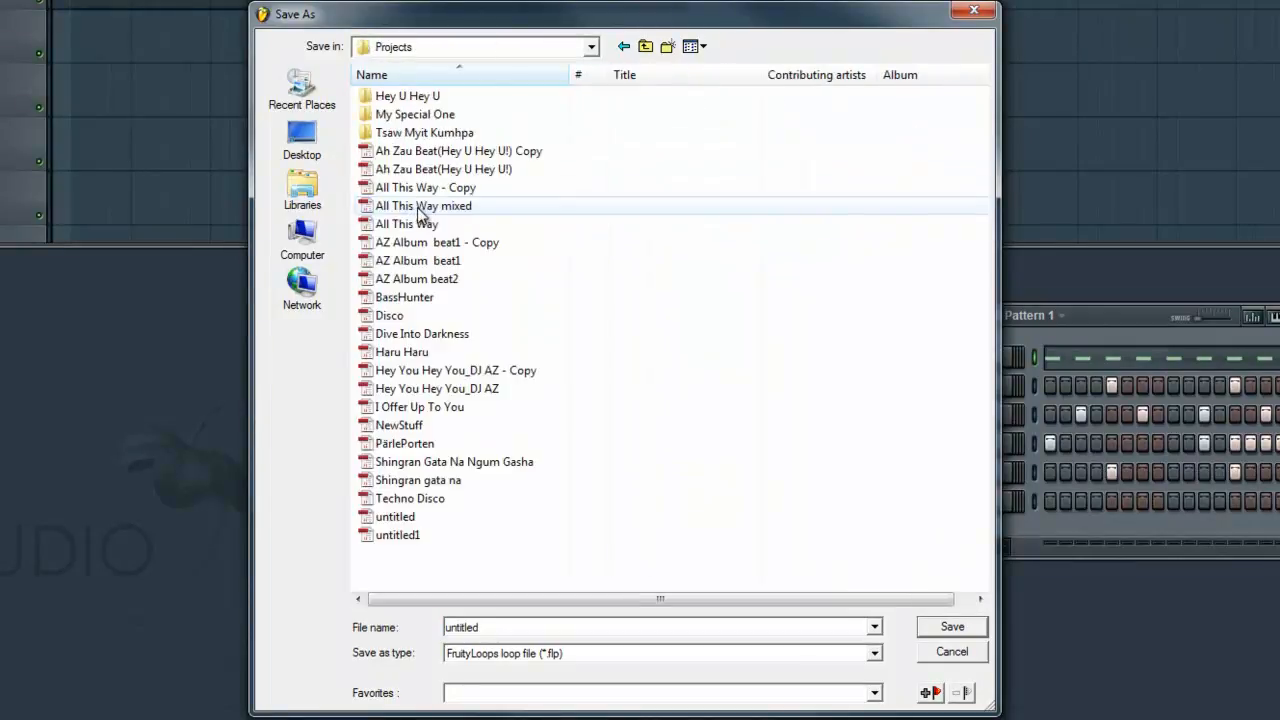
Create a new folder in Projects and name it Tutorials, correcting the spelling
left_click(667, 47)
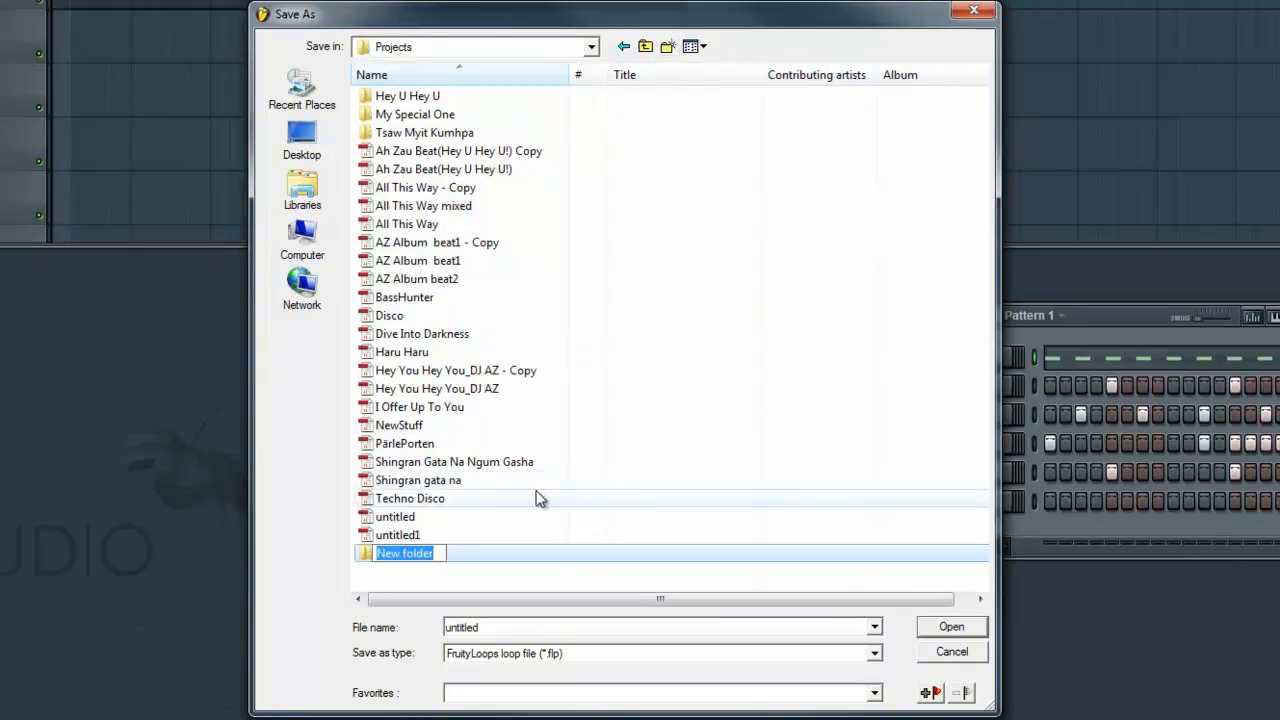
type("Turorials")
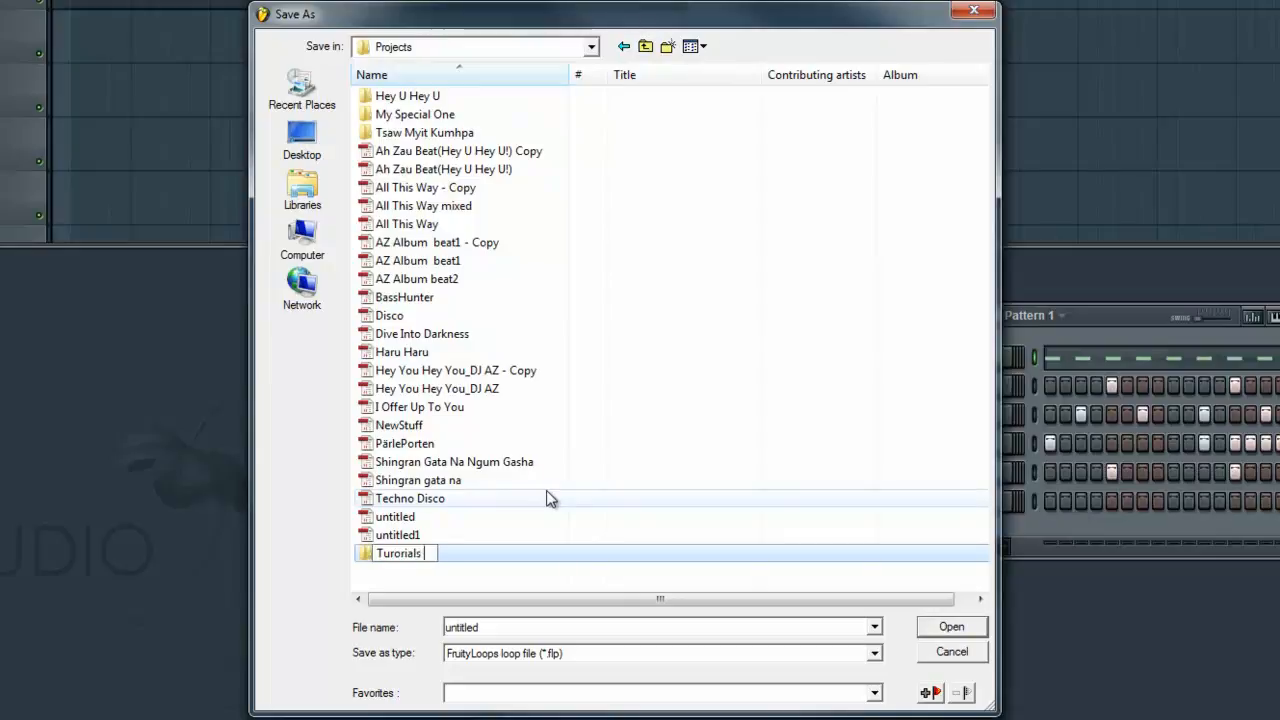
key("Return")
left_click(405, 152)
left_click(399, 153)
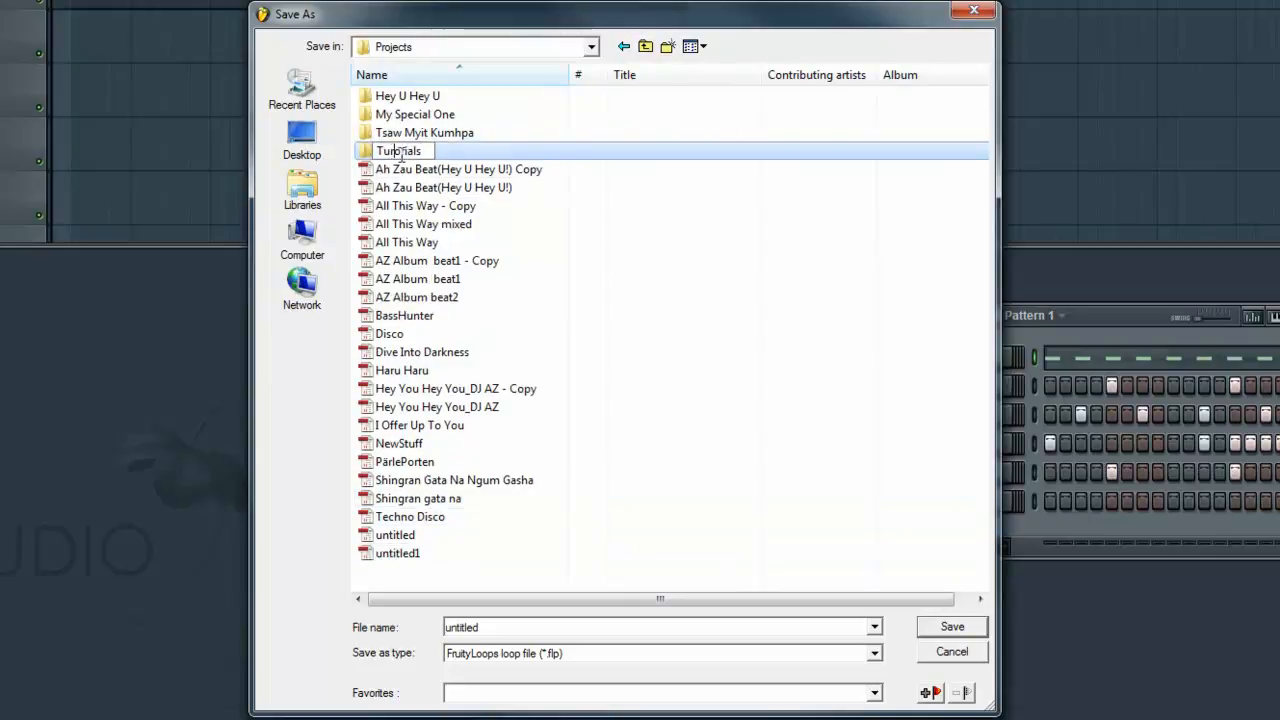
type("t")
key("Return")
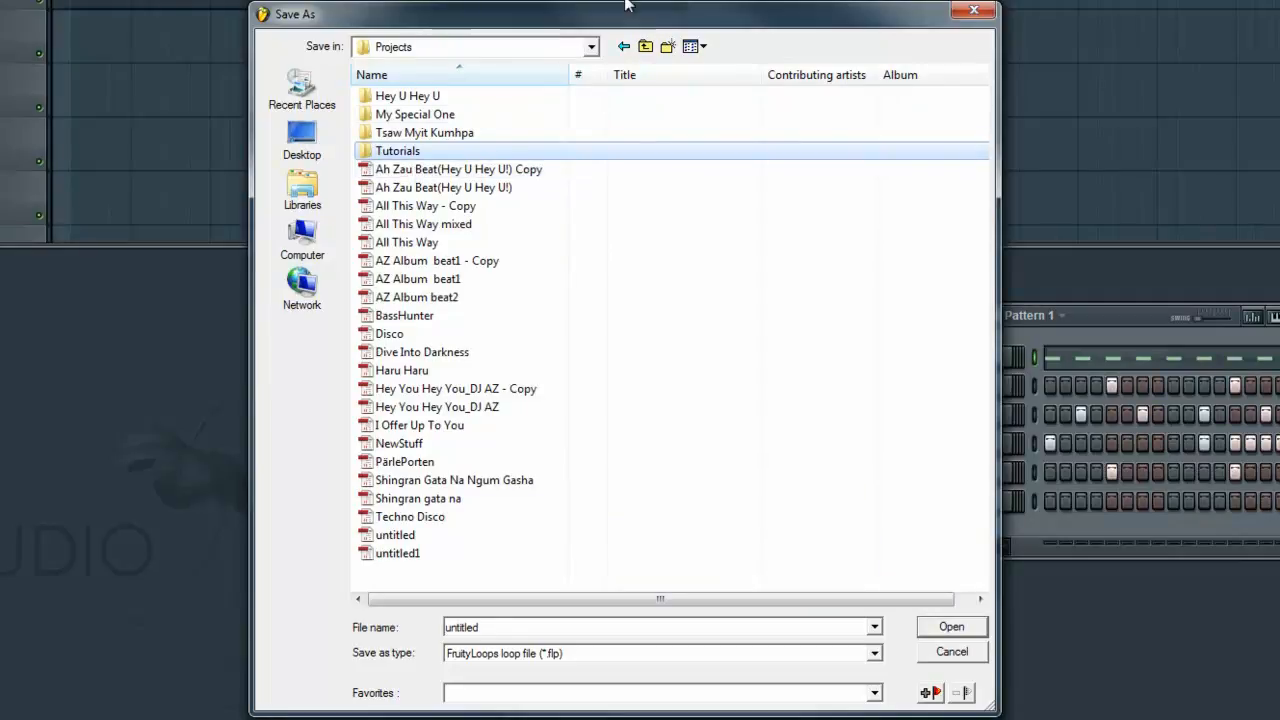
Save the project in the Tutorials folder under the file name Tutorials 1
double_click(463, 155)
left_click(546, 634)
type("Tuto")
key("BackSpace")
key("BackSpace")
type("torial")
key("BackSpace")
key("BackSpace")
key("BackSpace")
key("BackSpace")
key("BackSpace")
type("orials 1")
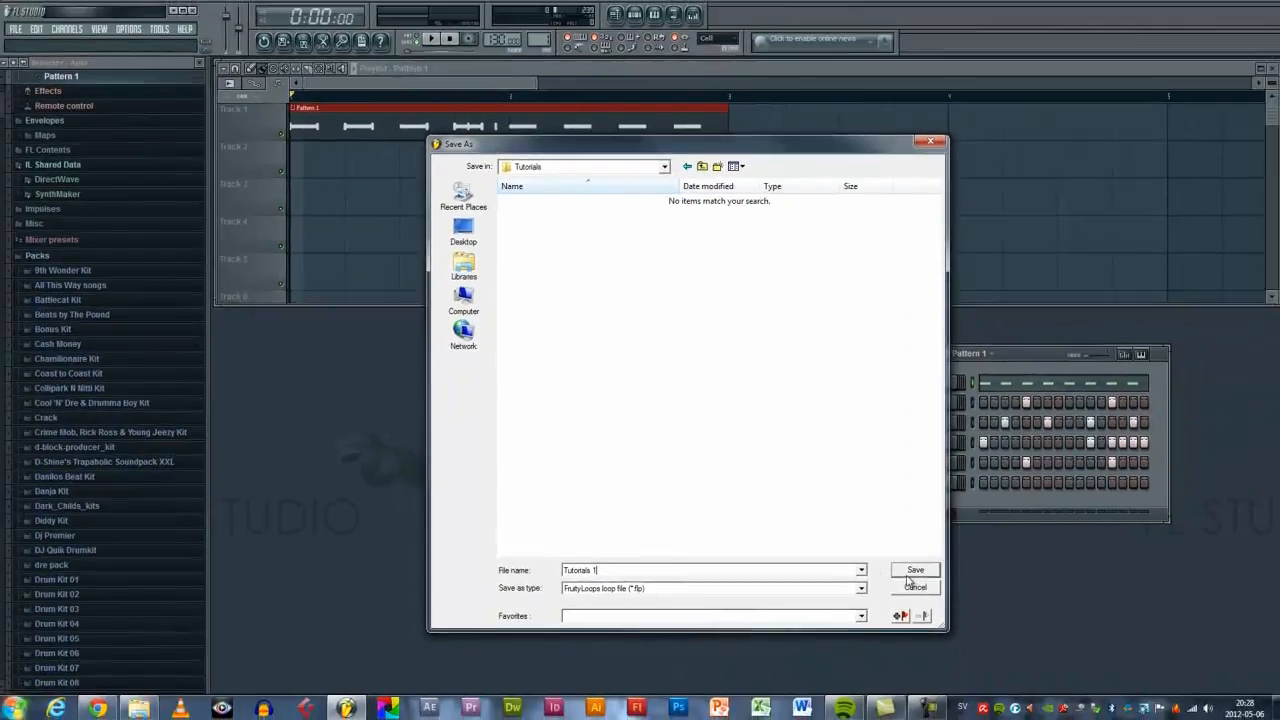
left_click(909, 574)
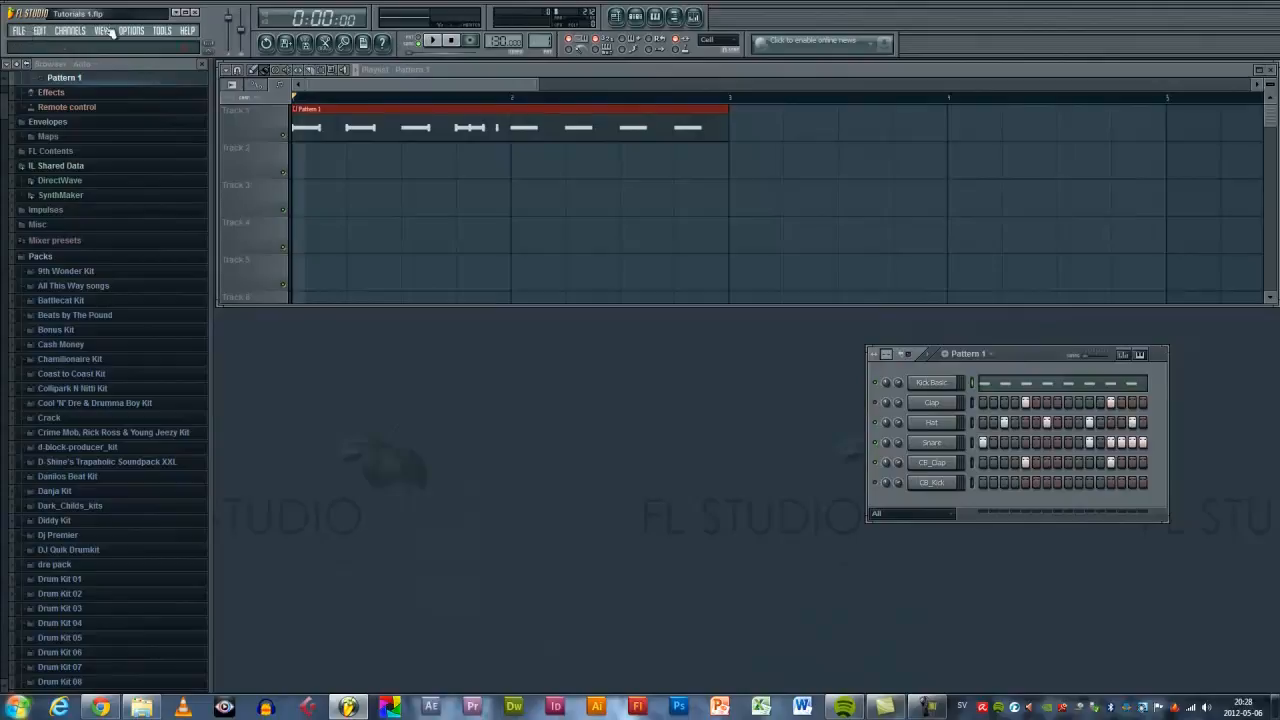
Close FL Studio and launch it again from the desktop
left_click(199, 14)
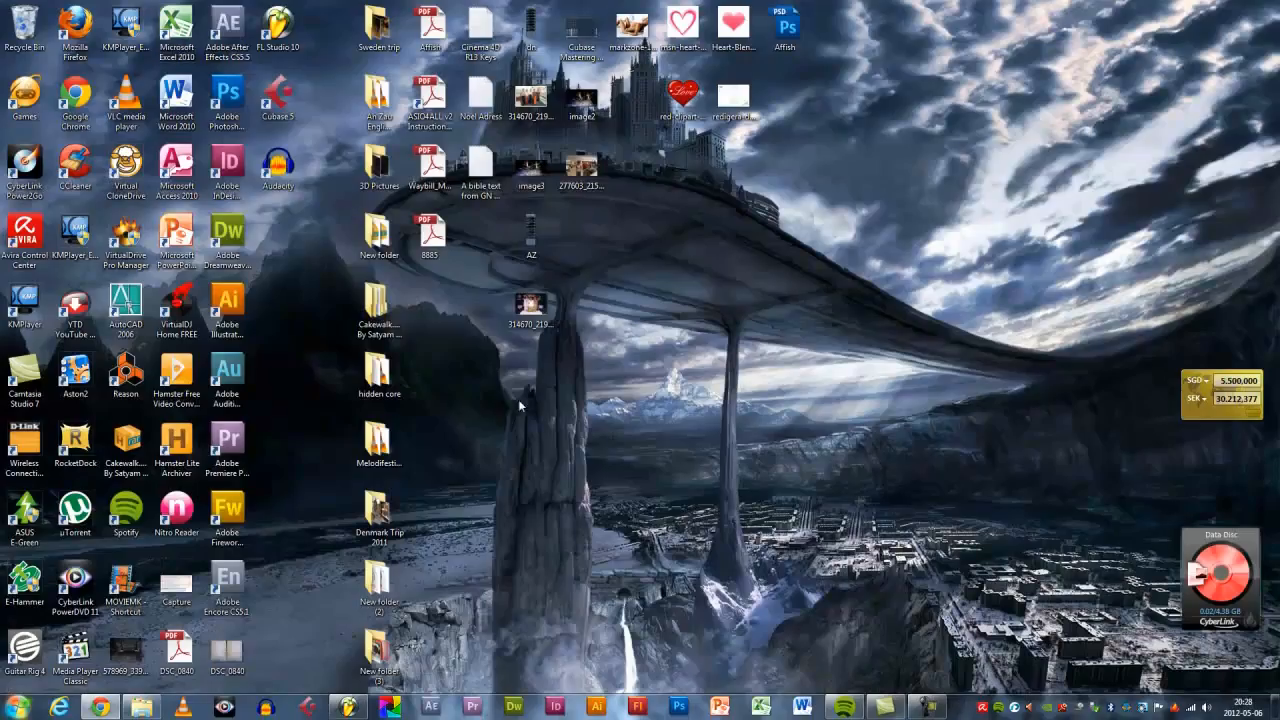
left_click(338, 709)
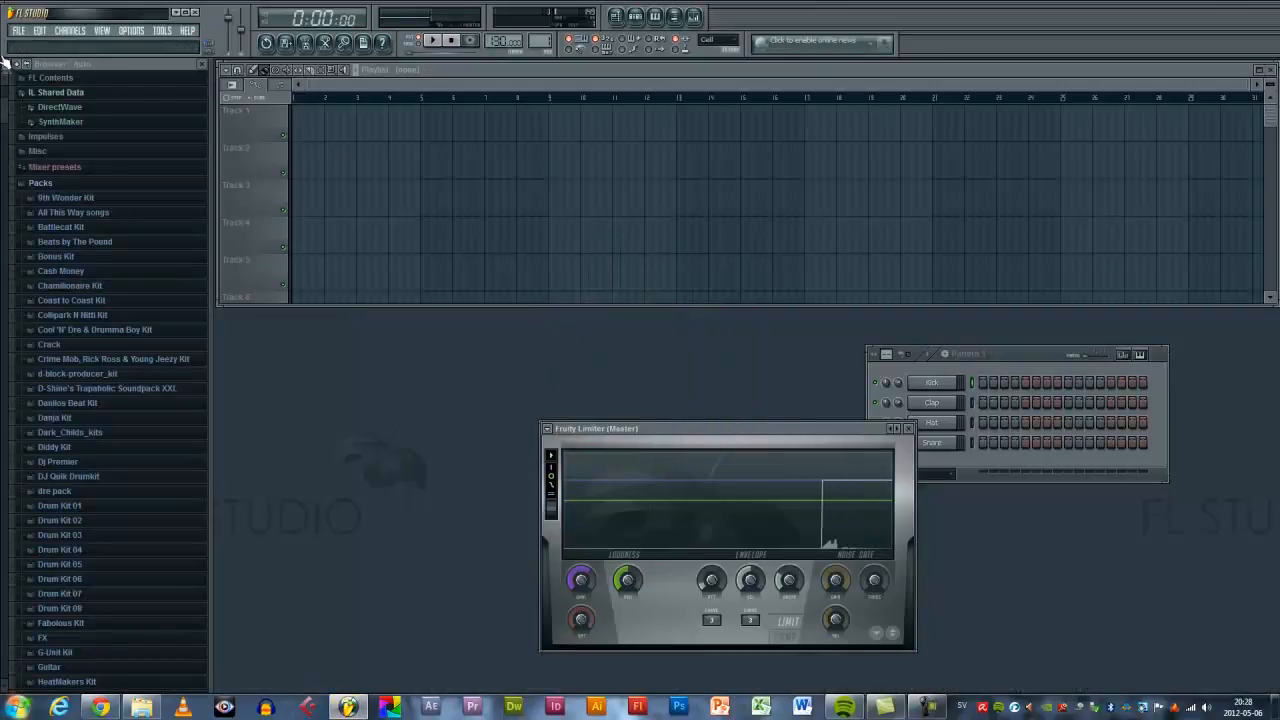
Open the Tutorials 1 project from the Tutorials folder under Projects on New Volume (E:), and shift the playlist window slightly down
left_click(18, 30)
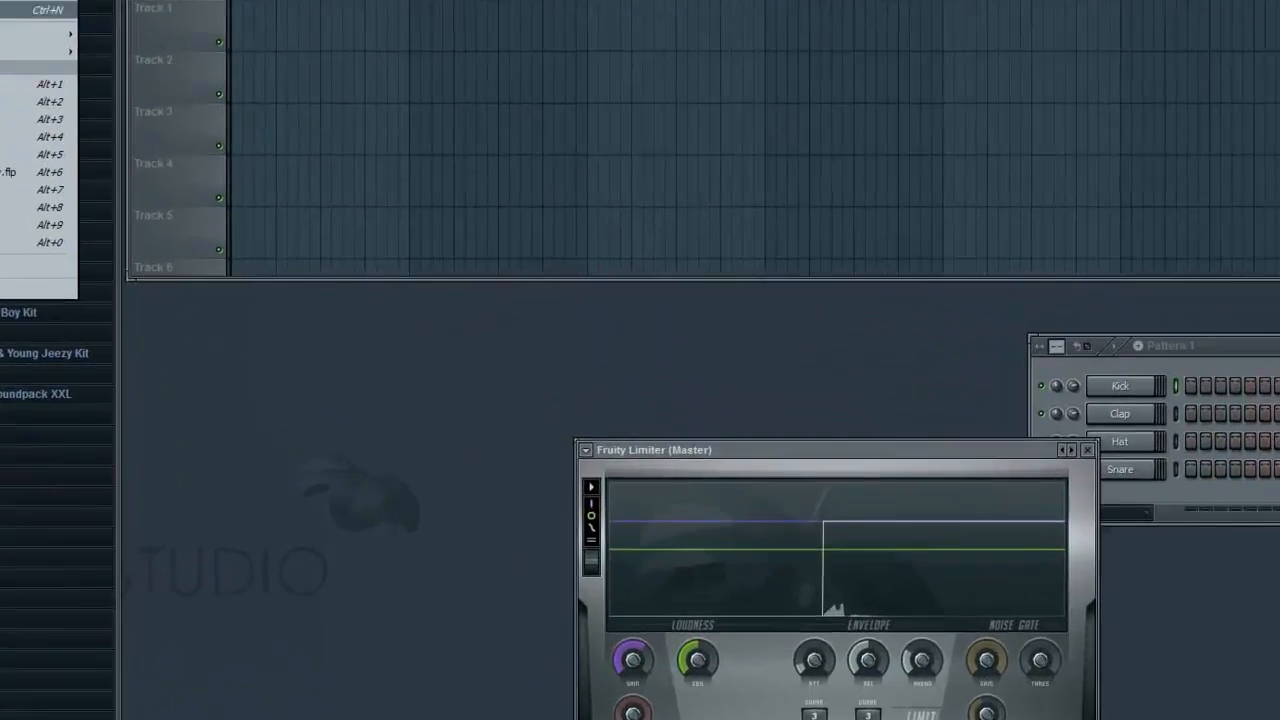
left_click(30, 0)
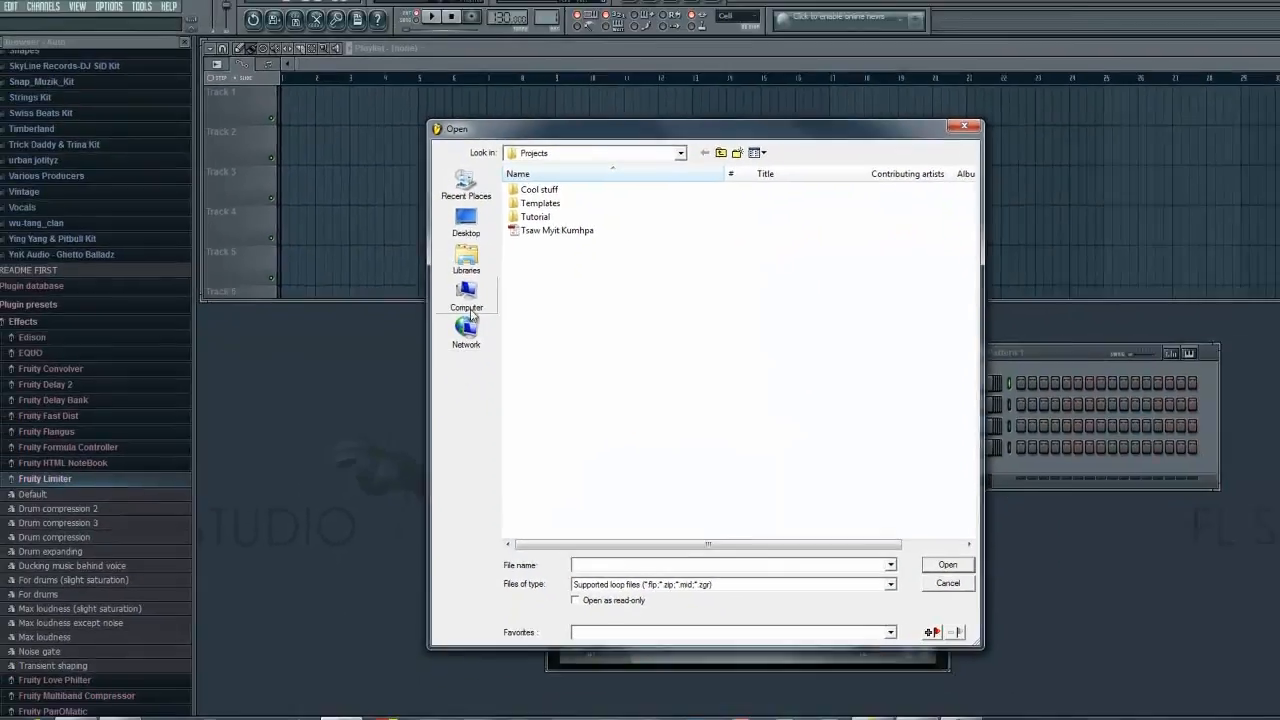
left_click(473, 262)
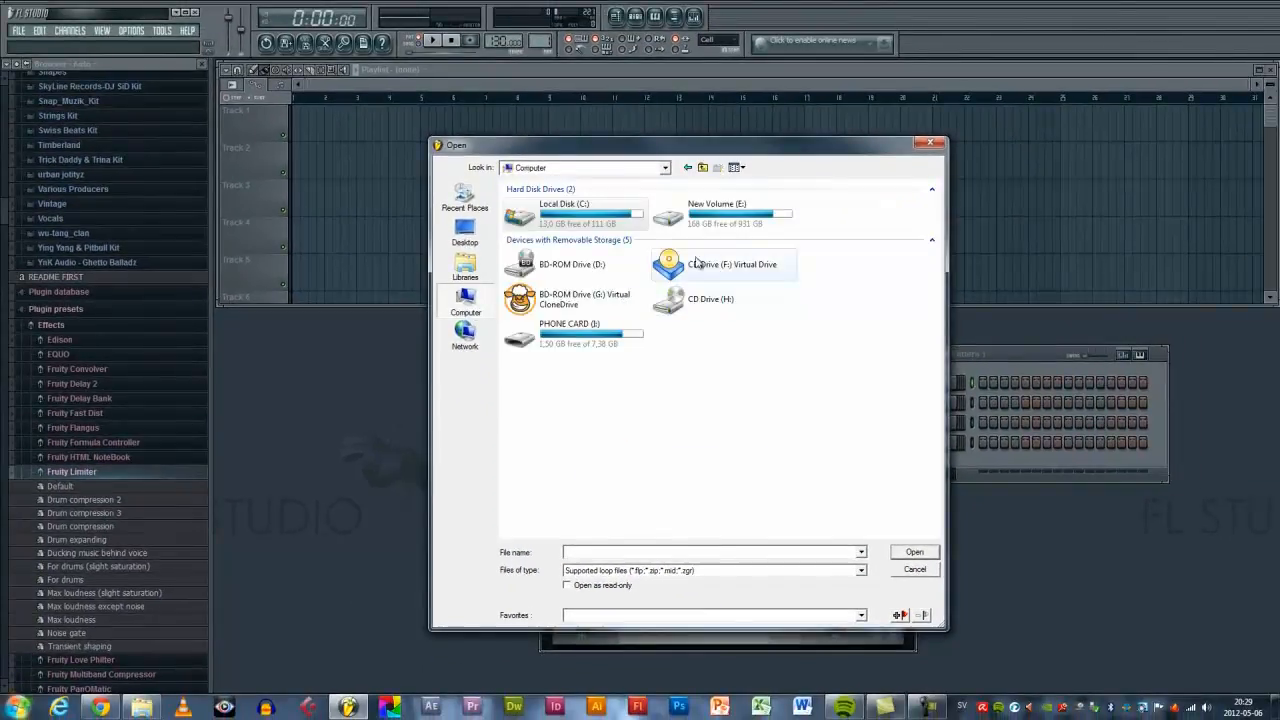
double_click(762, 212)
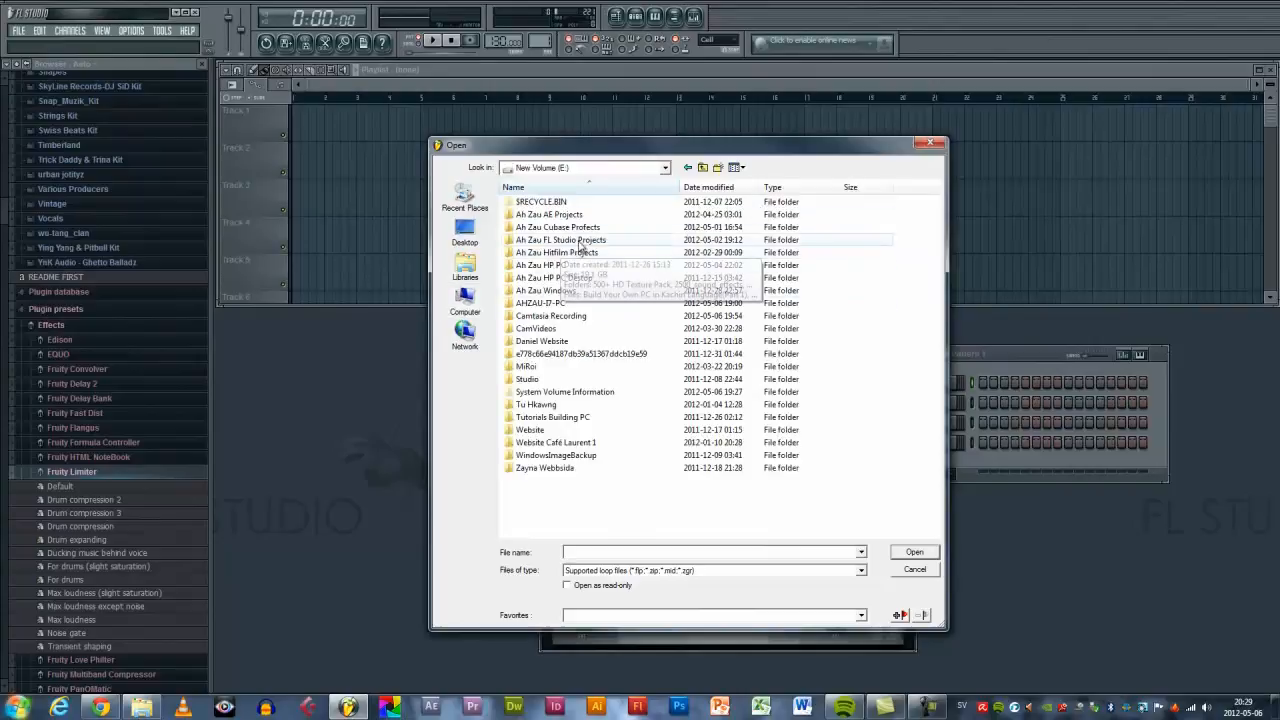
double_click(578, 242)
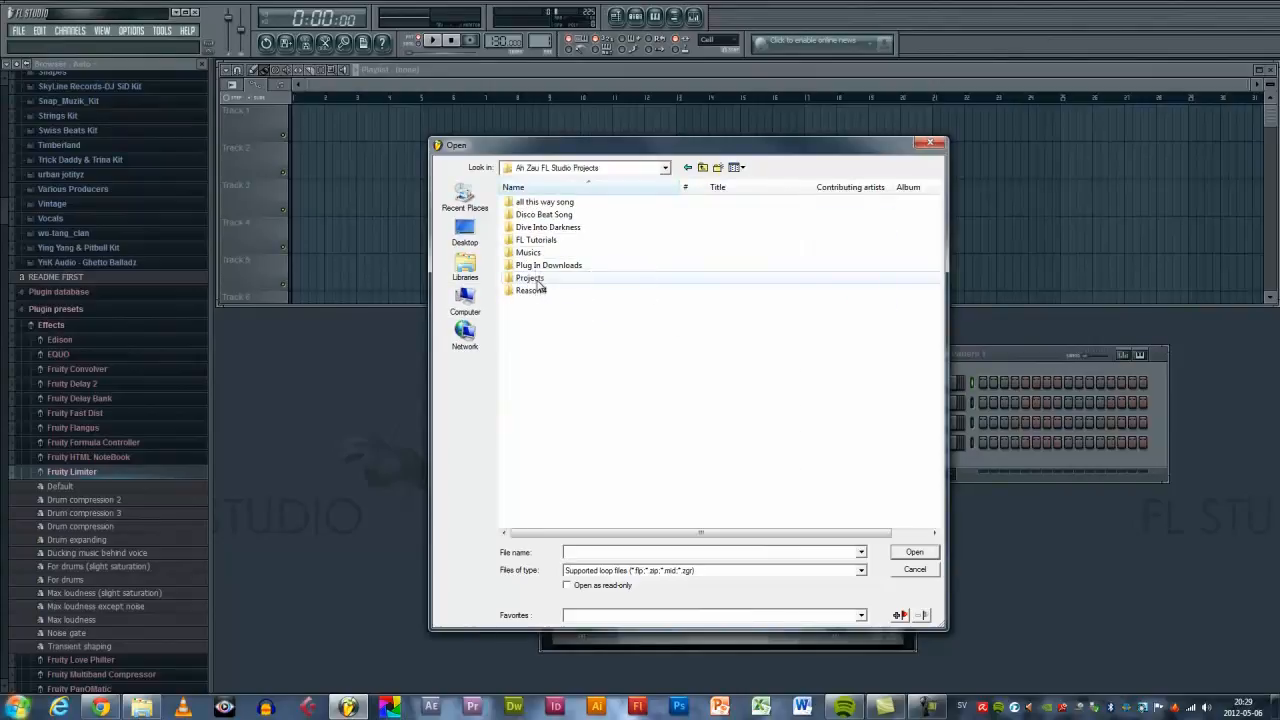
double_click(538, 280)
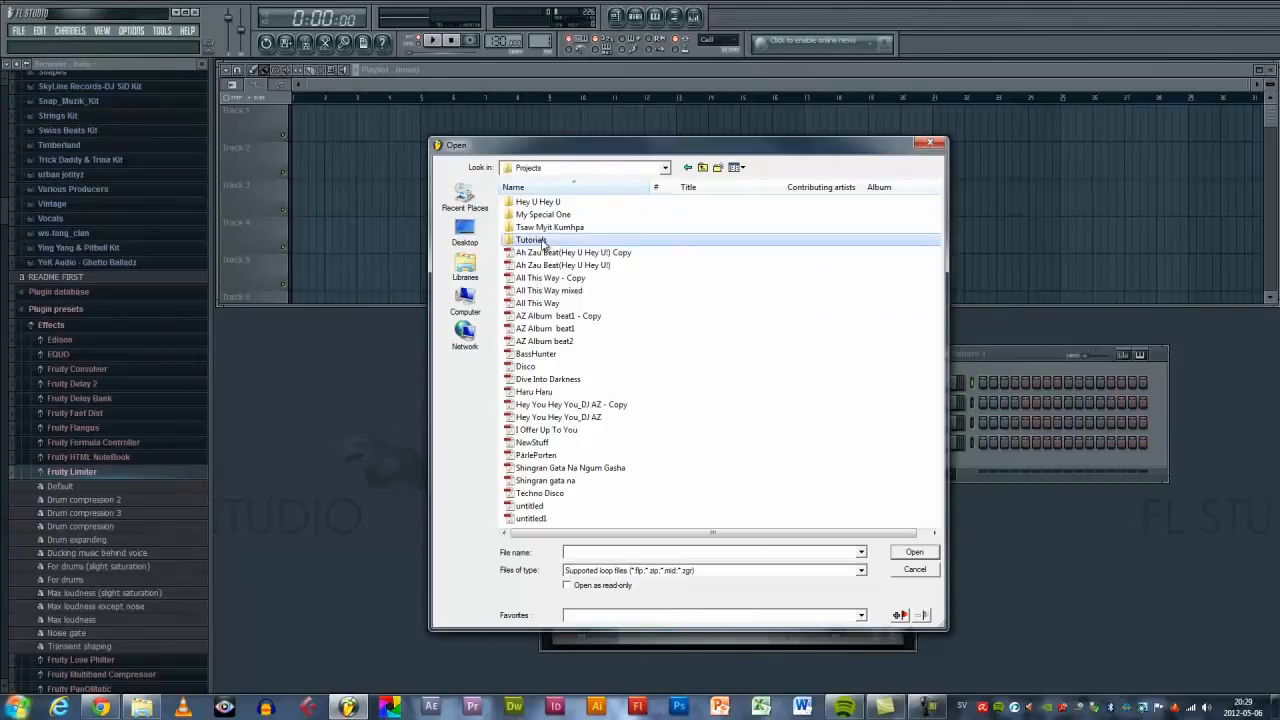
double_click(546, 240)
left_click(545, 204)
left_click(914, 553)
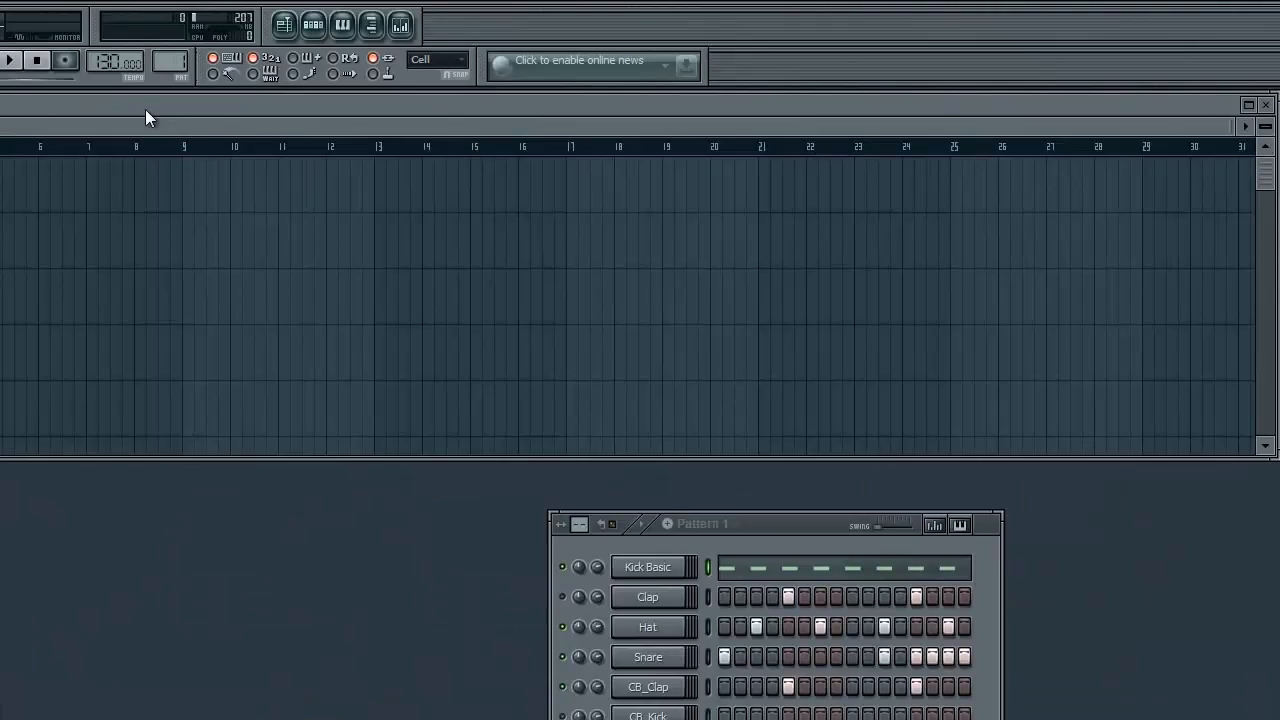
left_click_drag(193, 110, 196, 118)
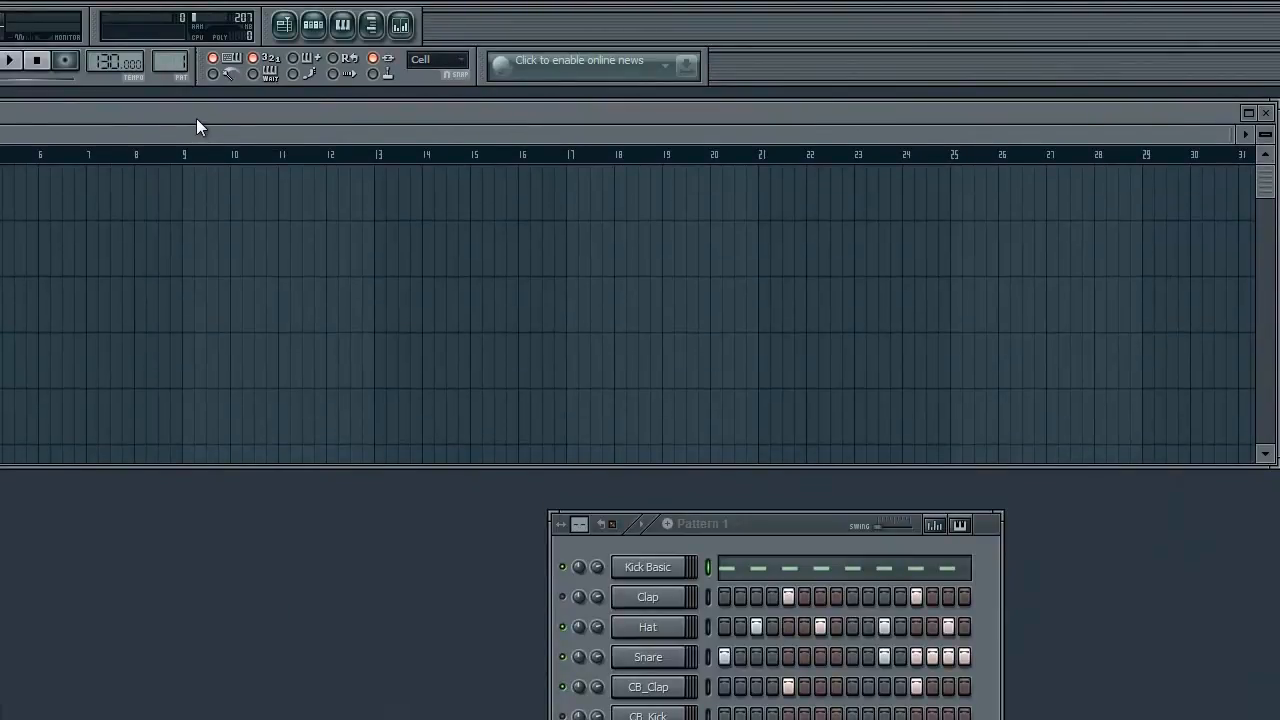